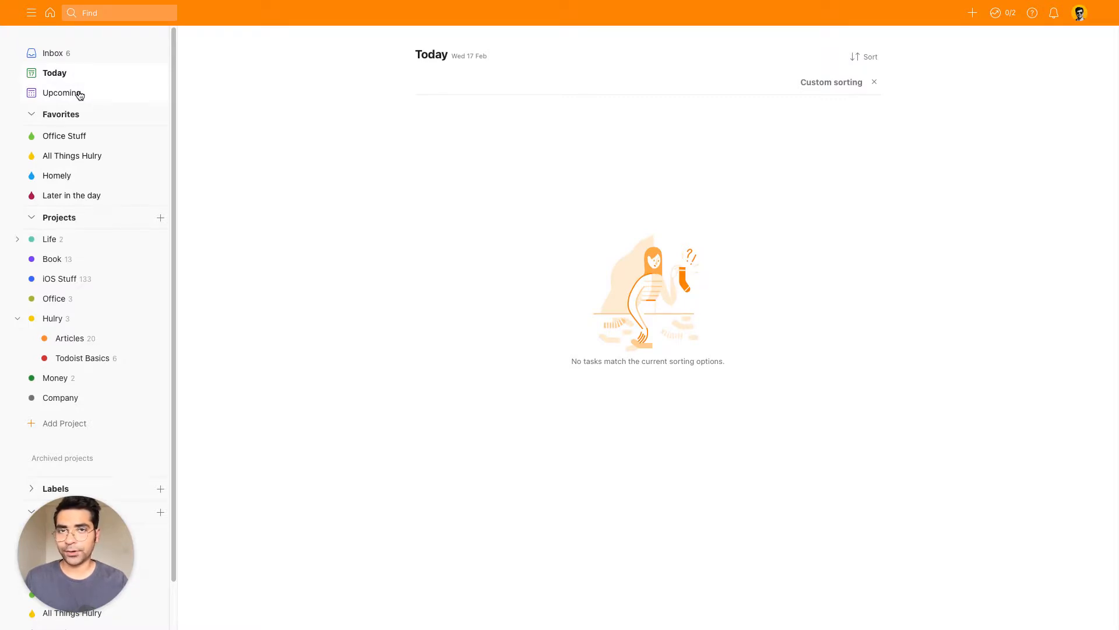
# Review the Inbox and Today views, and look through the coming days in the Upcoming view
pyautogui.click(69, 56)
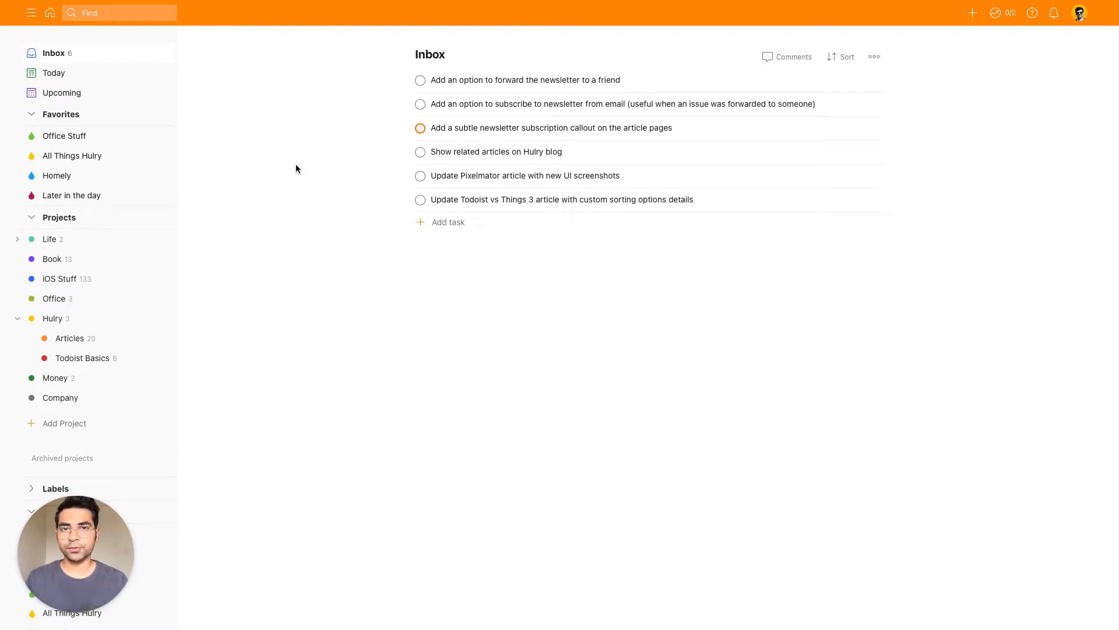
pyautogui.click(80, 74)
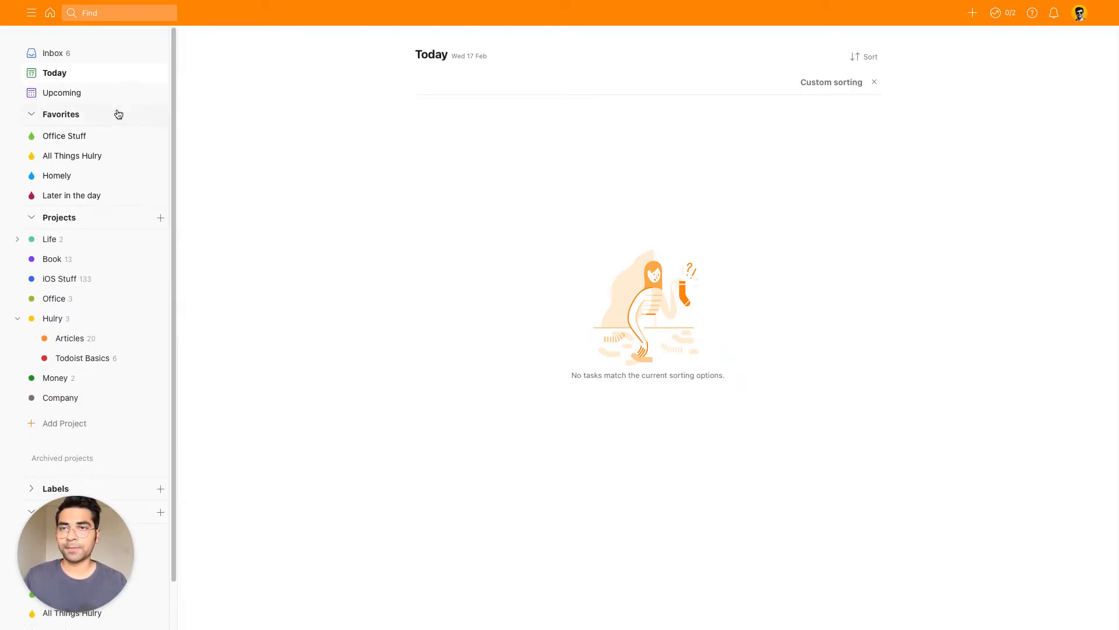
pyautogui.click(82, 93)
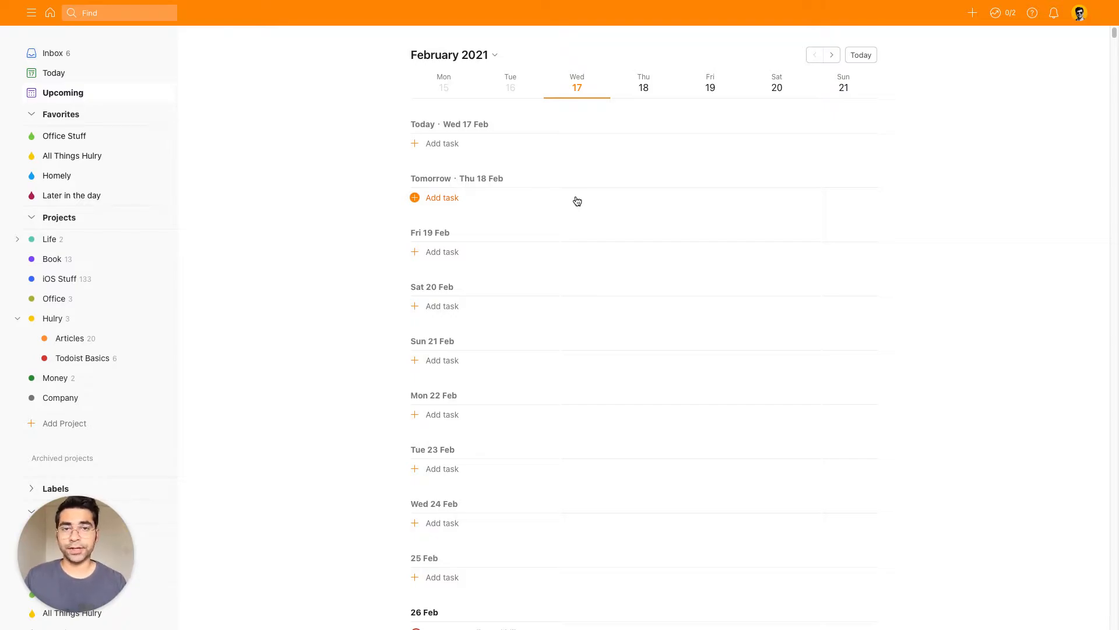
pyautogui.scroll(-20, 577, 201)
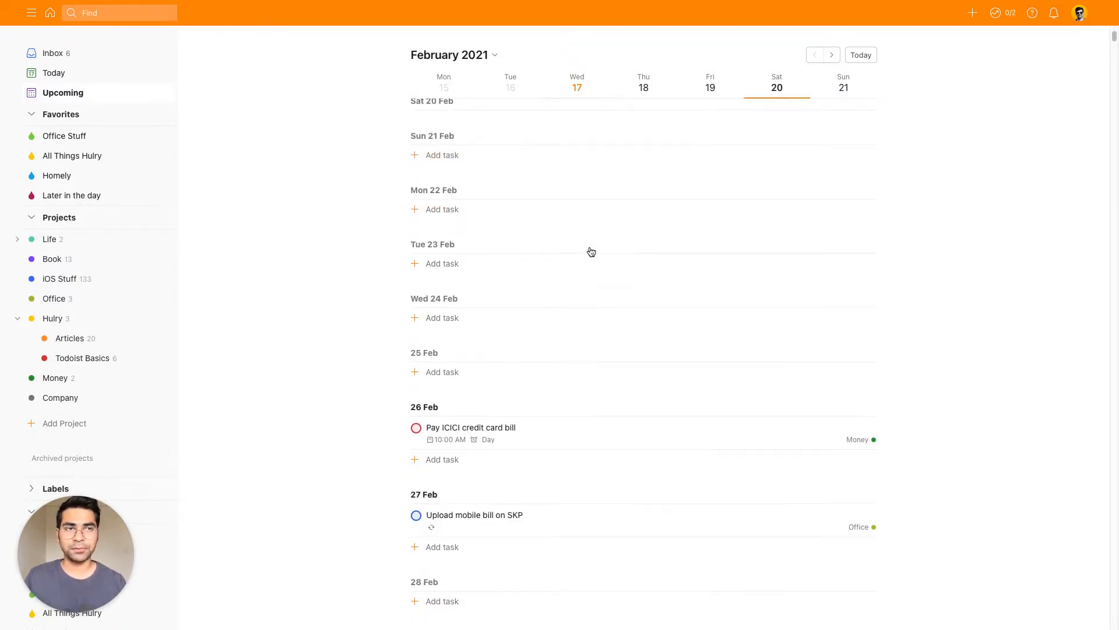
pyautogui.scroll(-4, 590, 250)
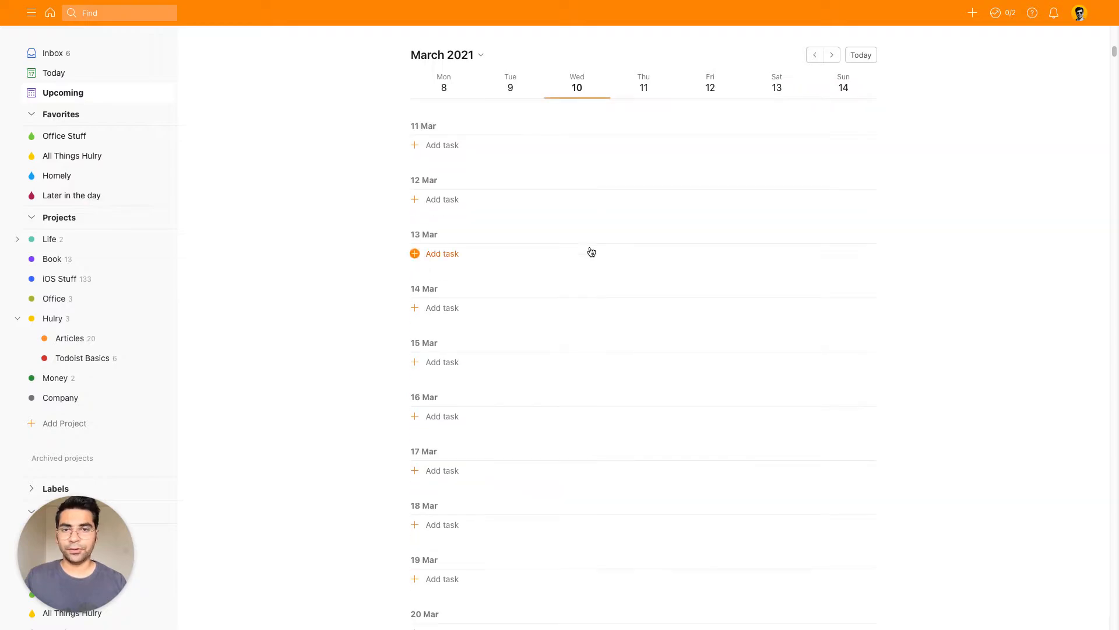
pyautogui.scroll(-8, 590, 251)
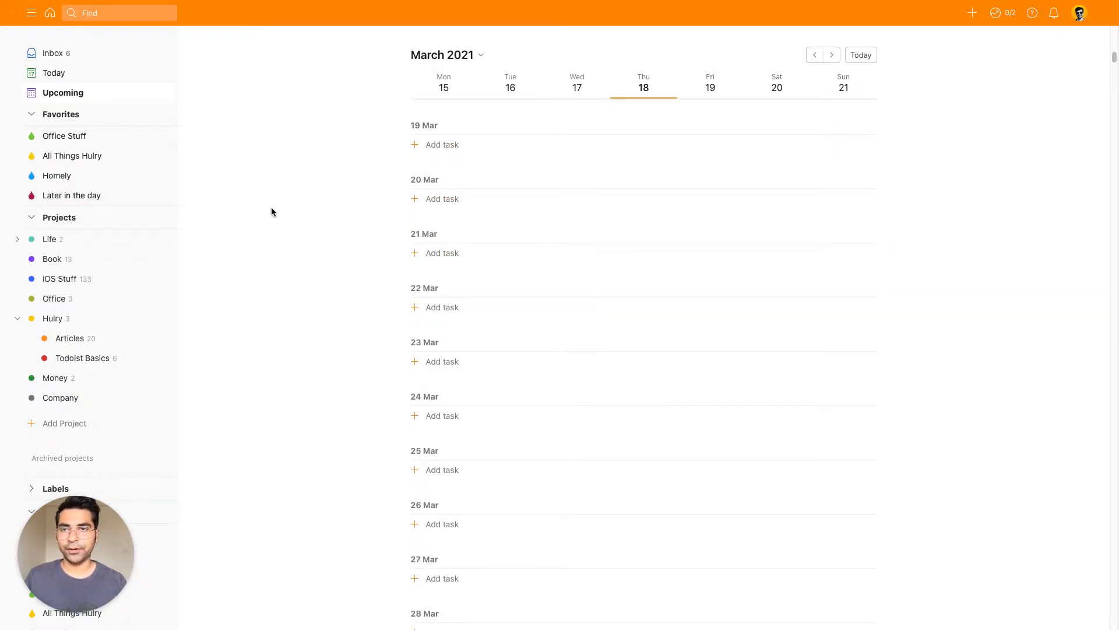
# Add a task named "Pay electricity bill" from the Today view
pyautogui.click(57, 76)
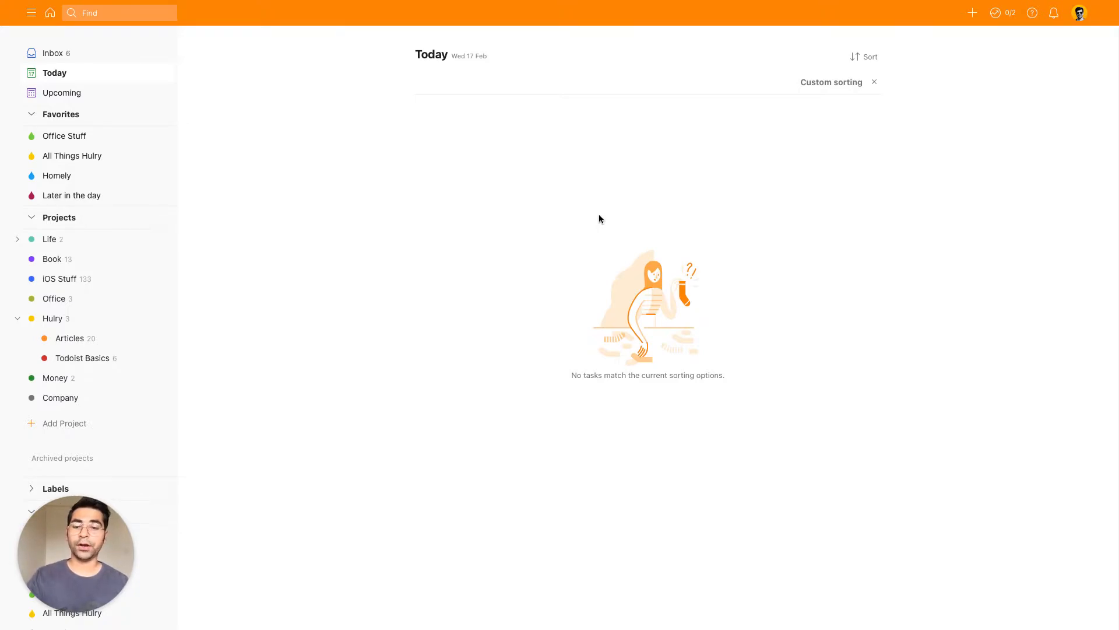
pyautogui.press('q')
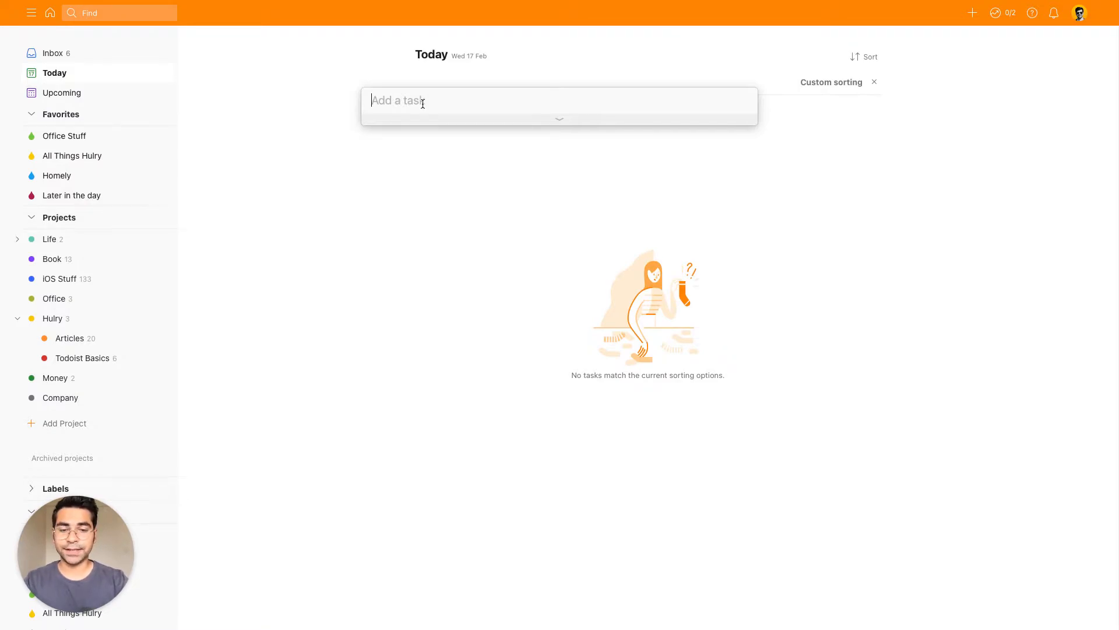
pyautogui.write('Pay e')
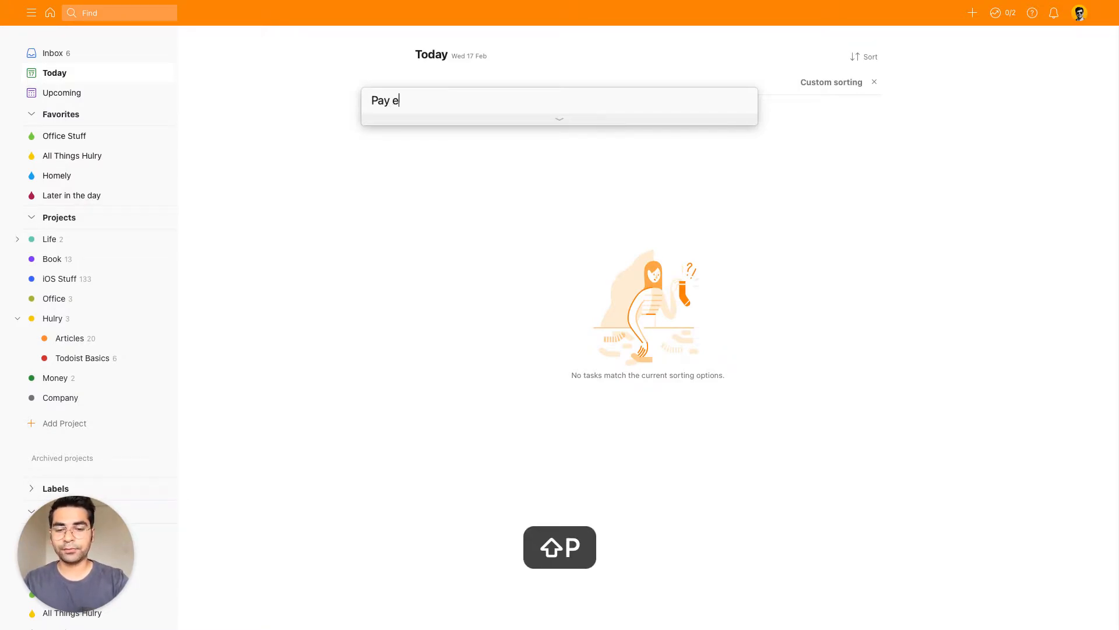
pyautogui.write('lectricit')
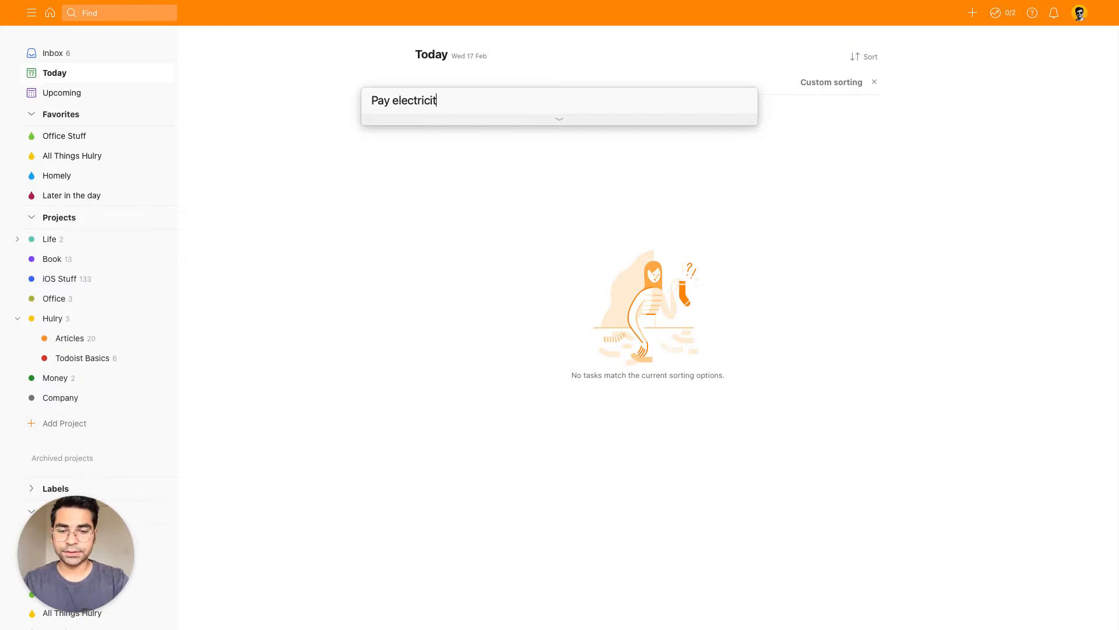
pyautogui.write('y bill')
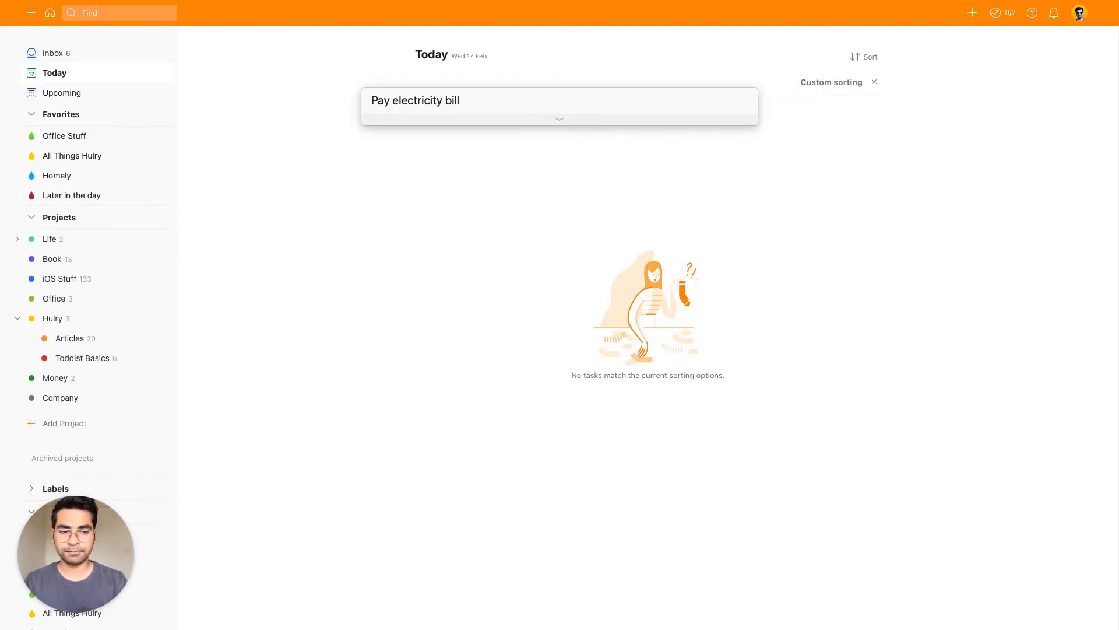
pyautogui.press('Return')
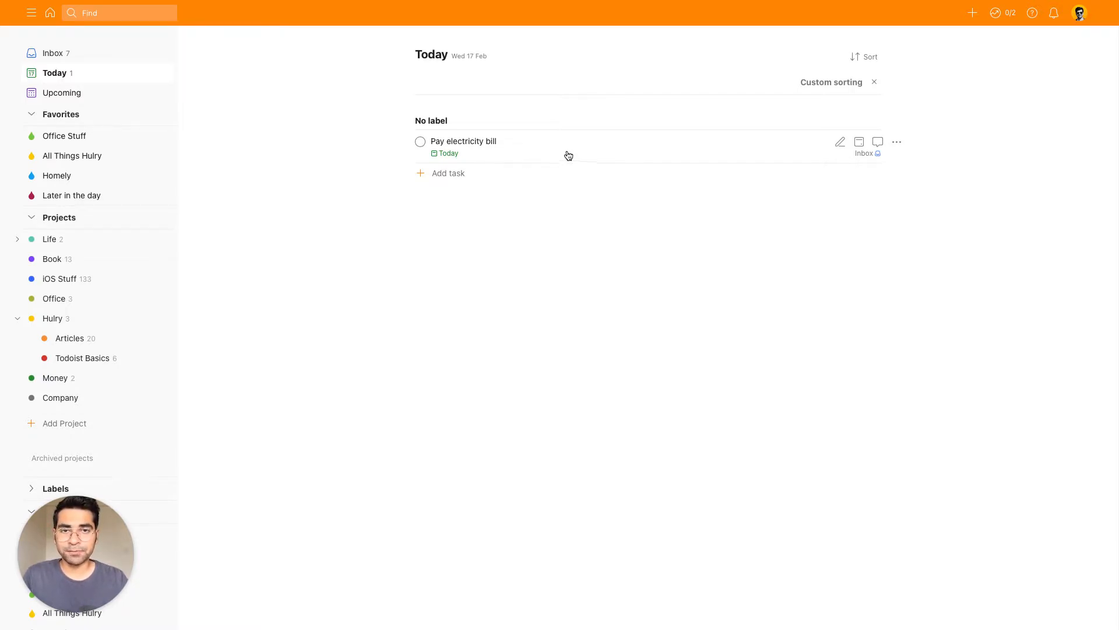
# Reschedule the "Pay electricity bill" task to tomorrow and check it in the Upcoming view
pyautogui.click(859, 145)
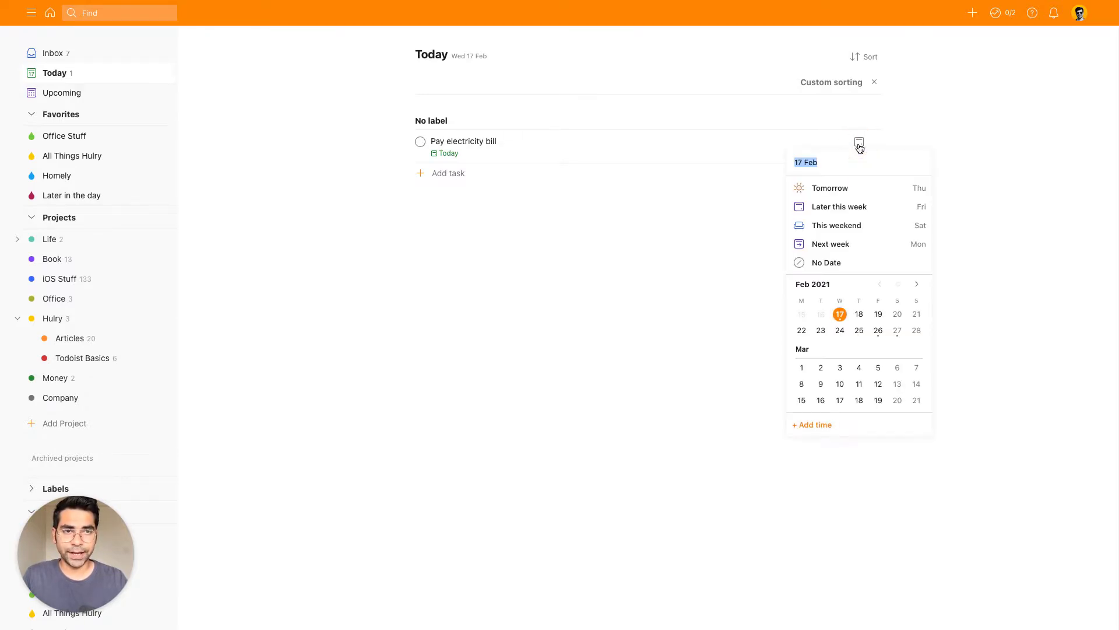
pyautogui.click(840, 189)
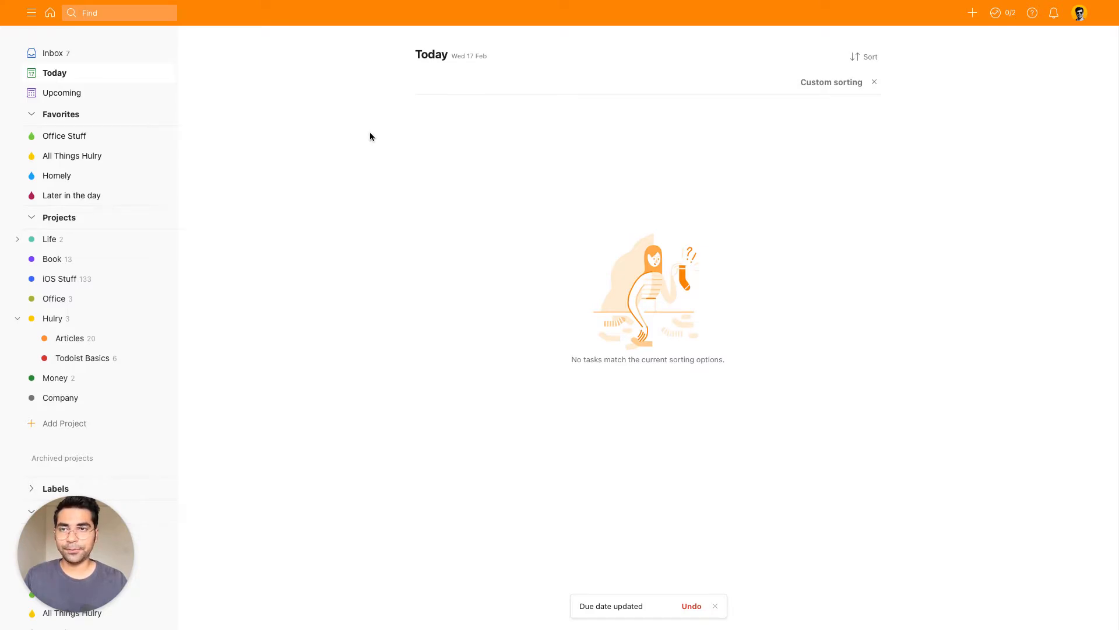
pyautogui.click(76, 95)
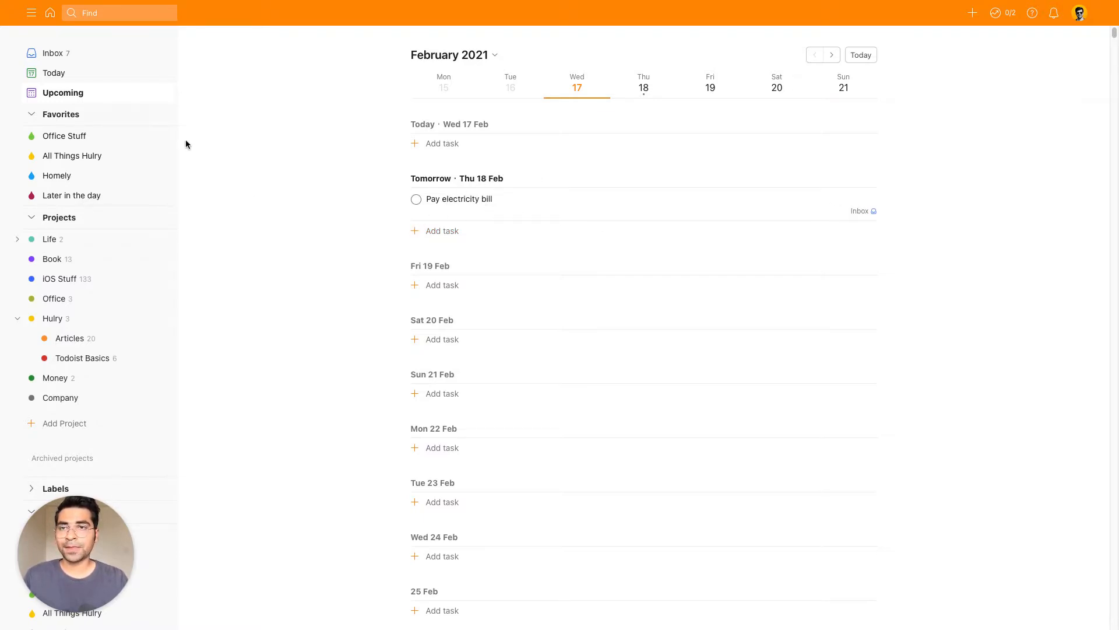
# Add a task named "Record the video course" from the Today view
pyautogui.click(83, 77)
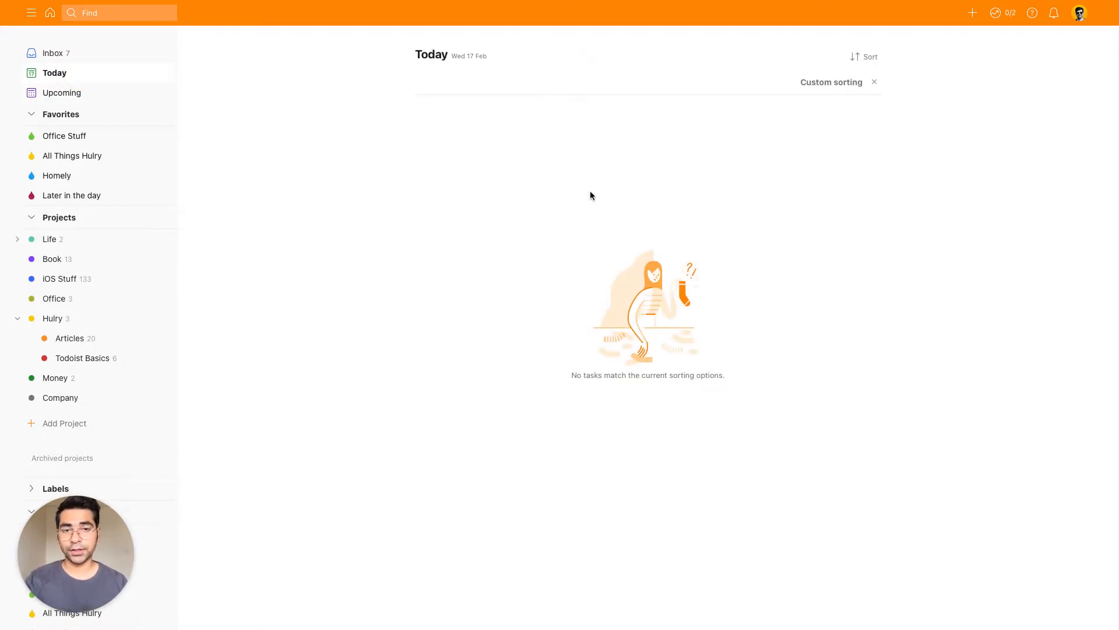
pyautogui.press('q')
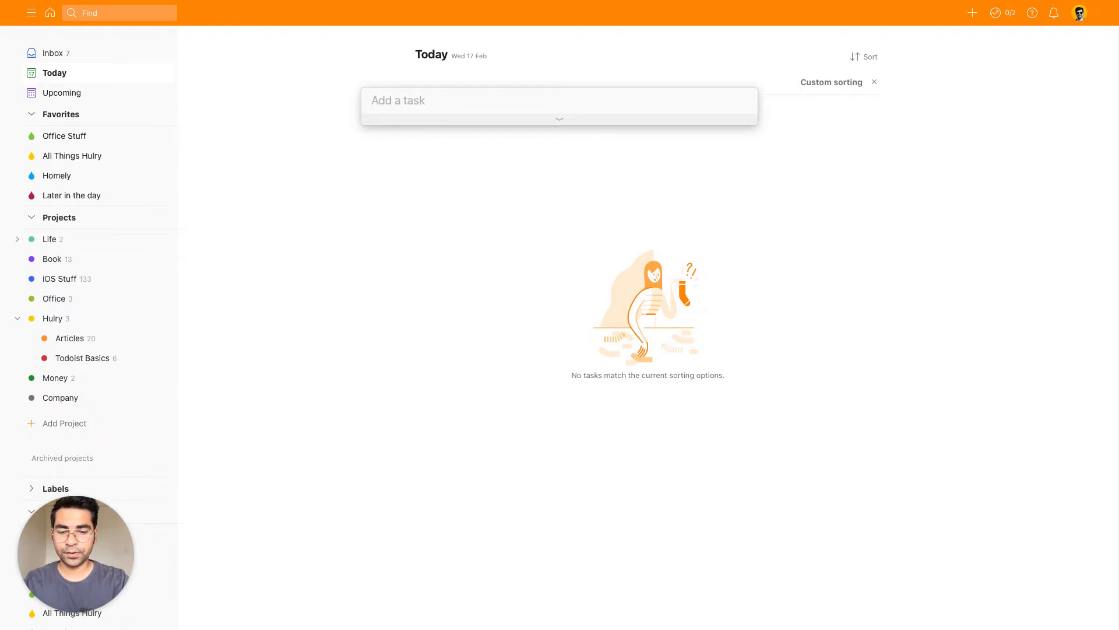
pyautogui.write('Record the video course')
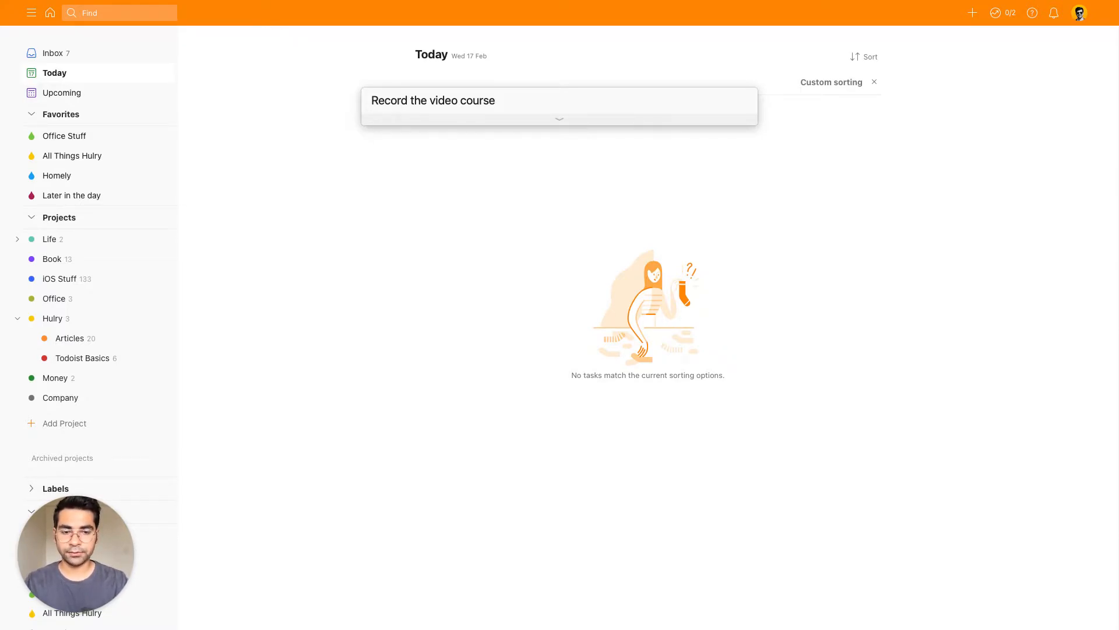
pyautogui.press('Return')
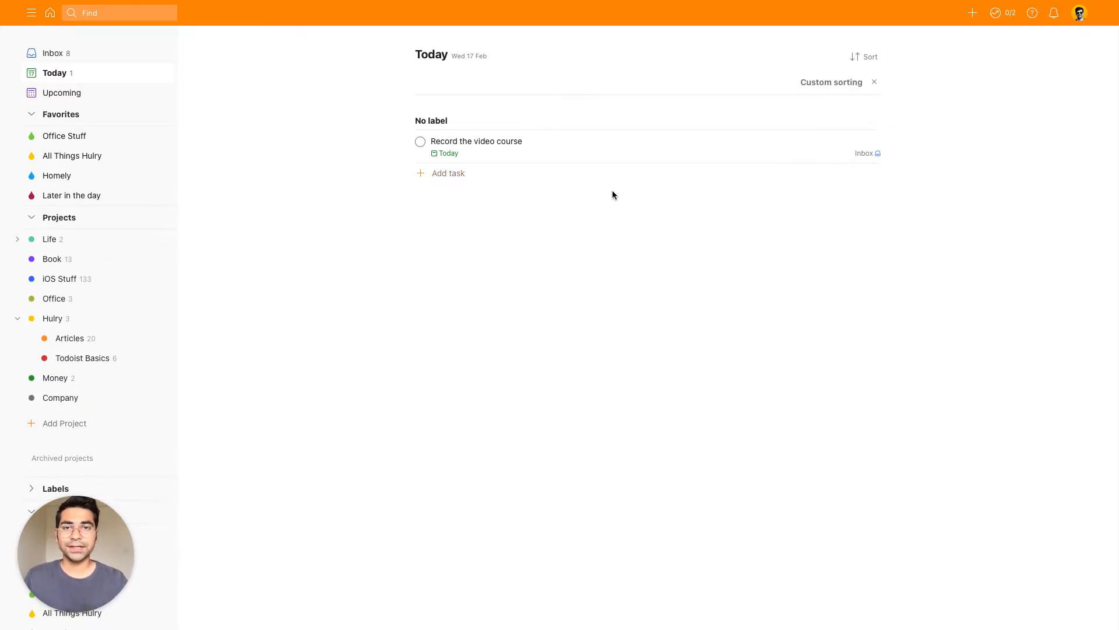
# Move the "Pay electricity bill" task from the Inbox to the Home project and close its details
pyautogui.click(64, 54)
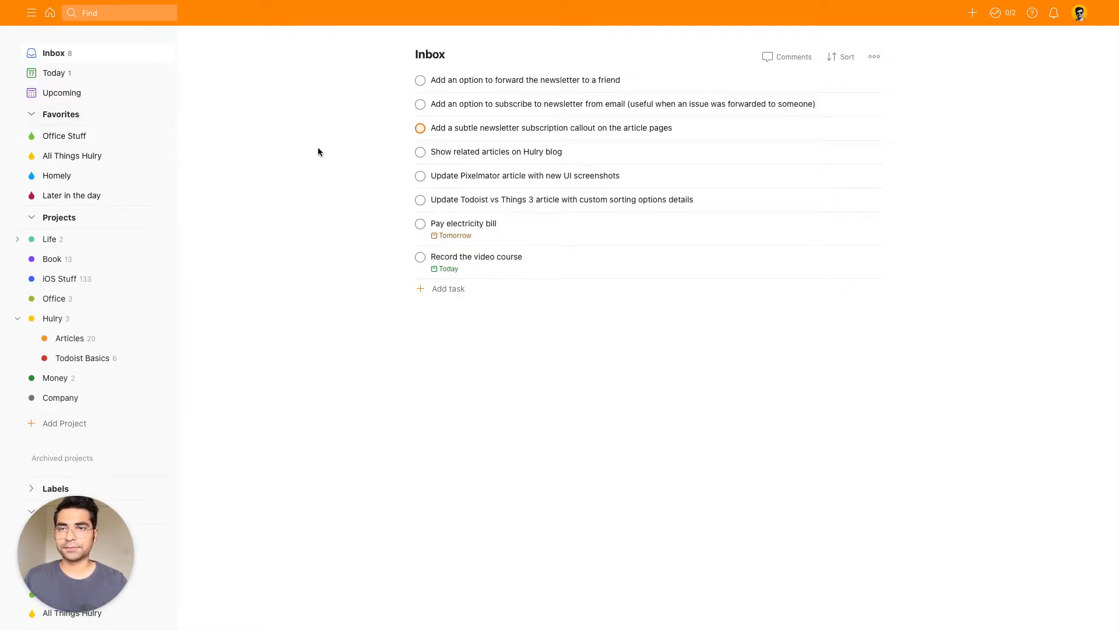
pyautogui.click(55, 73)
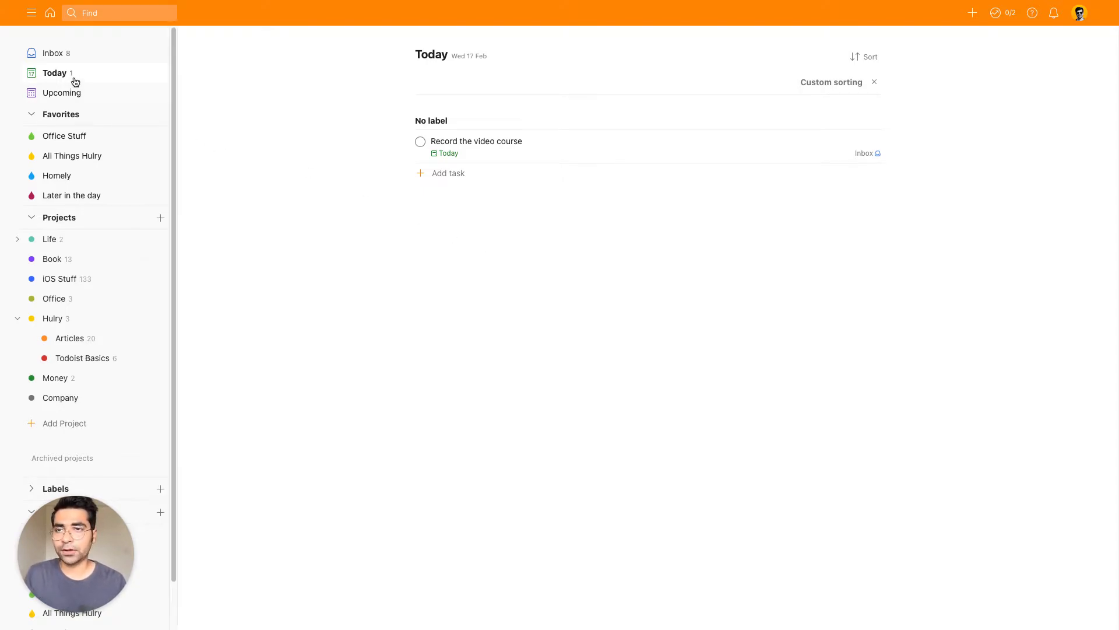
pyautogui.click(69, 56)
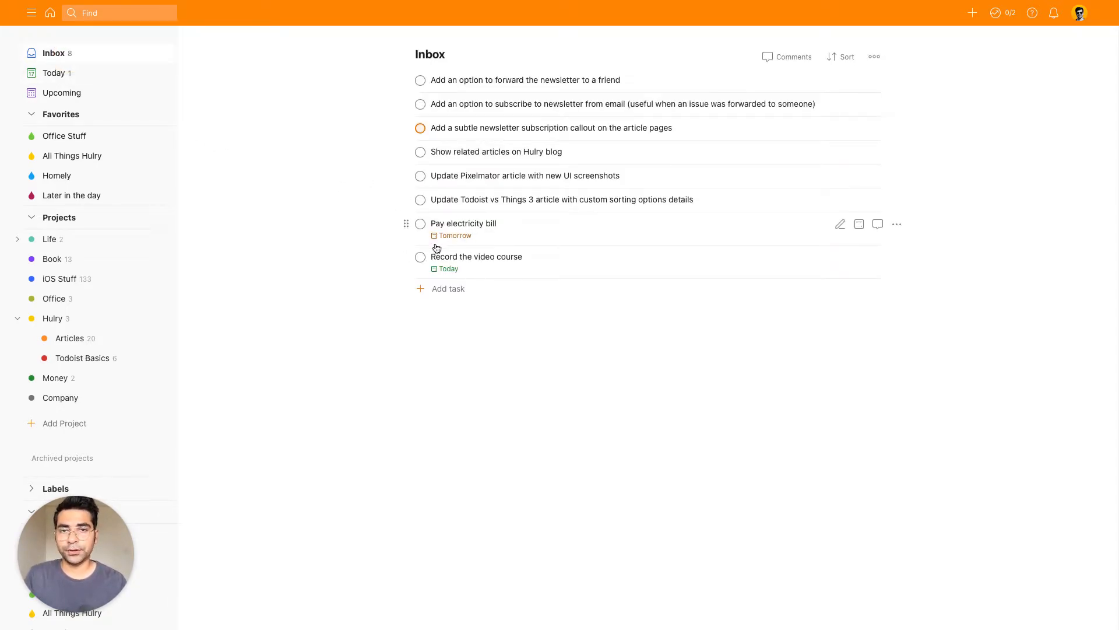
pyautogui.click(509, 227)
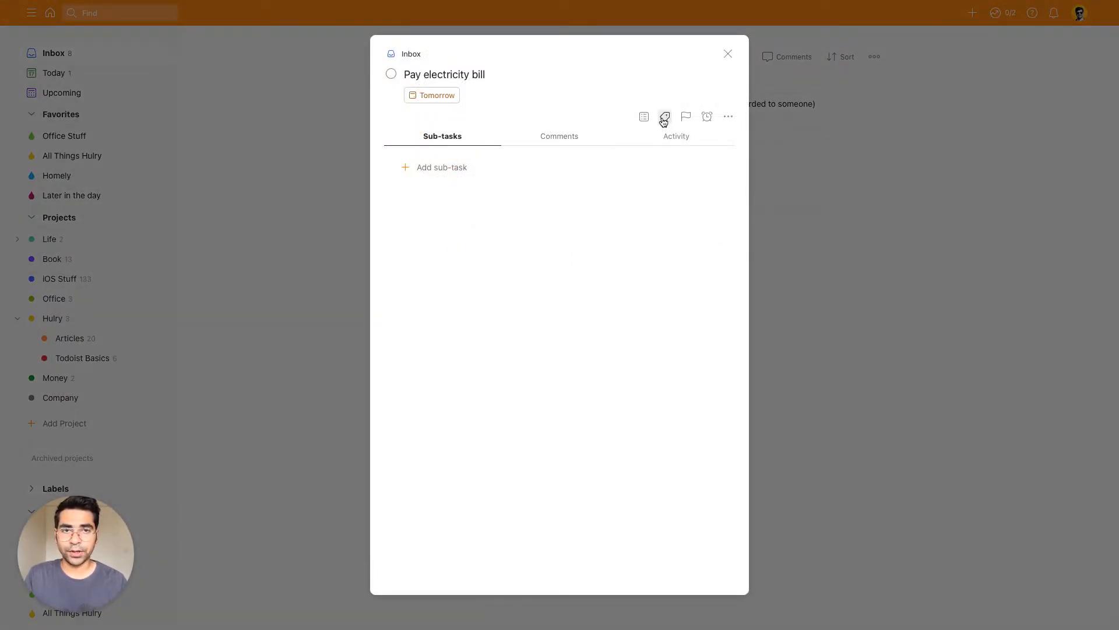
pyautogui.click(644, 118)
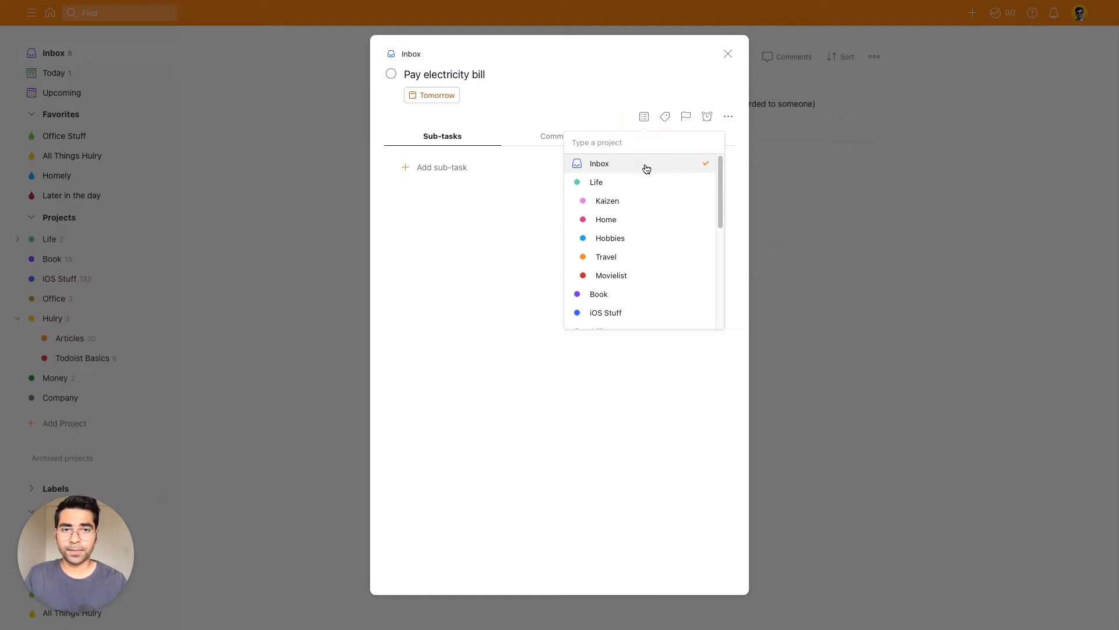
pyautogui.click(618, 225)
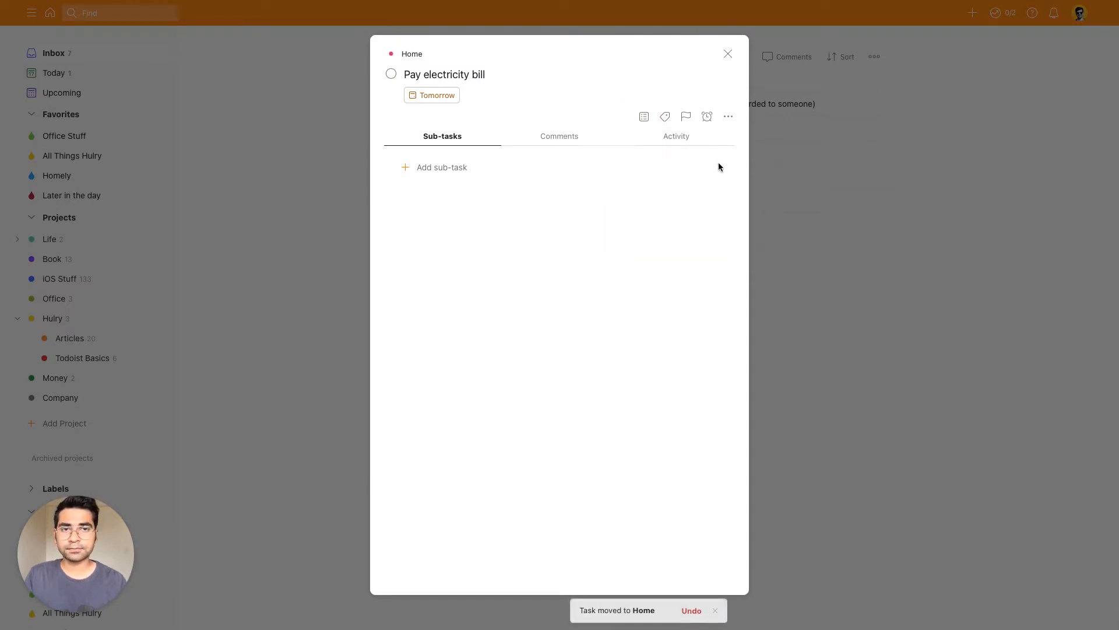
pyautogui.click(728, 54)
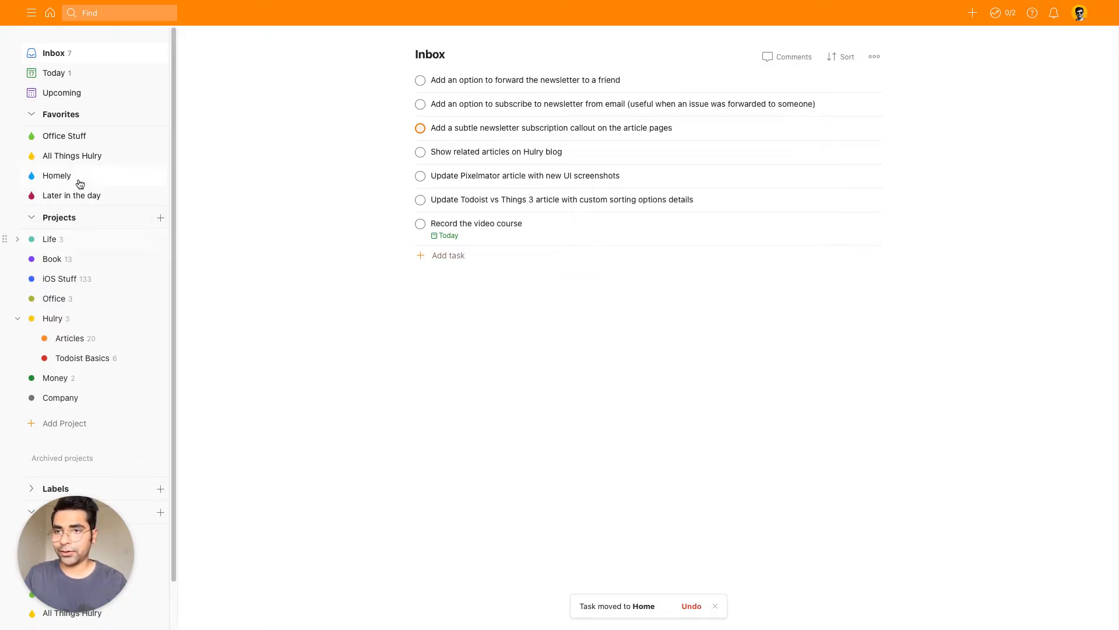
# Expand the Life project and open its Home sub-project to view the tasks in it
pyautogui.scroll(-1, 81, 362)
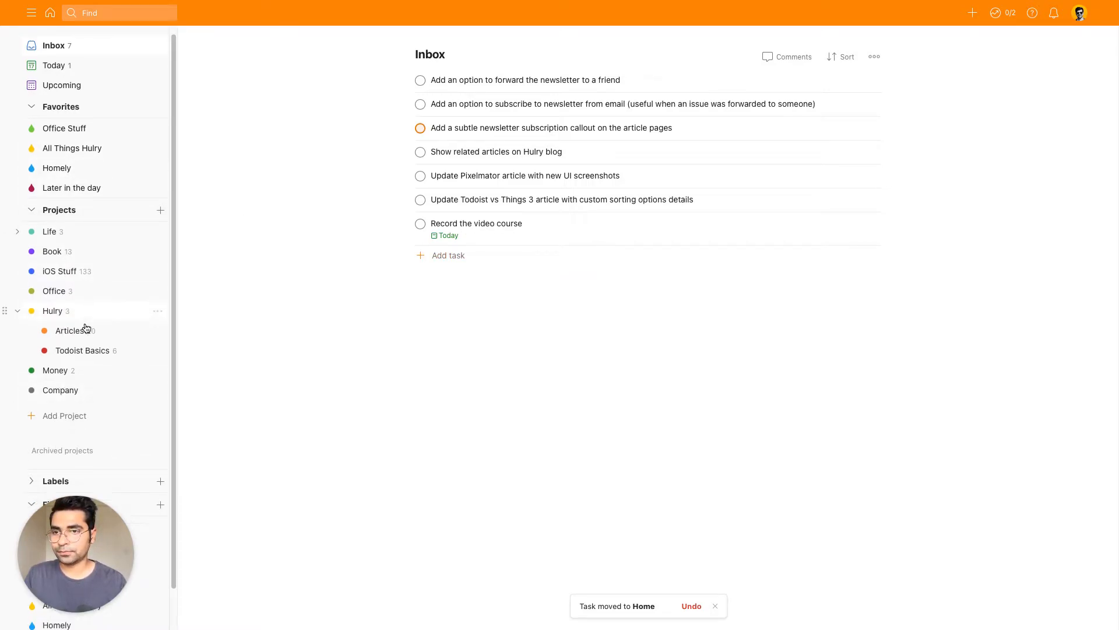
pyautogui.click(35, 232)
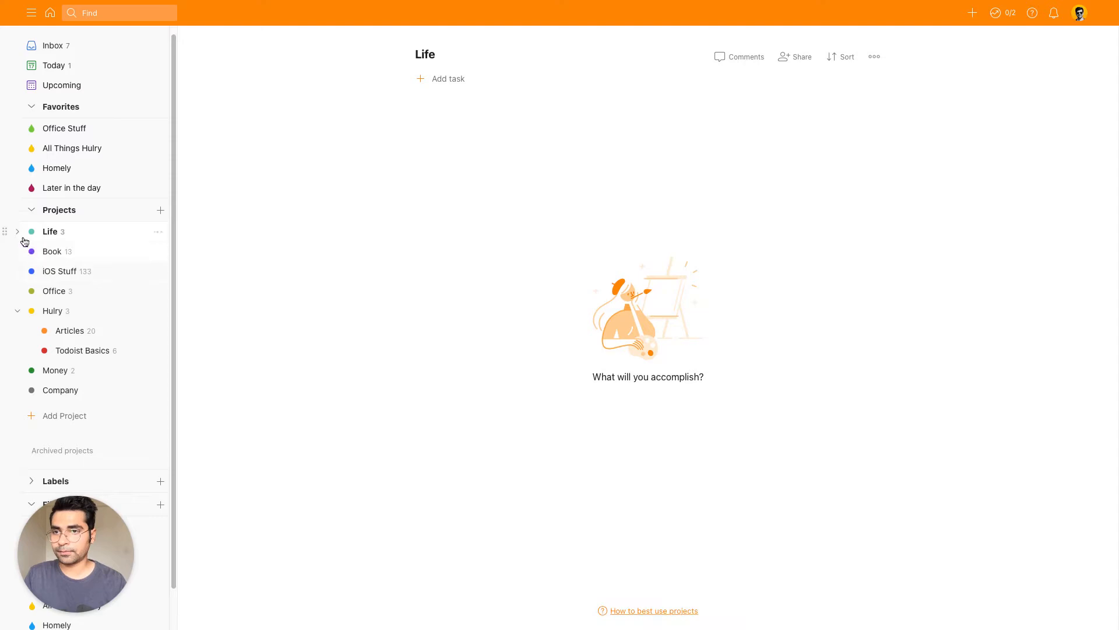
pyautogui.click(18, 232)
pyautogui.click(76, 279)
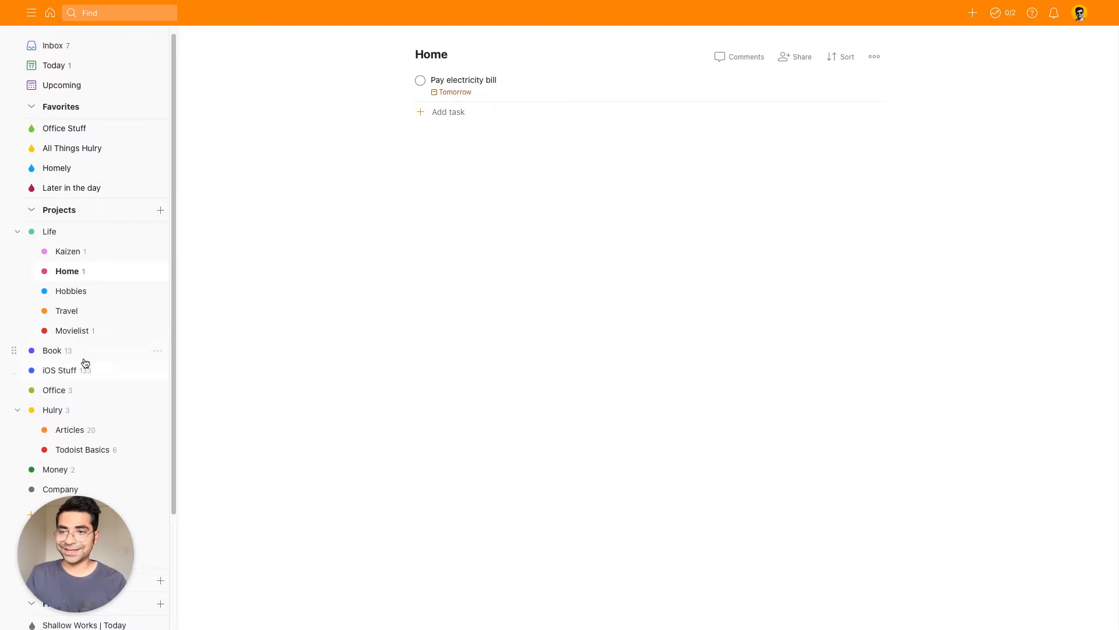
# Look through the list of projects and filters, and return to the Today view
pyautogui.scroll(-1, 85, 387)
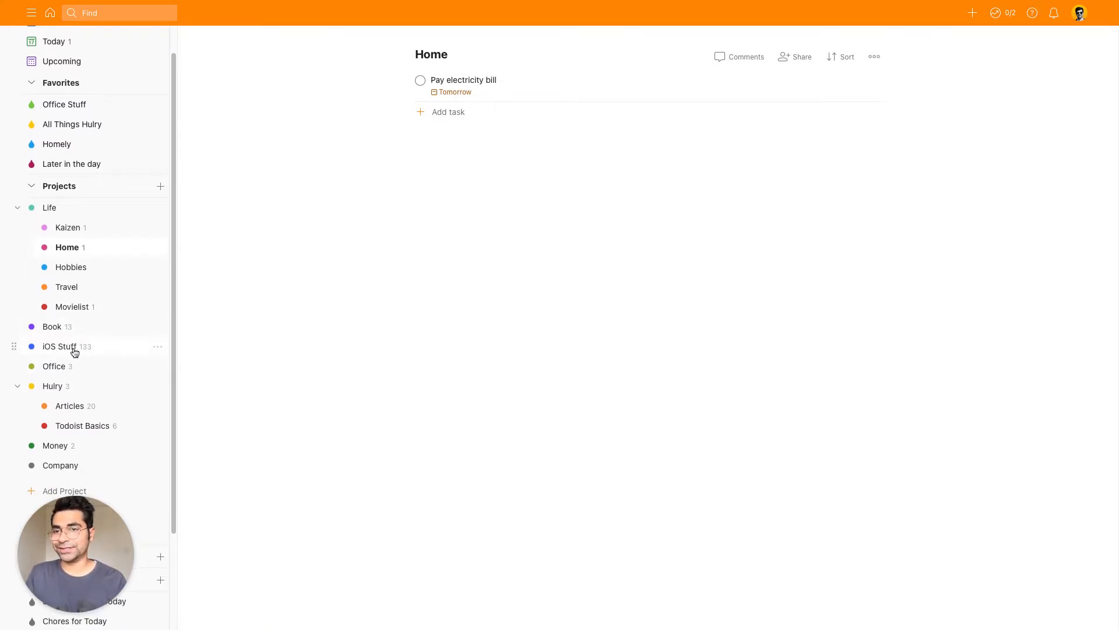
pyautogui.scroll(-3, 75, 350)
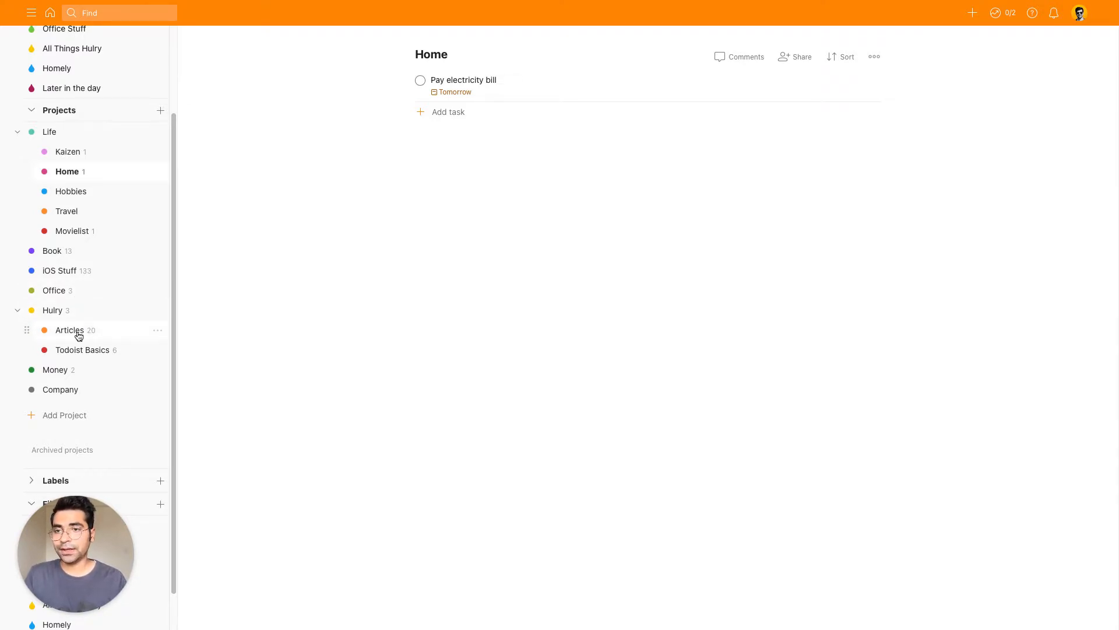
pyautogui.scroll(-1, 104, 361)
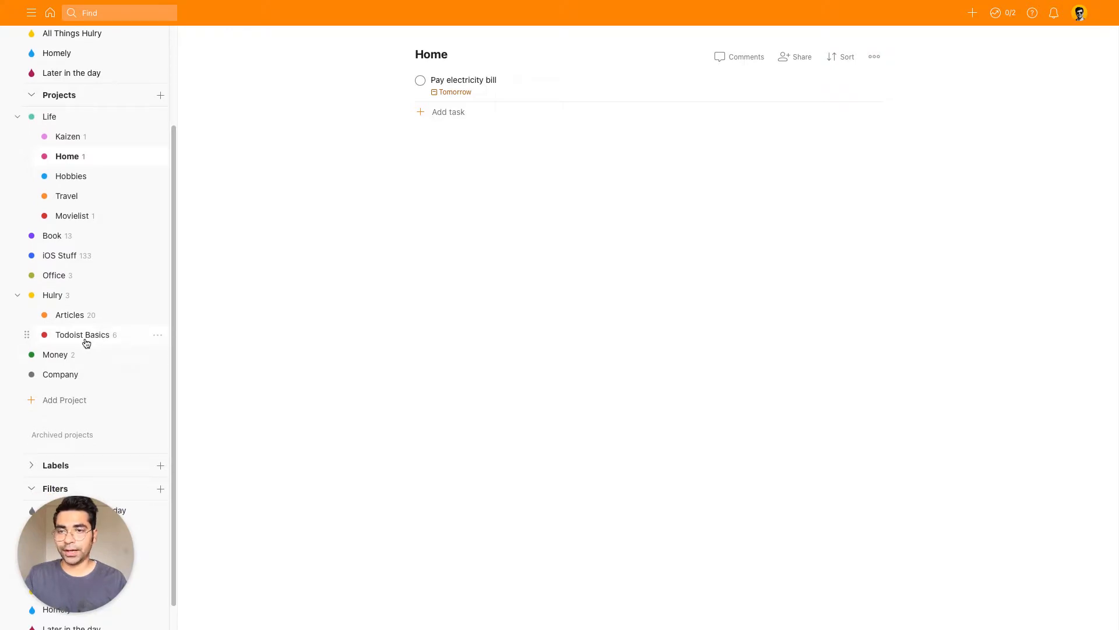
pyautogui.scroll(-1, 93, 359)
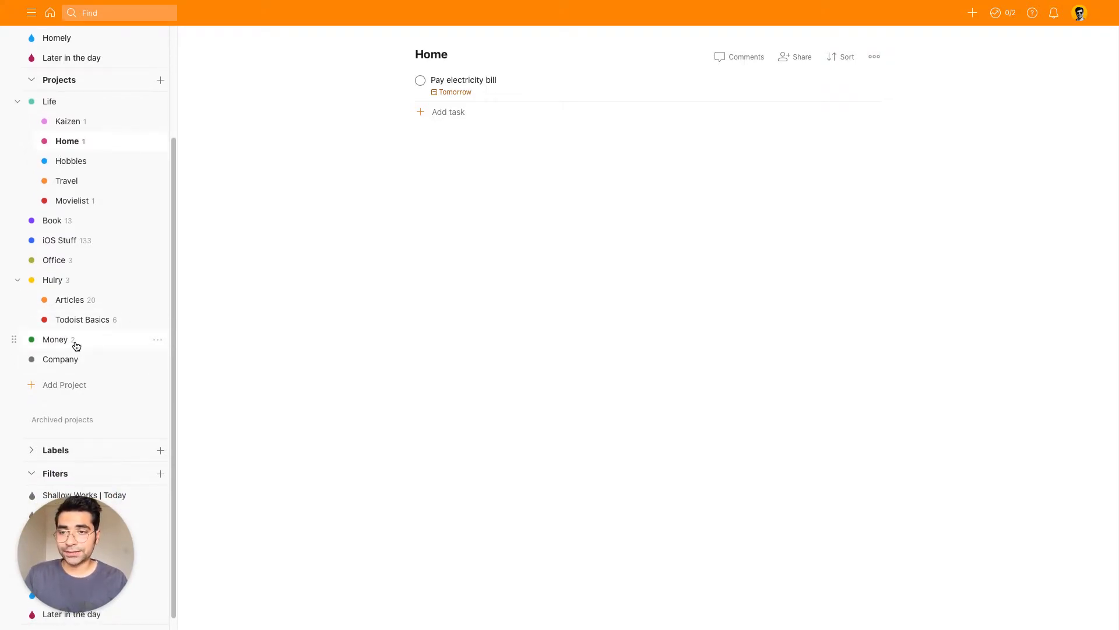
pyautogui.scroll(5, 112, 384)
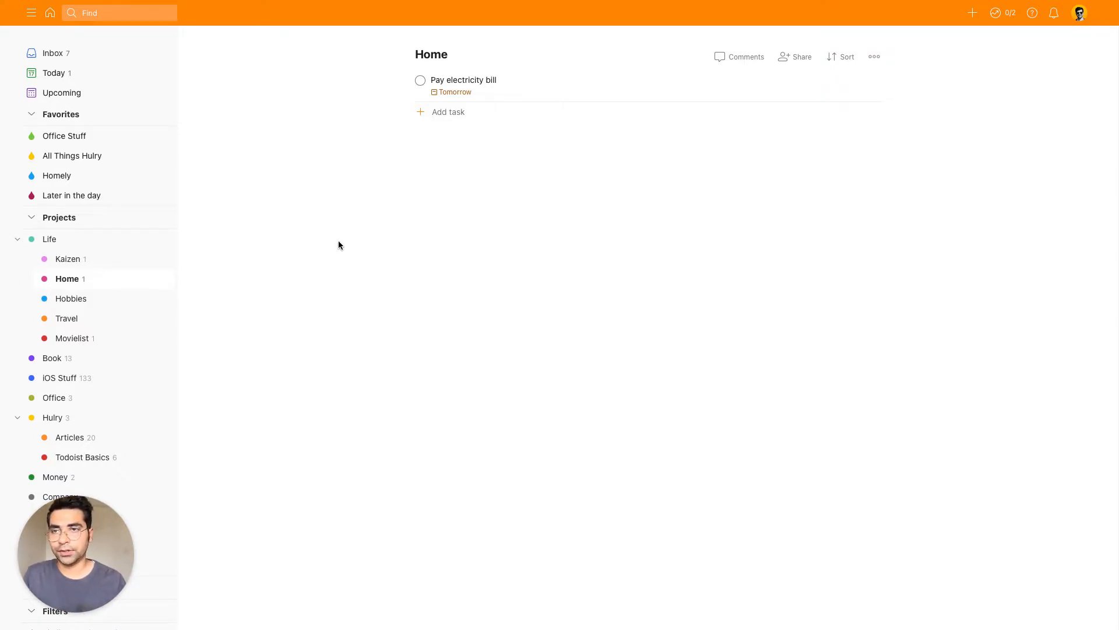
pyautogui.click(73, 79)
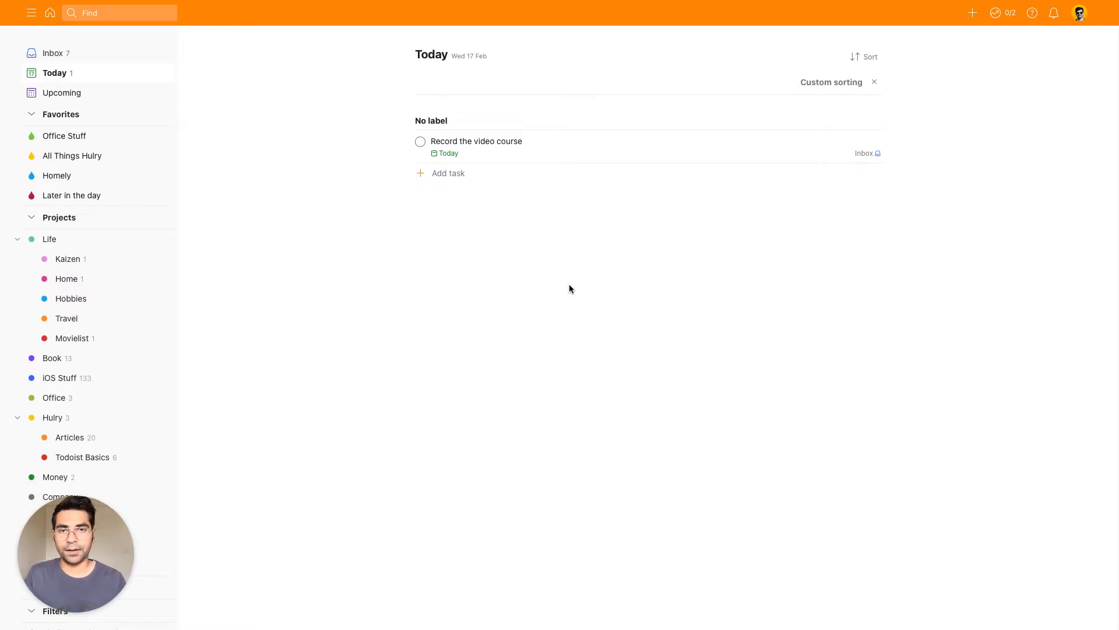
# Open the details of the "Record the video course" task, look them over and close them
pyautogui.click(583, 150)
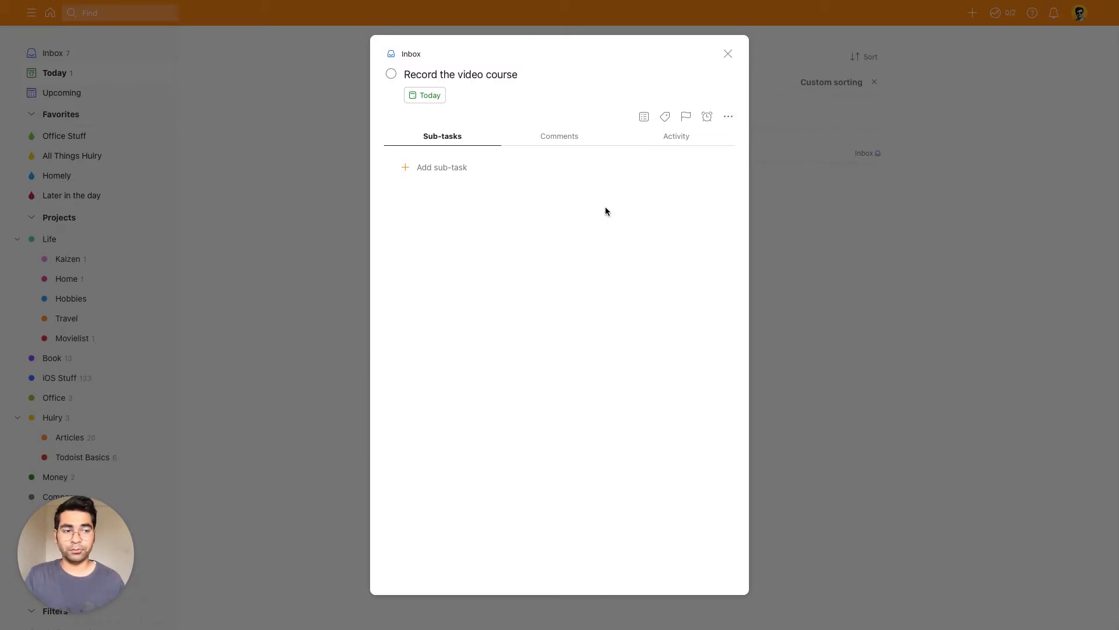
pyautogui.click(727, 56)
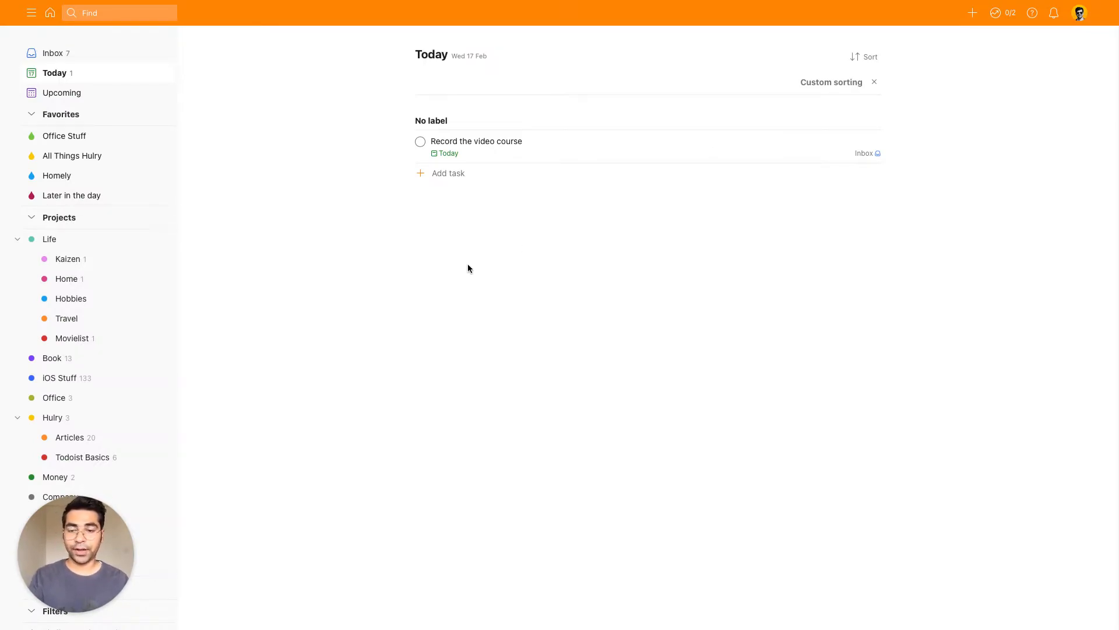
# Start a quick-add task named "Water plants" and assign it to the Home project
pyautogui.press('q')
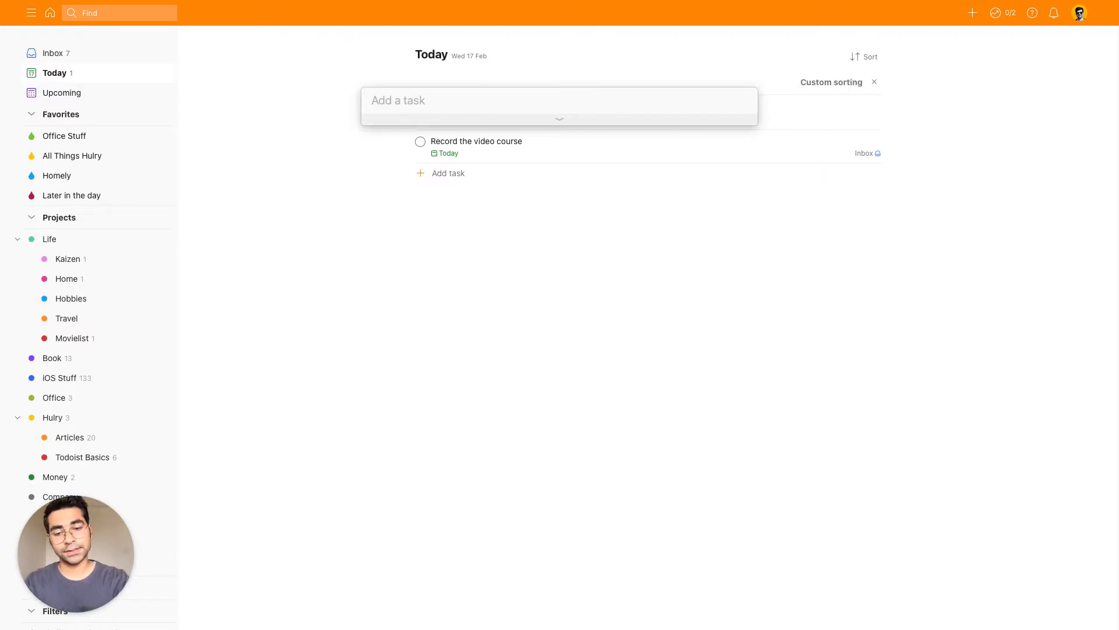
pyautogui.write('Water plants')
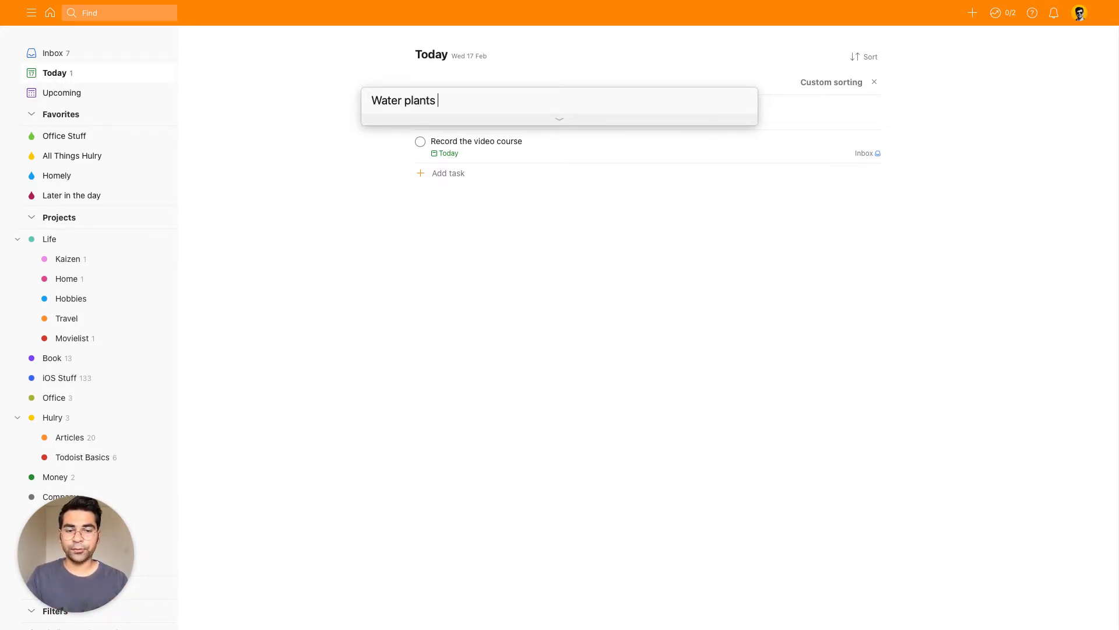
pyautogui.press('shift')
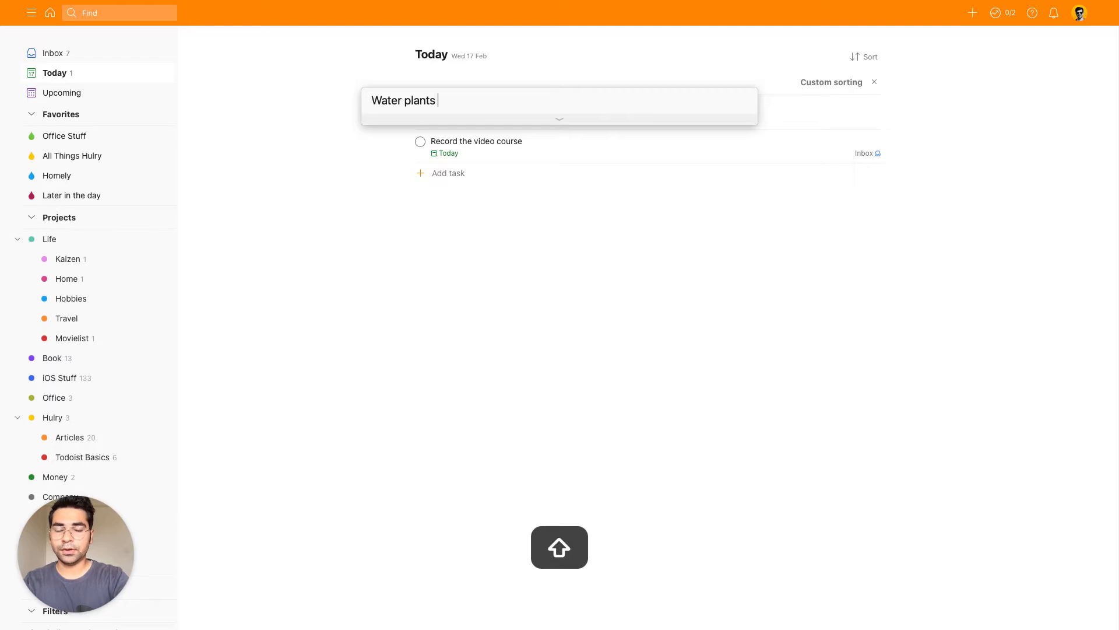
pyautogui.write('#')
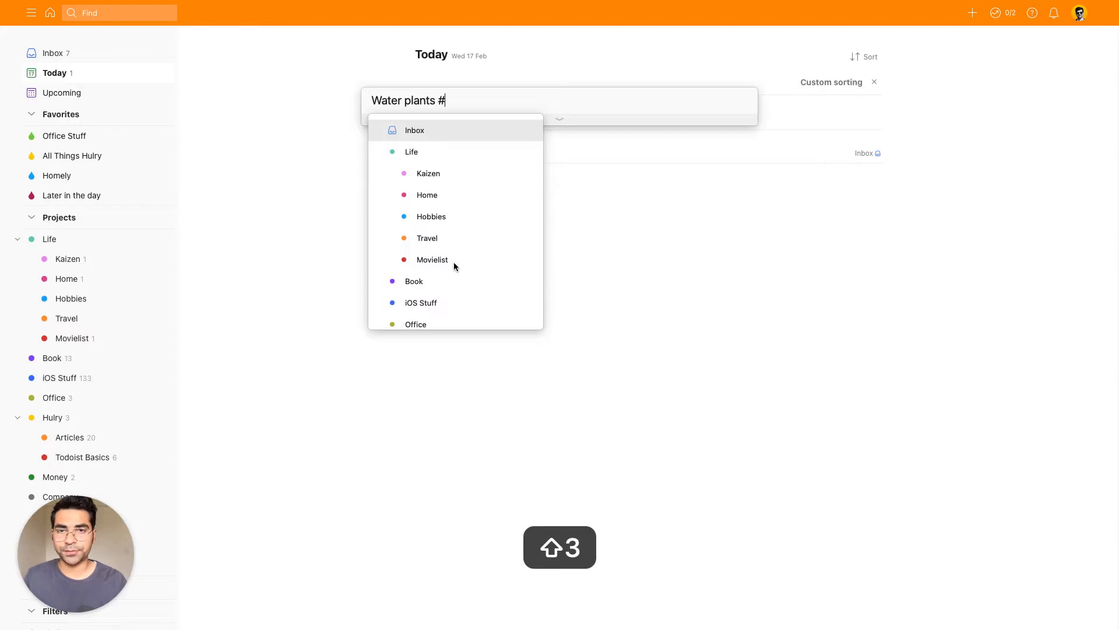
pyautogui.write('ho')
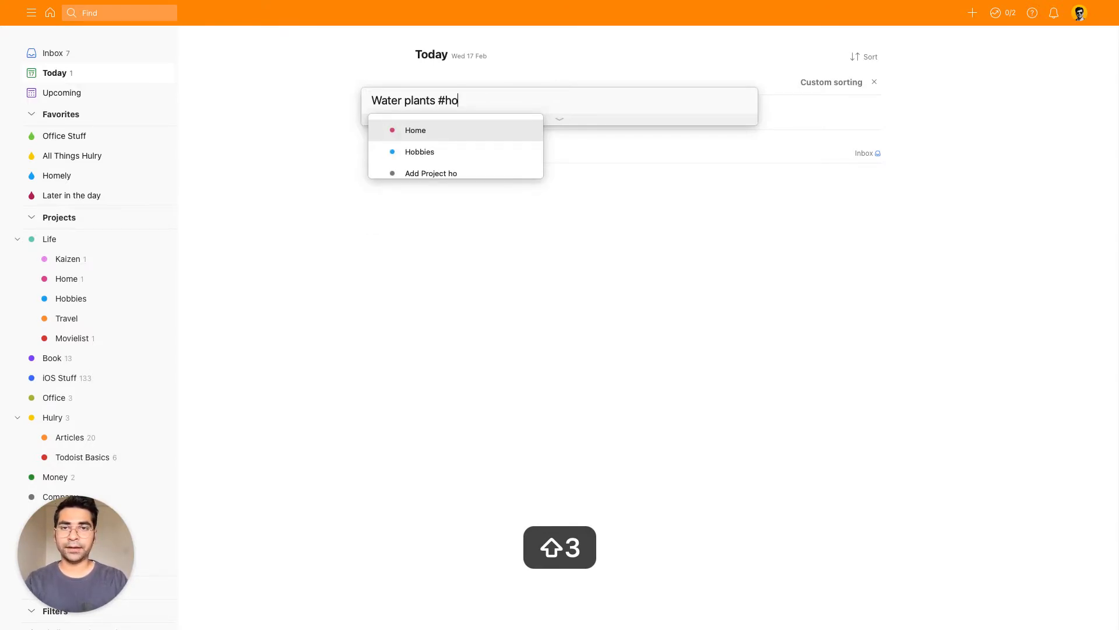
pyautogui.press('Return')
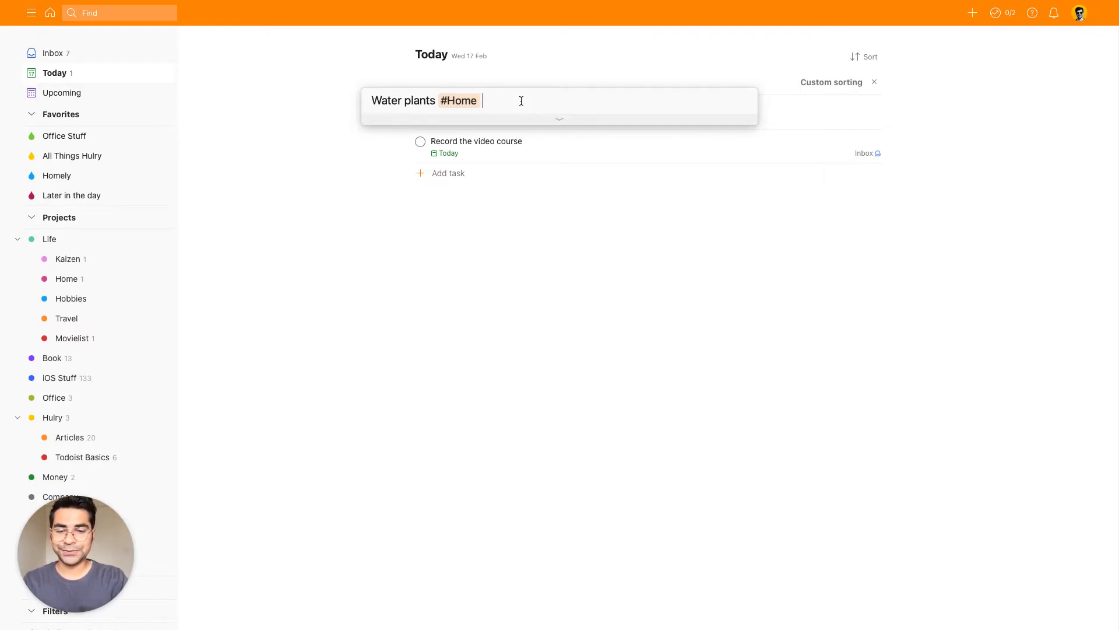
# Try "fri" and "next week" as natural-language due dates for the new task, removing each one
pyautogui.write('fri')
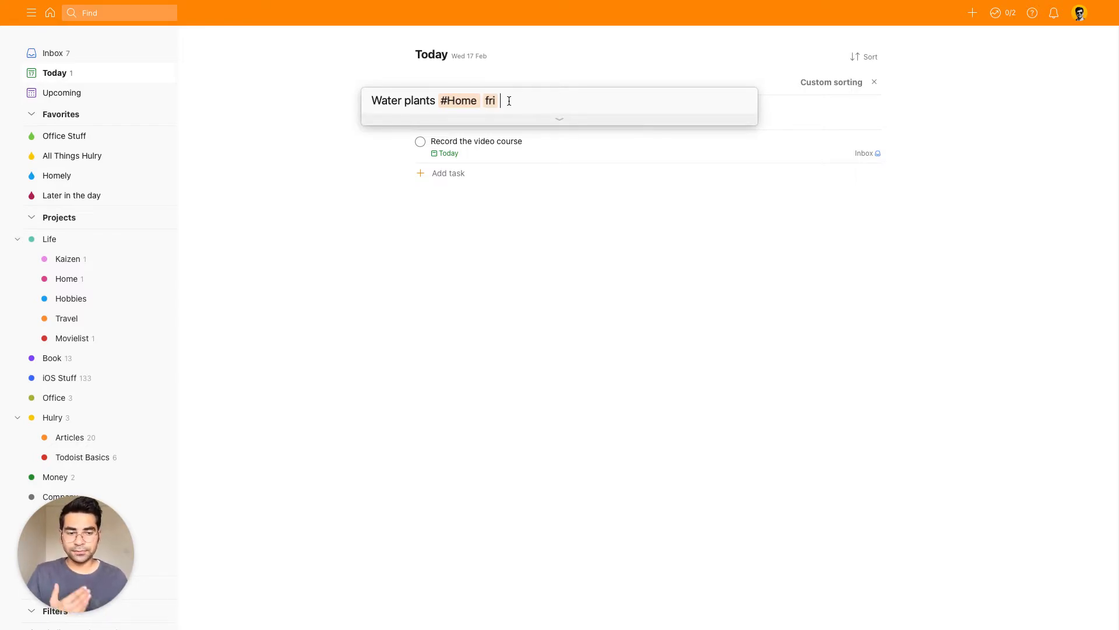
pyautogui.press('BackSpace')
pyautogui.press('BackSpace')
pyautogui.press('BackSpace')
pyautogui.press('BackSpace')
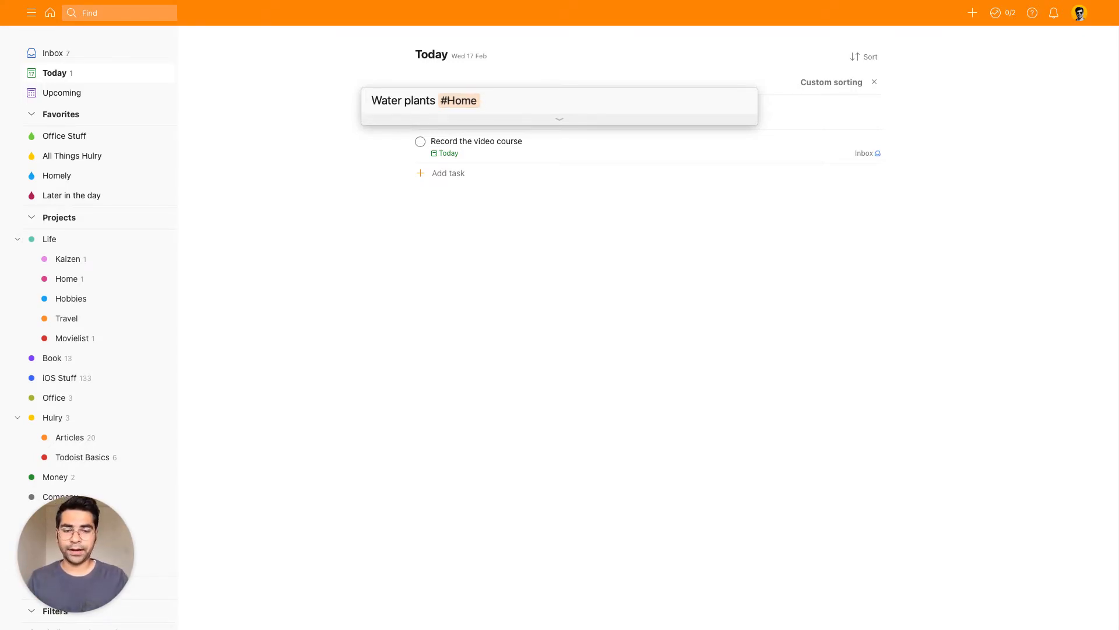
pyautogui.write('next week')
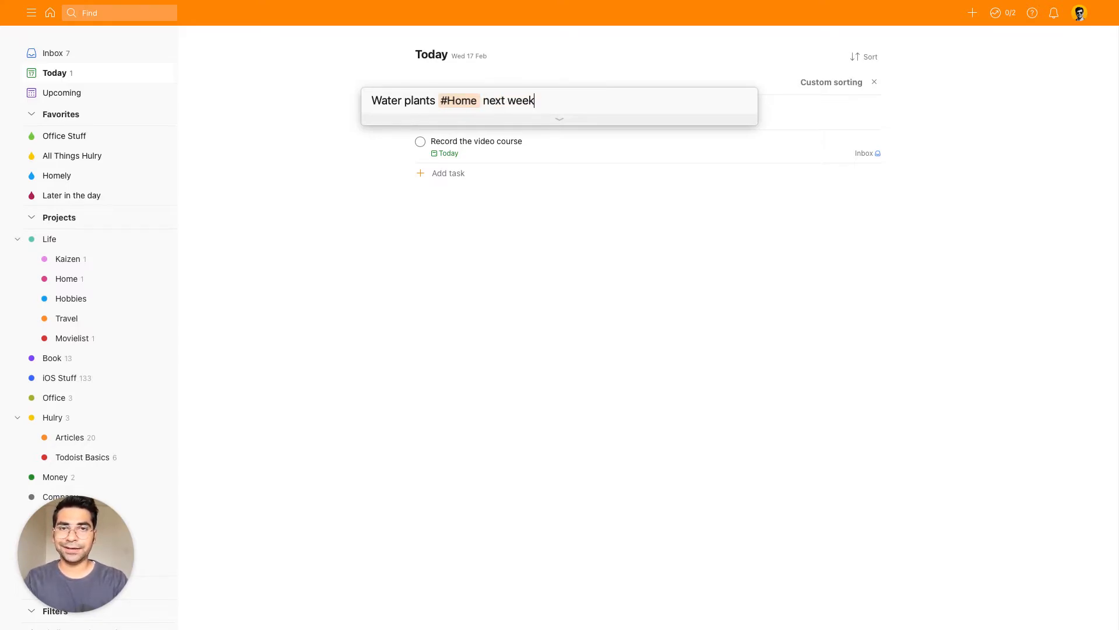
pyautogui.hotkey('alt', 'BackSpace')
pyautogui.hotkey('alt', 'BackSpace')
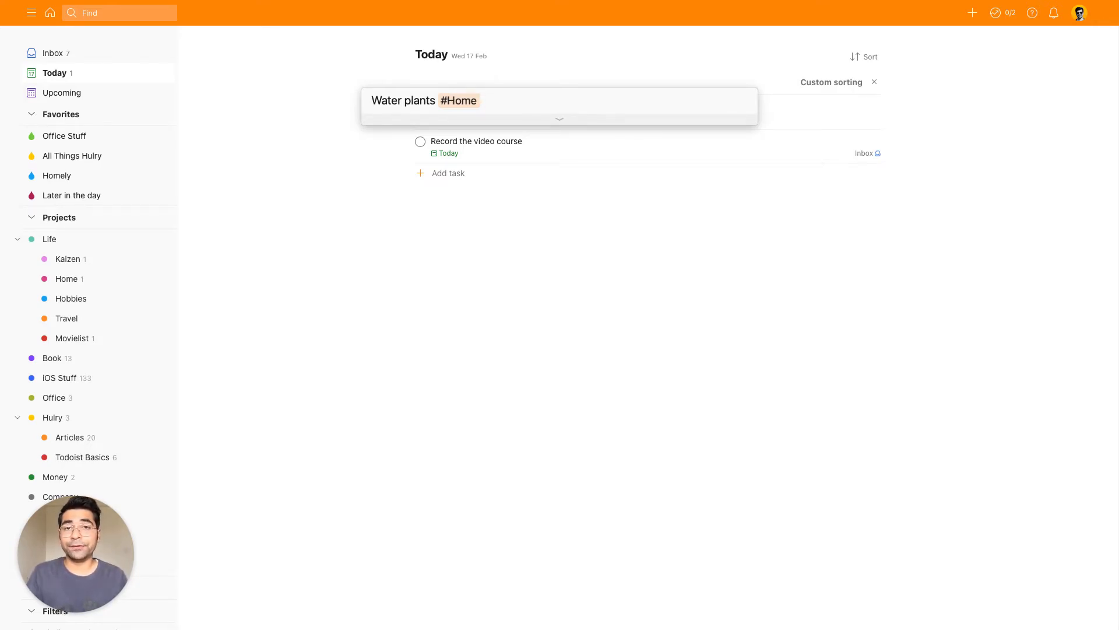
# Try "25th feb" as the due date for the new task and remove it
pyautogui.write('h ')
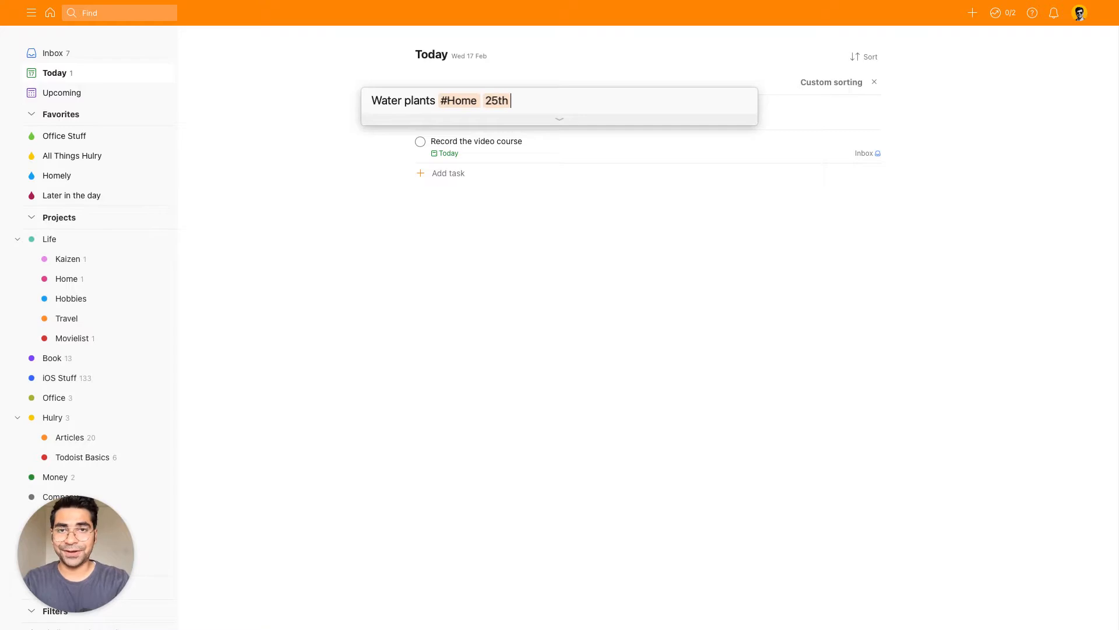
pyautogui.write('feb')
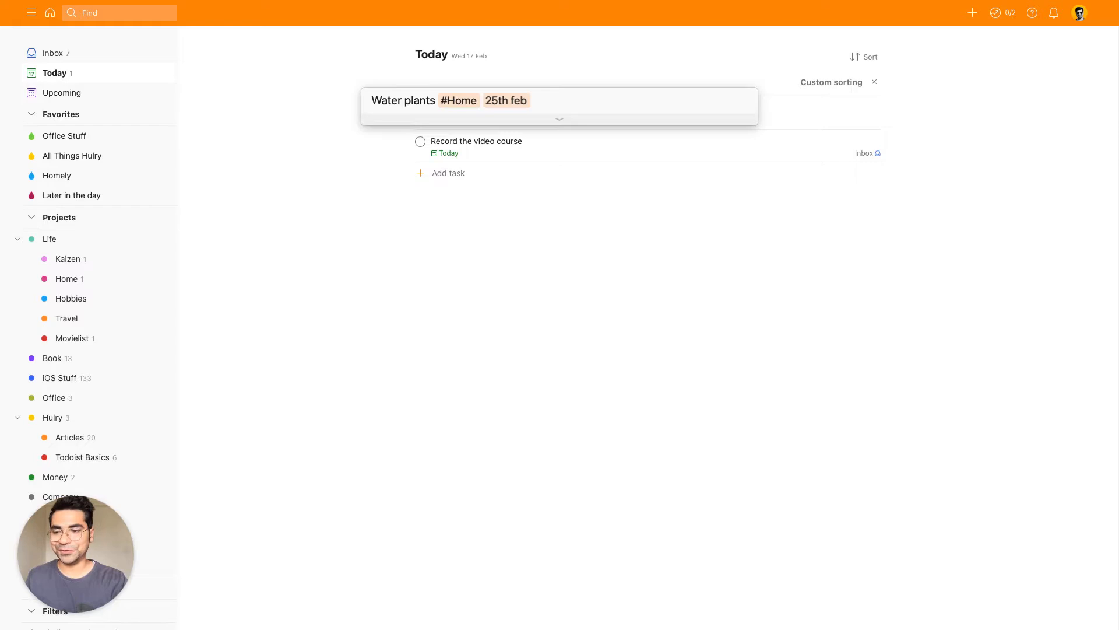
pyautogui.press('BackSpace')
pyautogui.press('BackSpace')
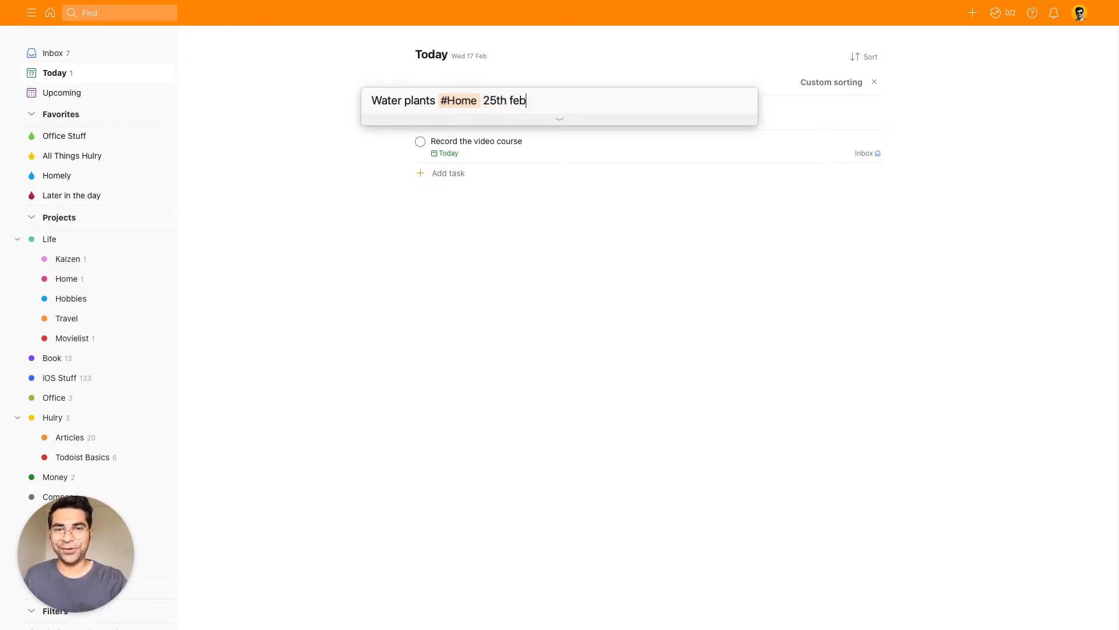
pyautogui.hotkey('alt', 'BackSpace')
pyautogui.hotkey('alt', 'BackSpace')
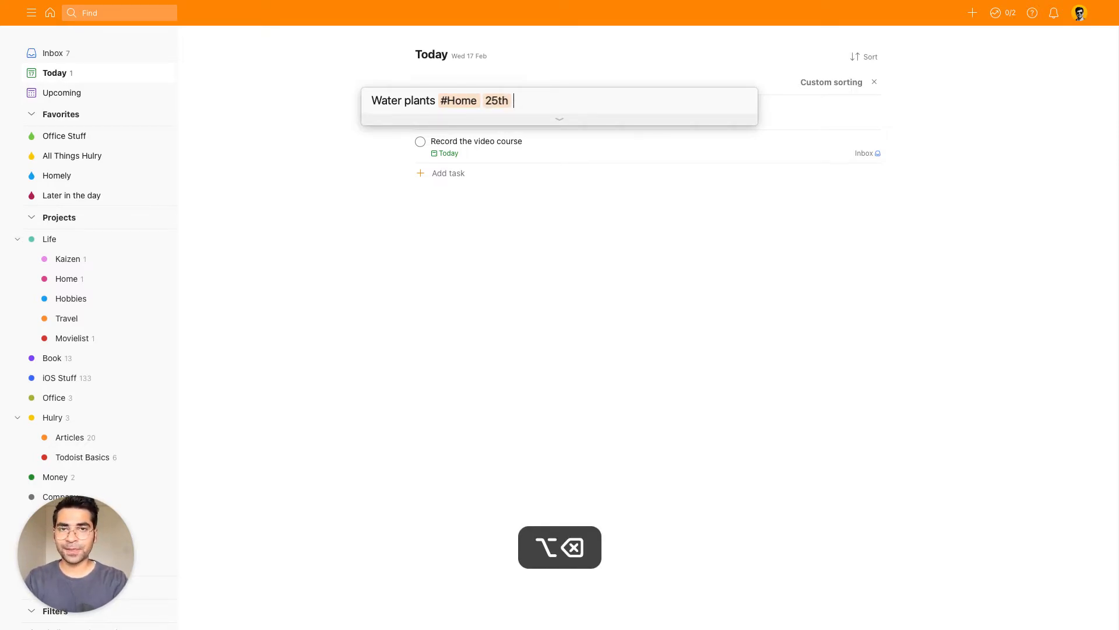
# Give the "Water plants" task the due date "tom" and priority "!!3", and save the task
pyautogui.write('tom')
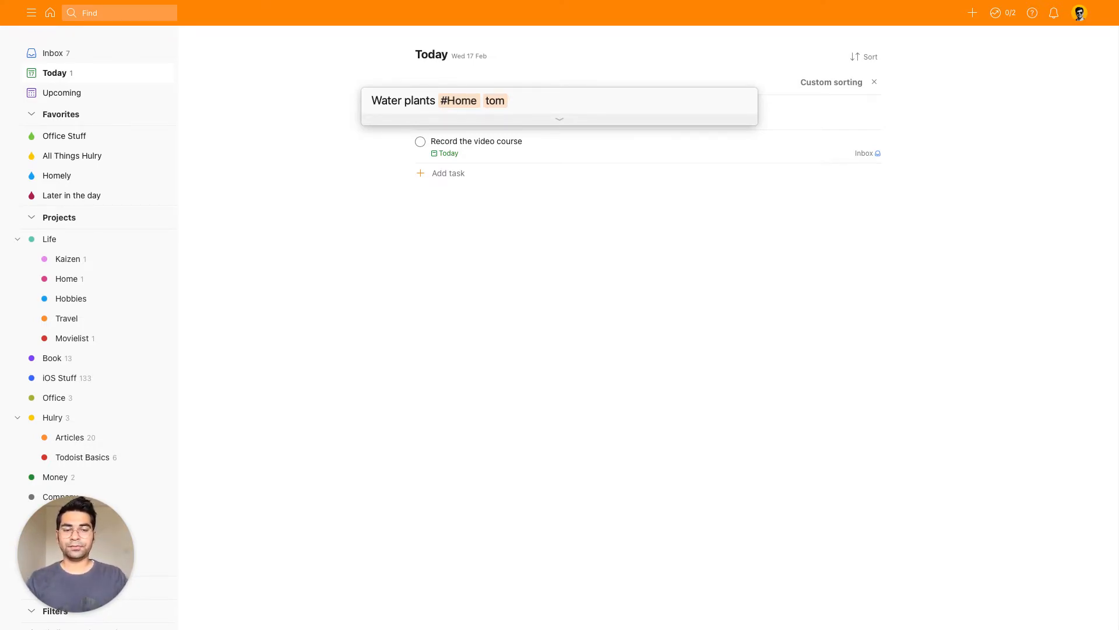
pyautogui.write('!!1')
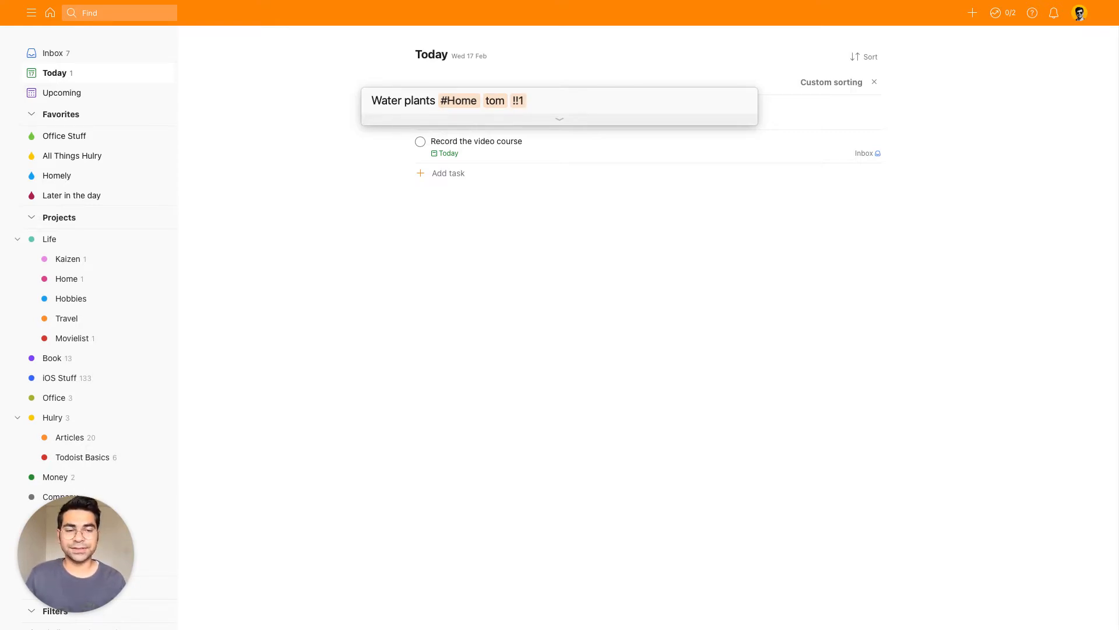
pyautogui.press('BackSpace')
pyautogui.press('BackSpace')
pyautogui.press('BackSpace')
pyautogui.write('p1')
pyautogui.press('BackSpace')
pyautogui.write('3')
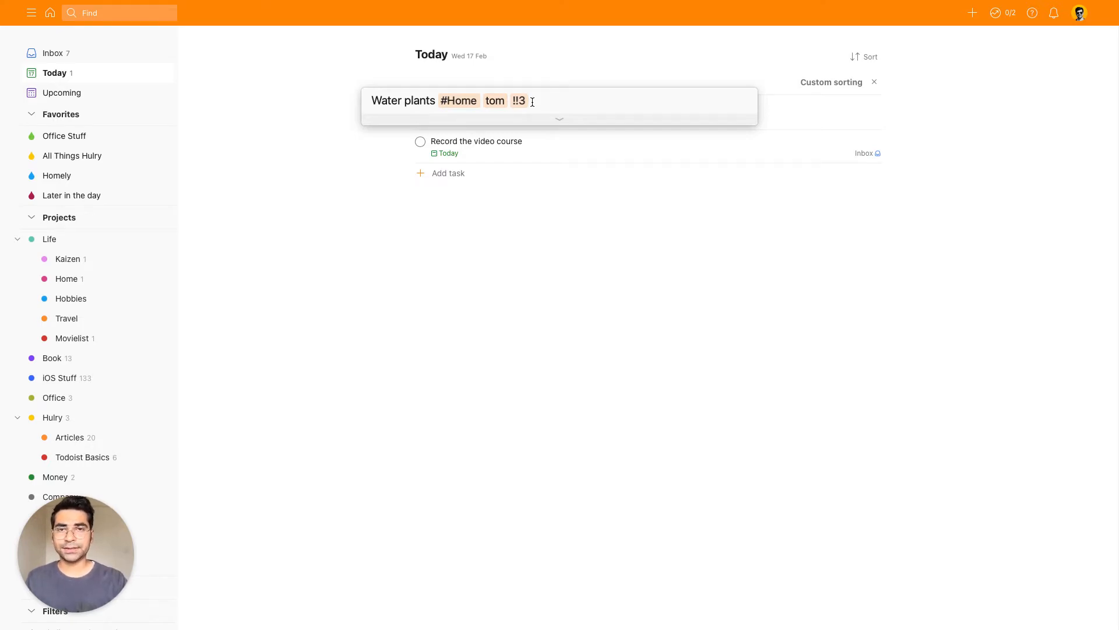
pyautogui.press('Return')
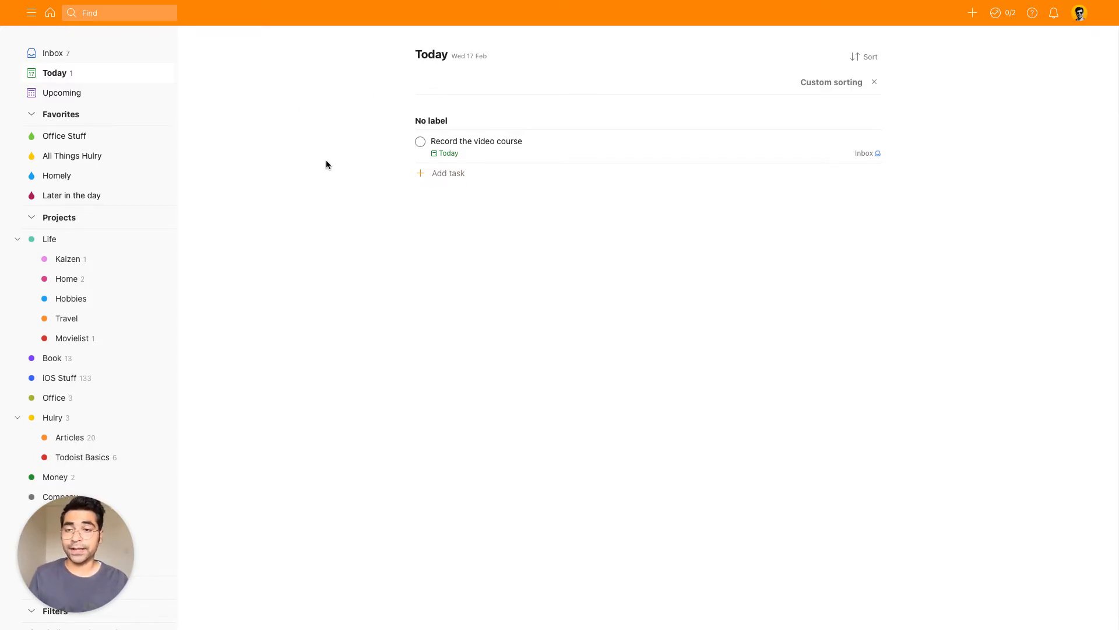
# Open the Upcoming view and check the scheduling and priority options of the "Water plants" task
pyautogui.click(75, 100)
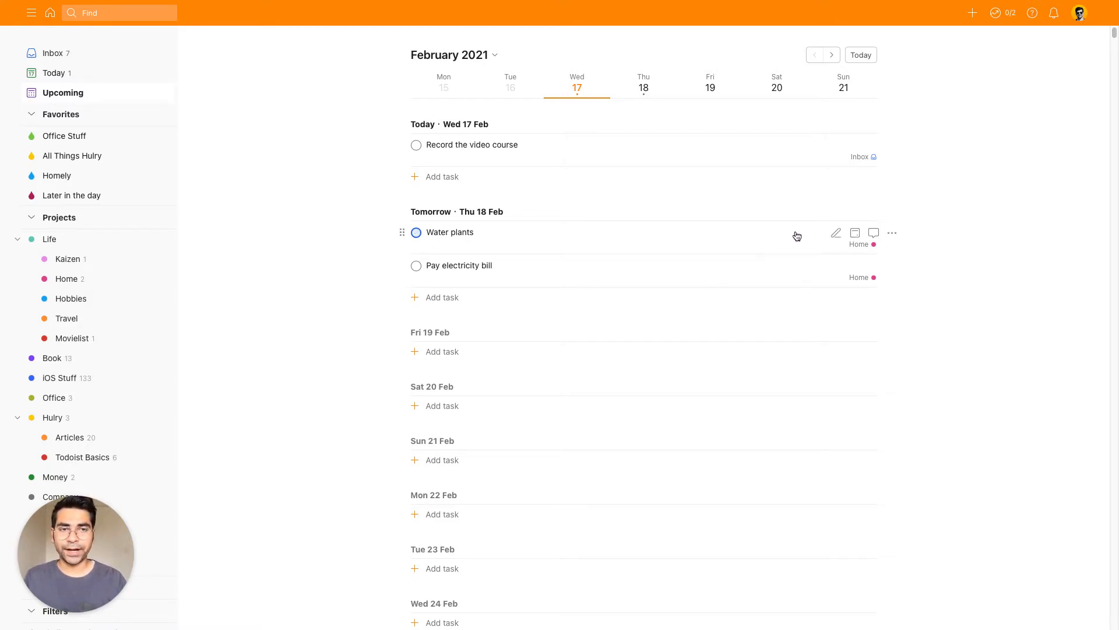
pyautogui.click(892, 236)
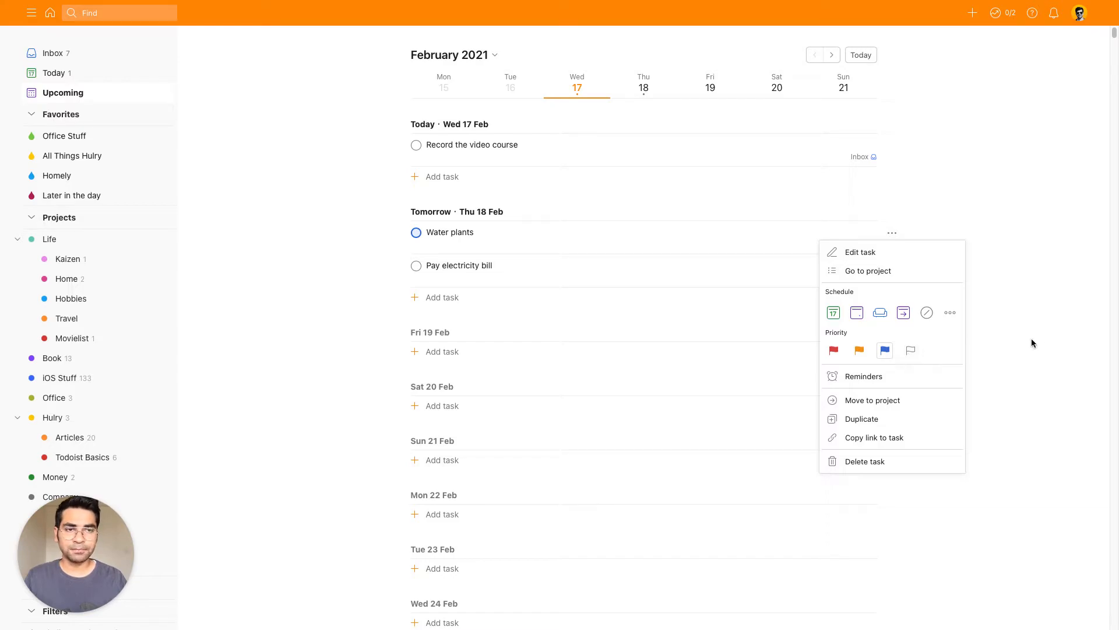
pyautogui.click(1052, 306)
# Add a reminder for "tom at 3pm" to the "Water plants" task and close its options
pyautogui.moveTo(500, 245)
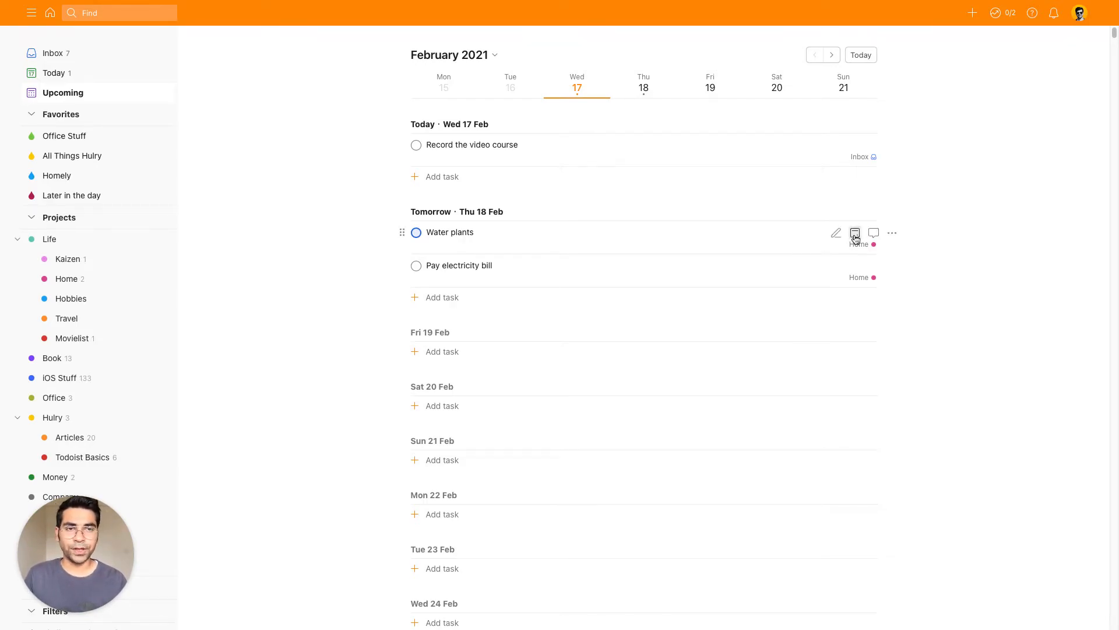
pyautogui.click(892, 233)
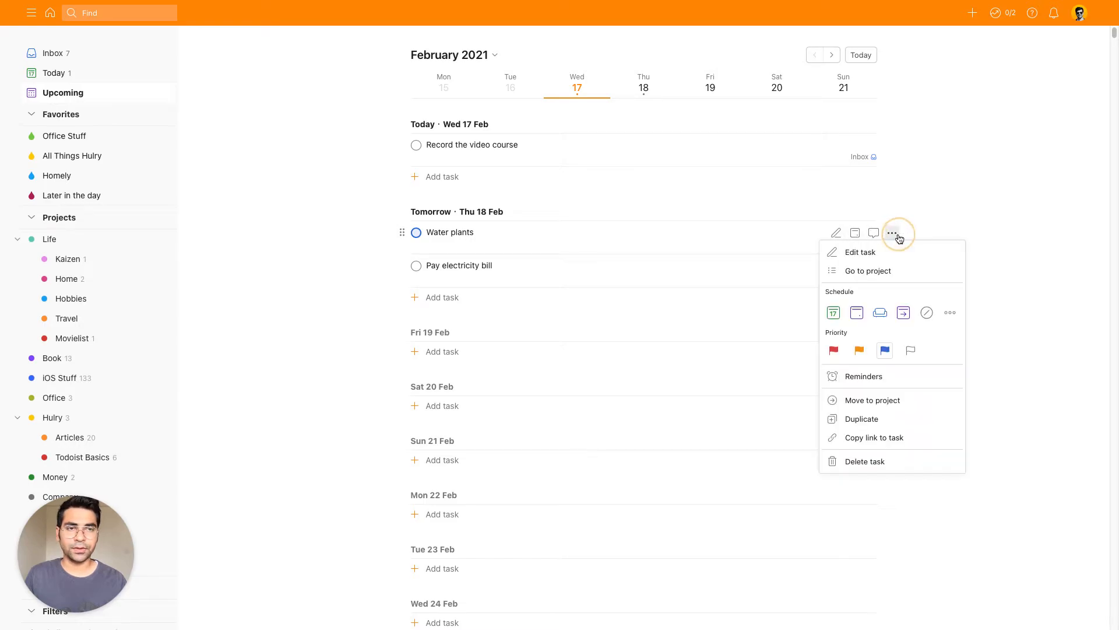
pyautogui.click(886, 386)
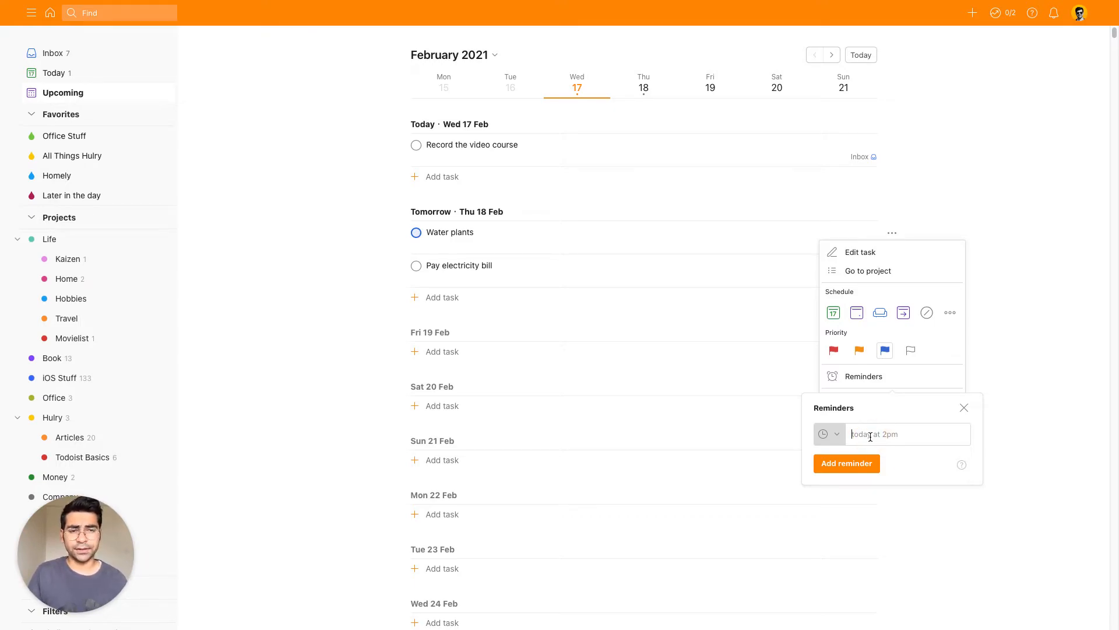
pyautogui.write('tom ')
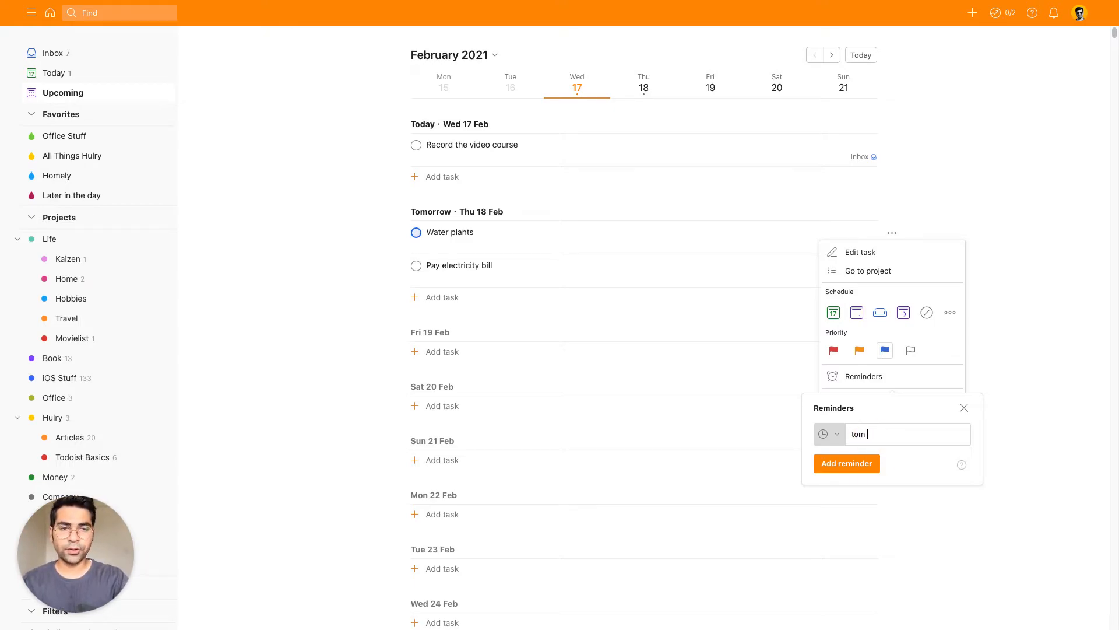
pyautogui.write('at')
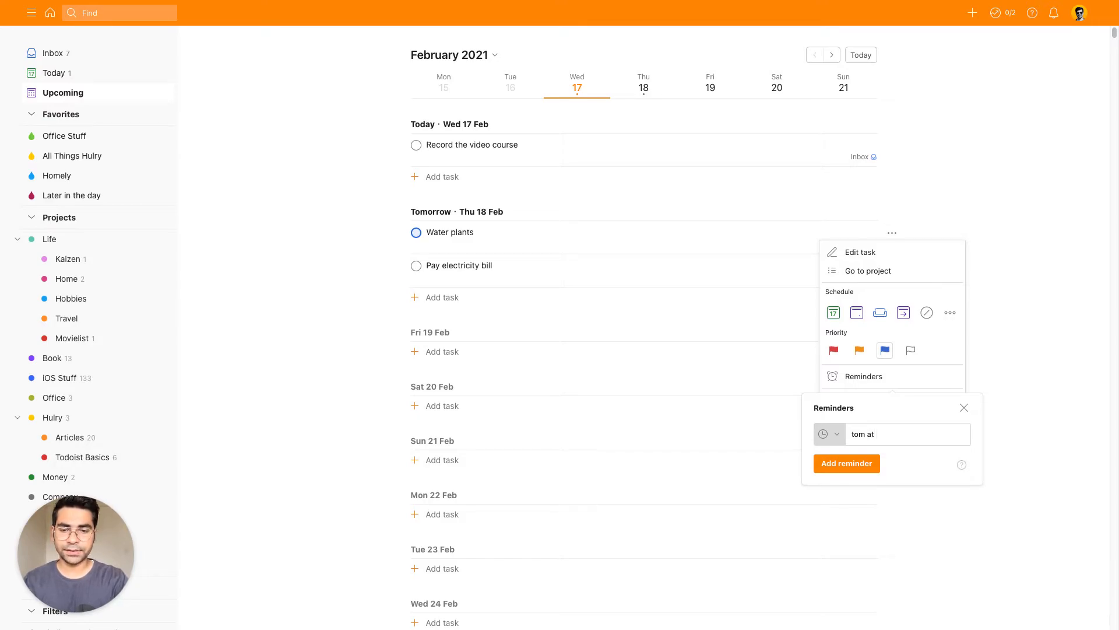
pyautogui.write(' 3pm')
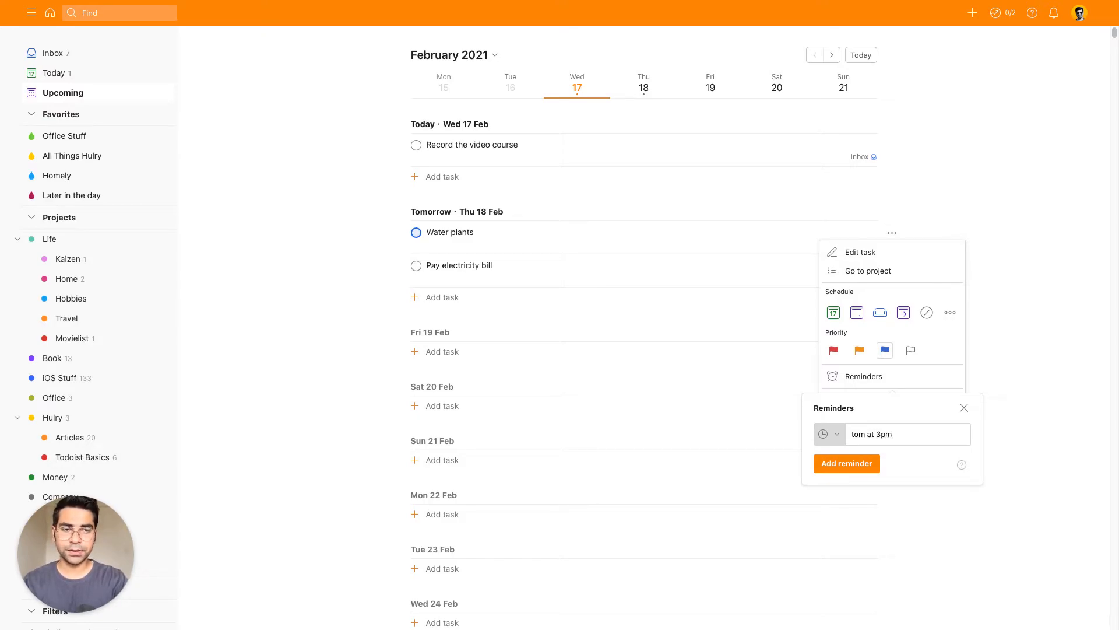
pyautogui.click(861, 470)
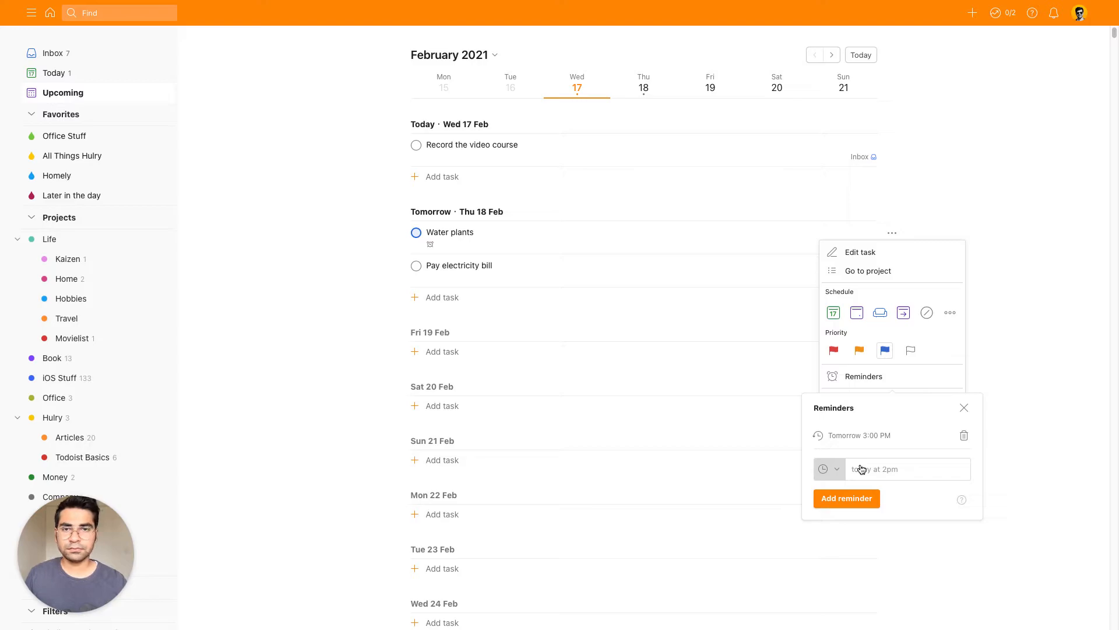
pyautogui.click(1041, 326)
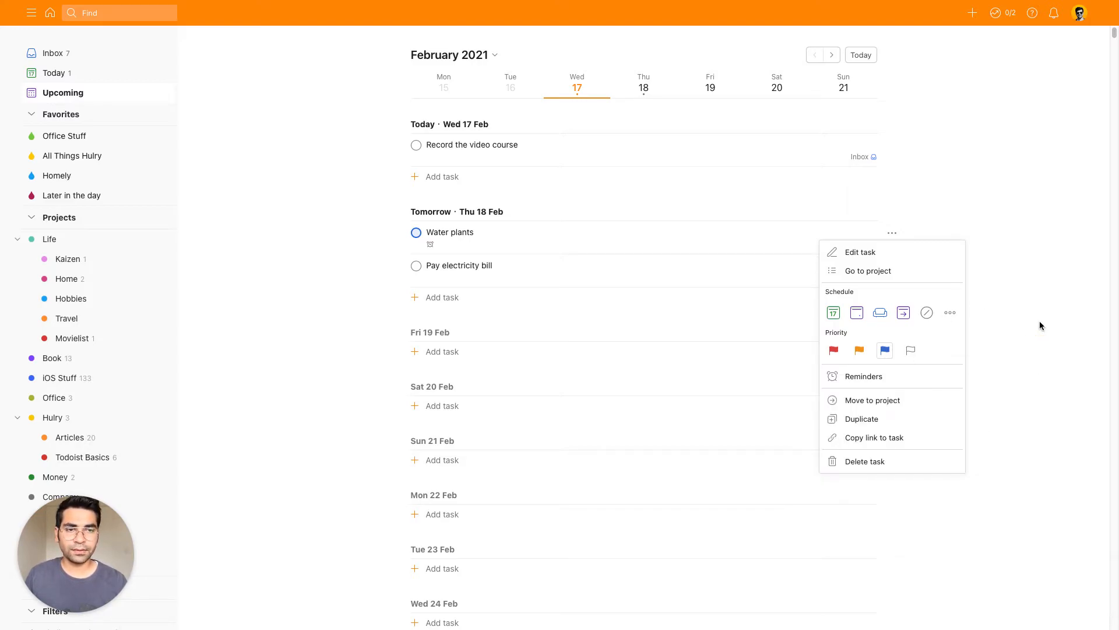
pyautogui.click(1042, 327)
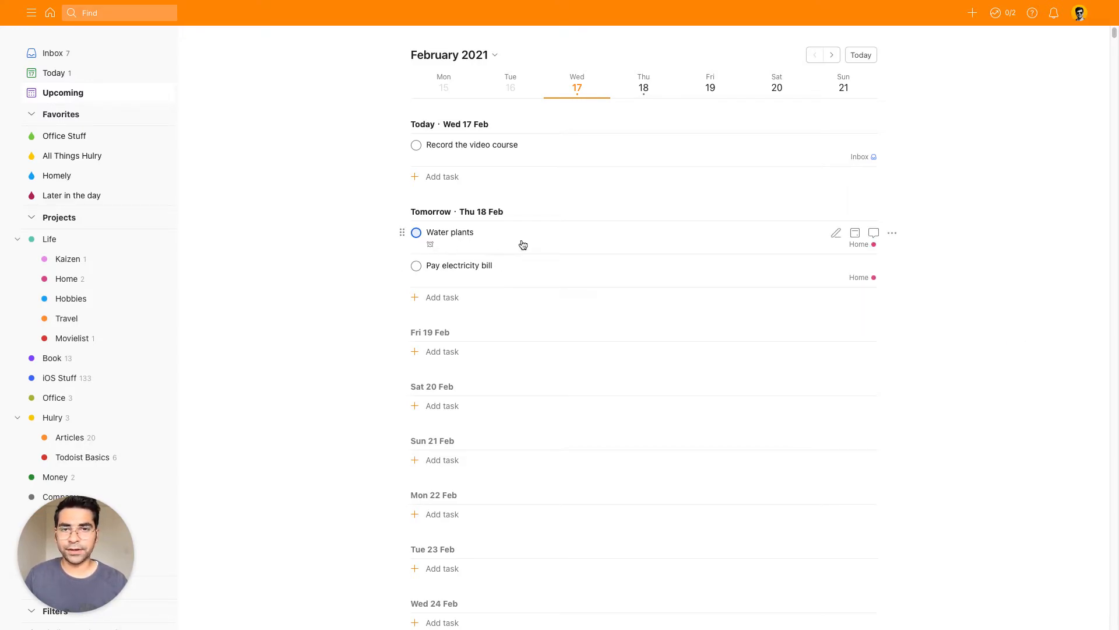
# Check the details of "Water plants", and complete both that task and "Pay electricity bill"
pyautogui.click(671, 225)
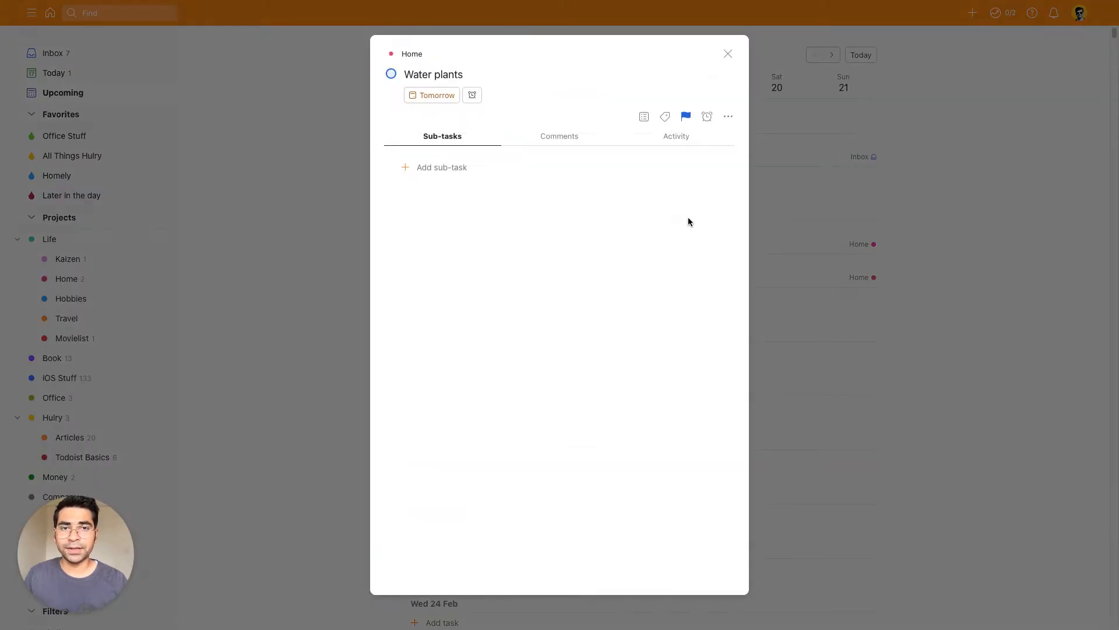
pyautogui.click(729, 54)
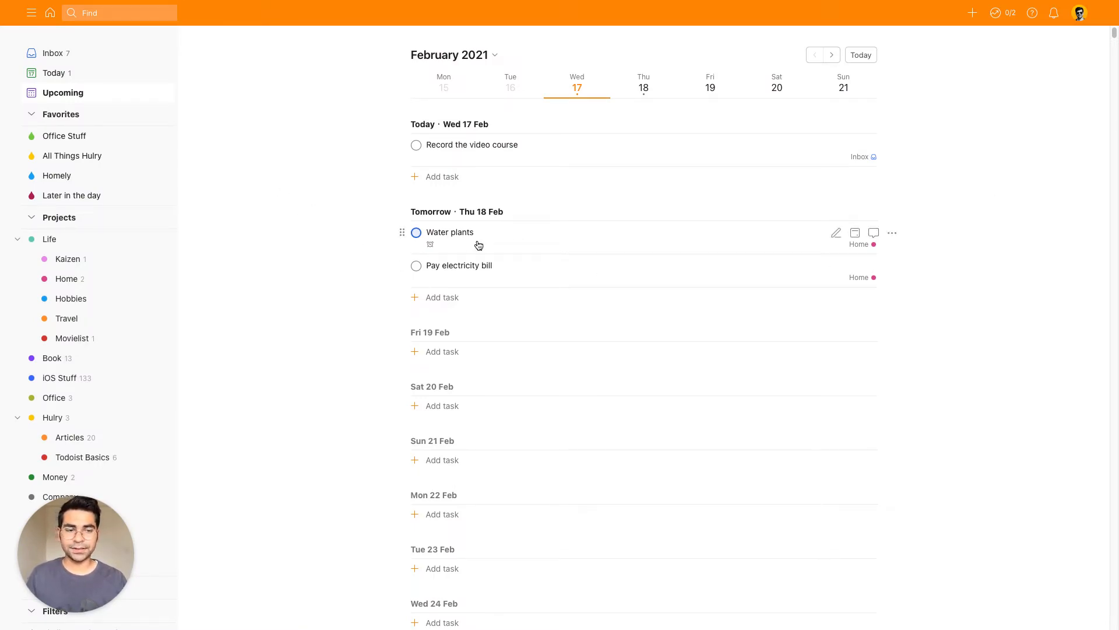
pyautogui.click(416, 233)
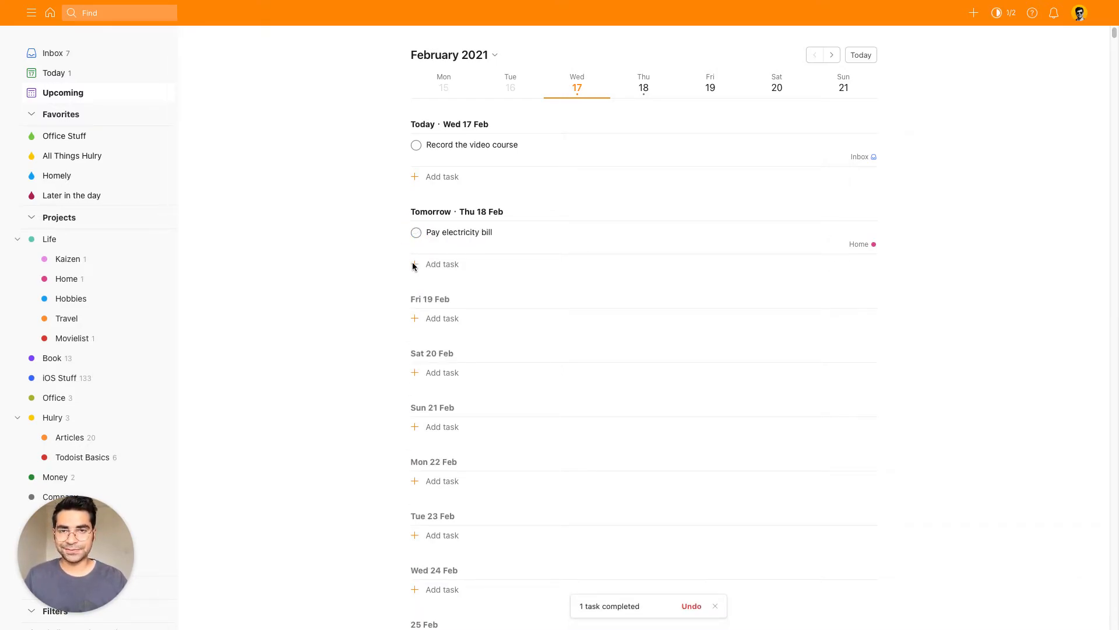
pyautogui.click(416, 232)
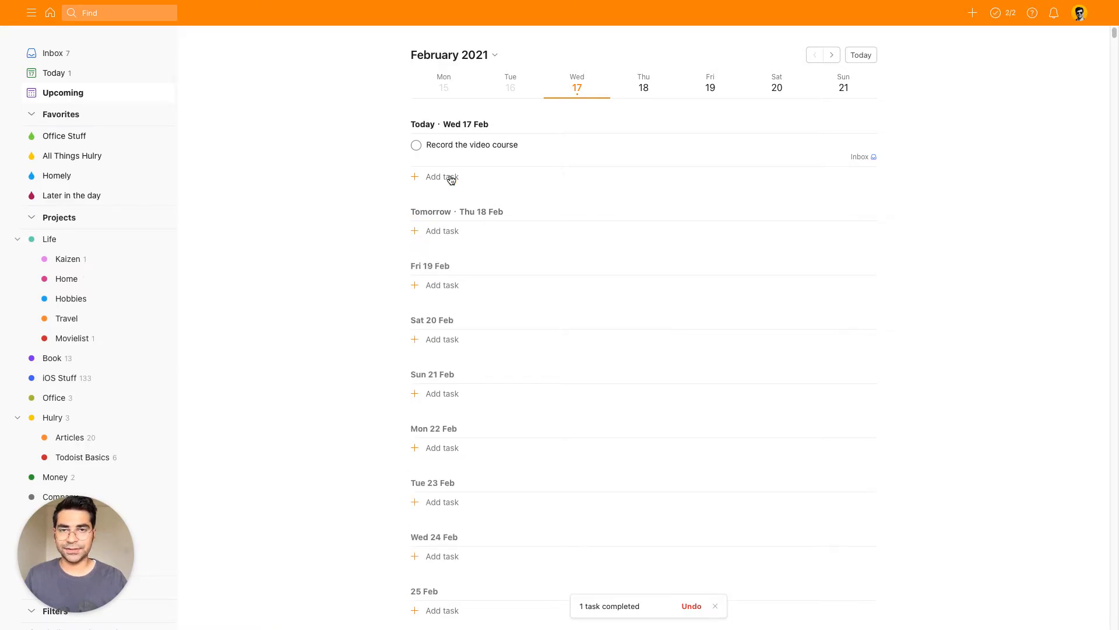
# Complete the "Record the video course" task and open the Today view
pyautogui.click(418, 147)
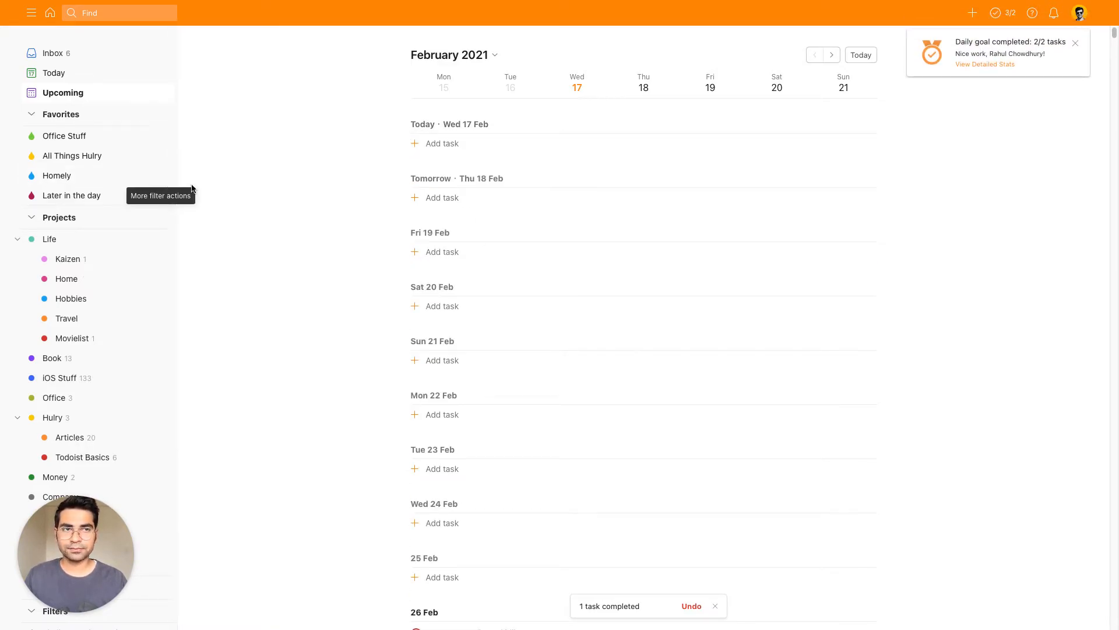
pyautogui.click(81, 76)
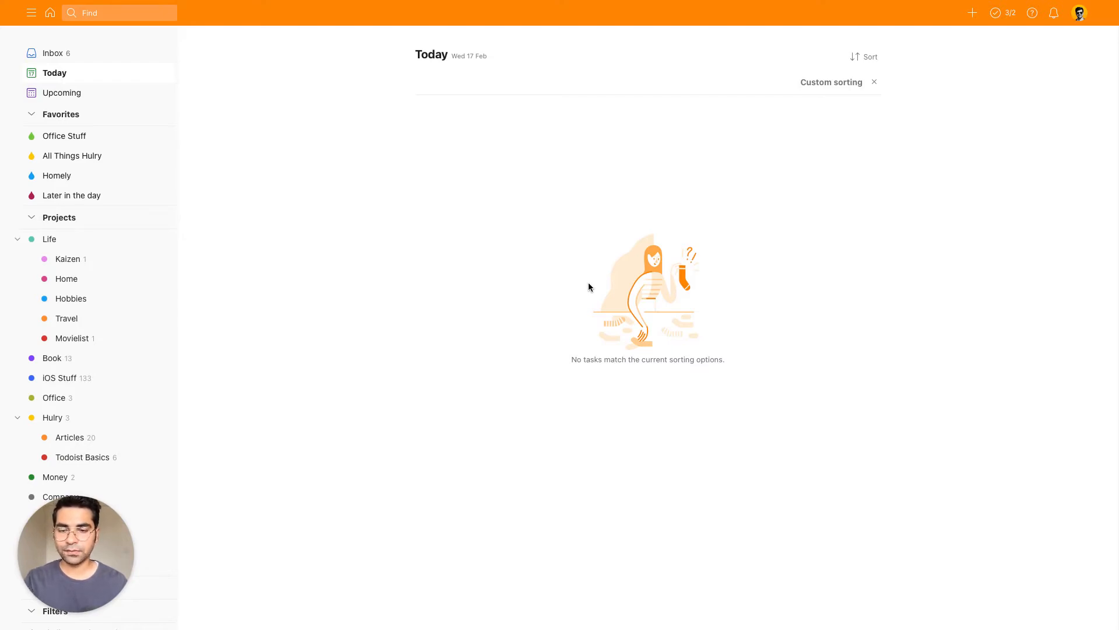
# Quick-add the task "Schedule meeting" to the Office project with priority "!!1" and due date "tod"
pyautogui.press('q')
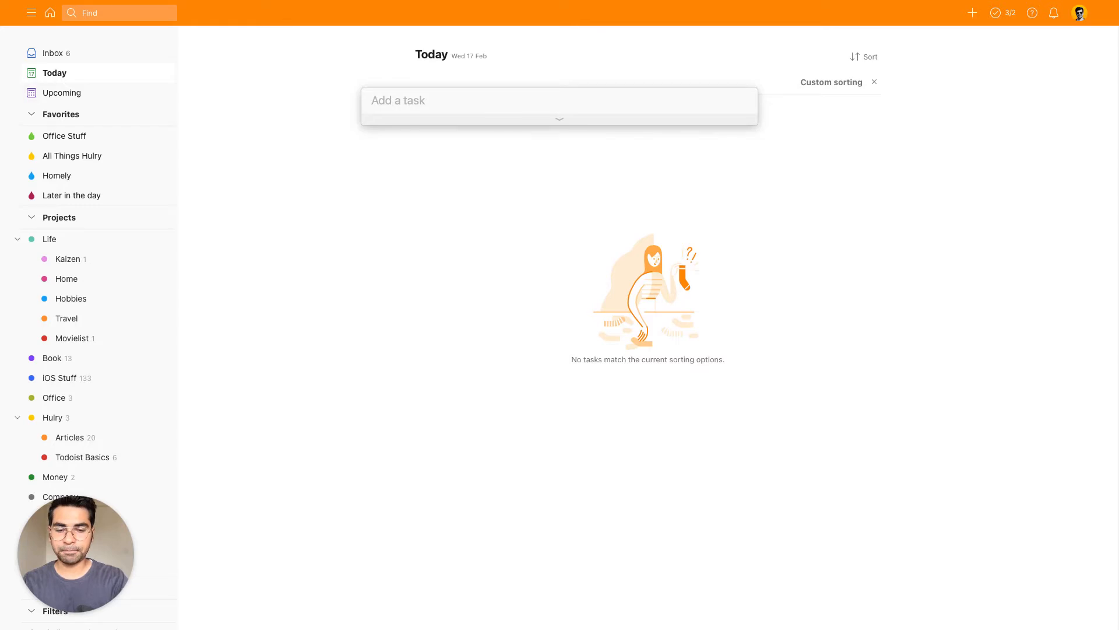
pyautogui.write('Schedule meeting')
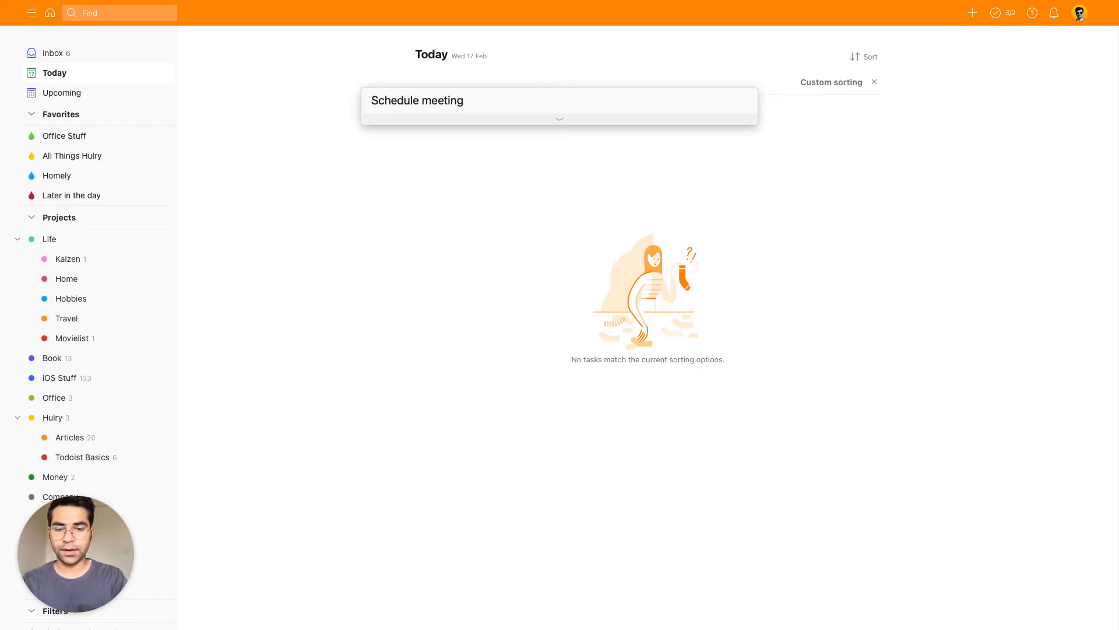
pyautogui.write(' #')
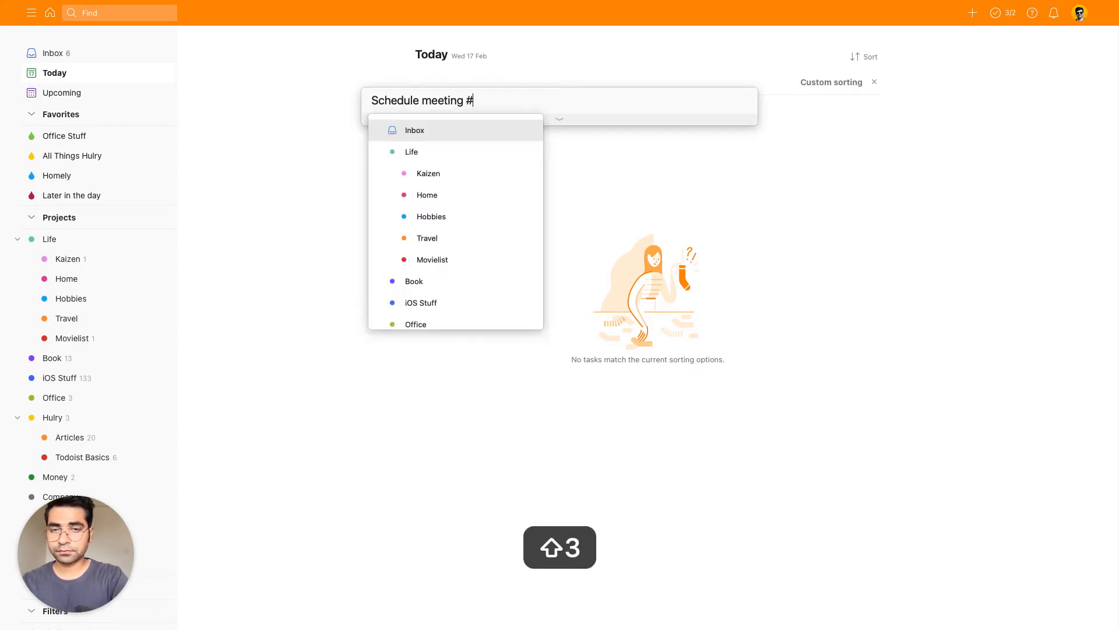
pyautogui.write('o')
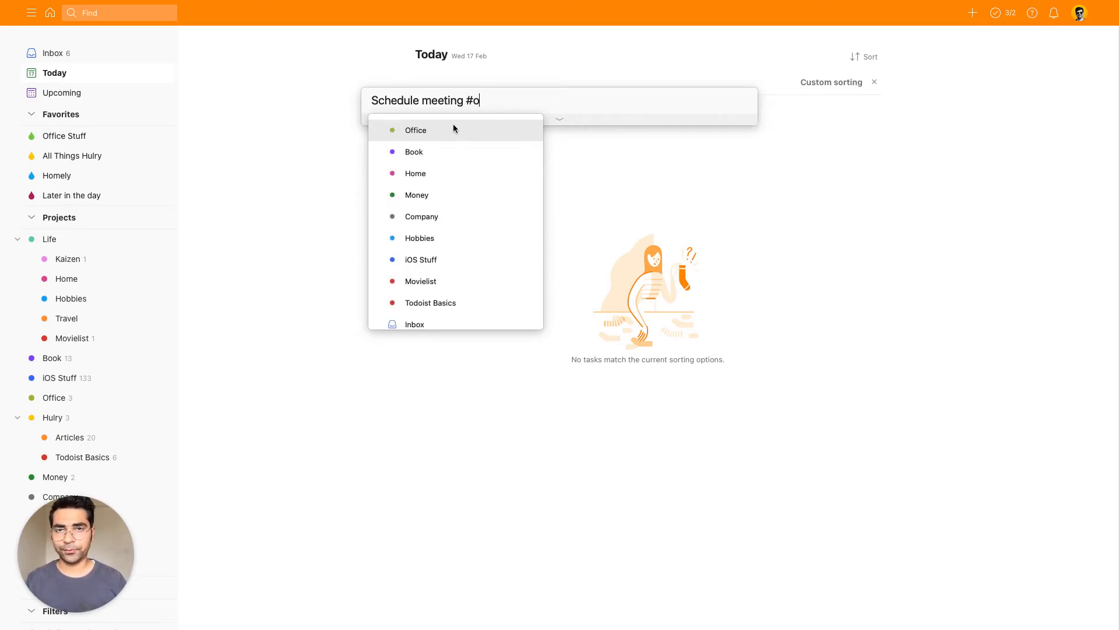
pyautogui.press('Return')
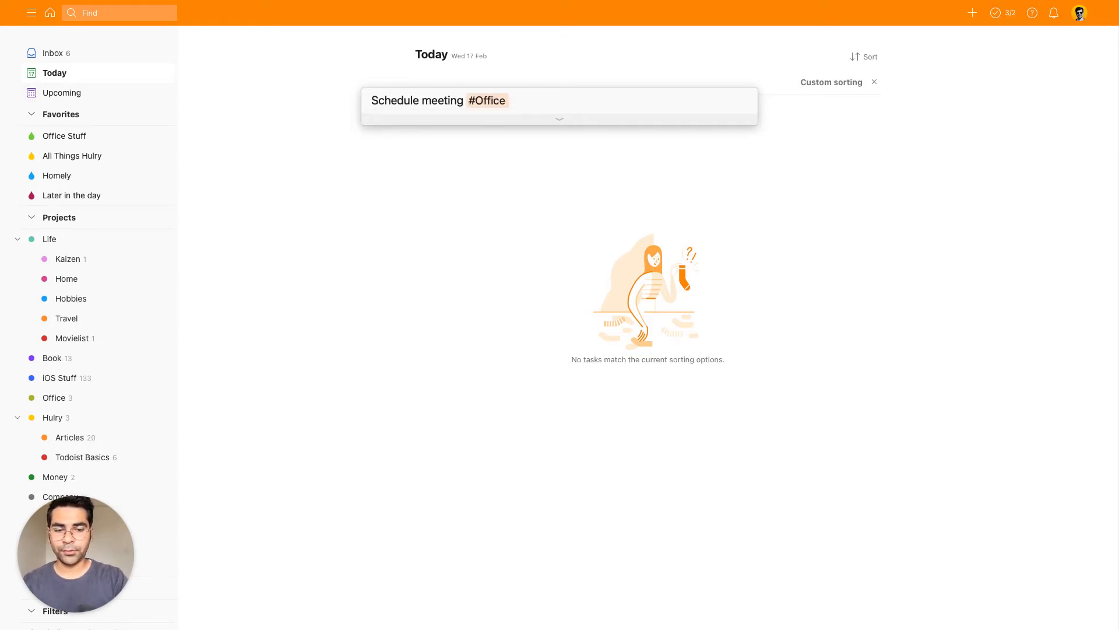
pyautogui.write('!!1')
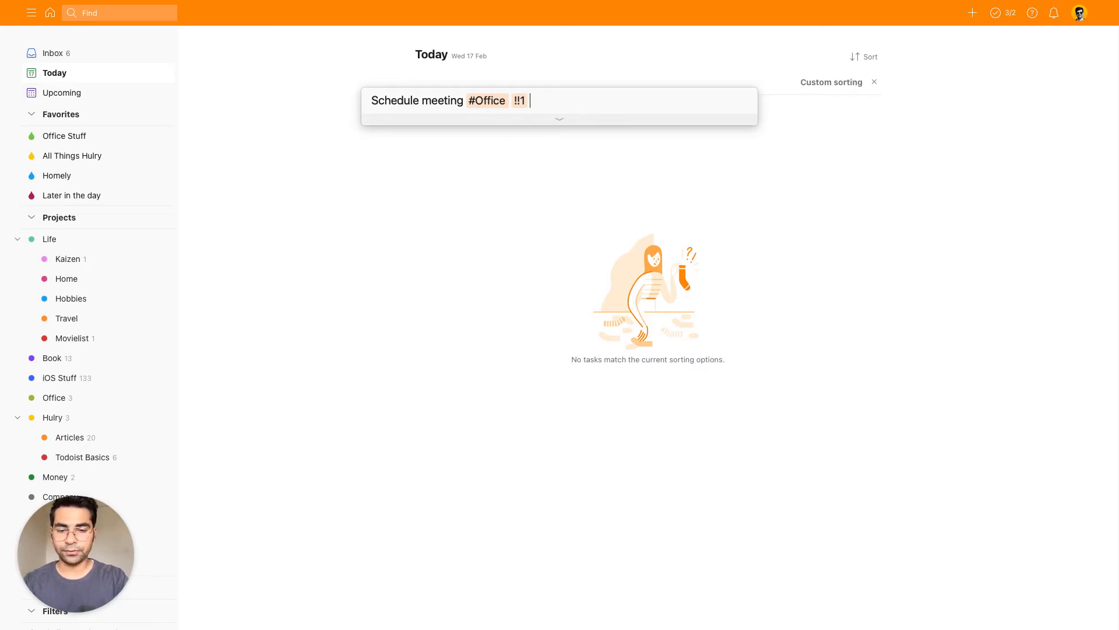
pyautogui.write('tod')
pyautogui.press('Return')
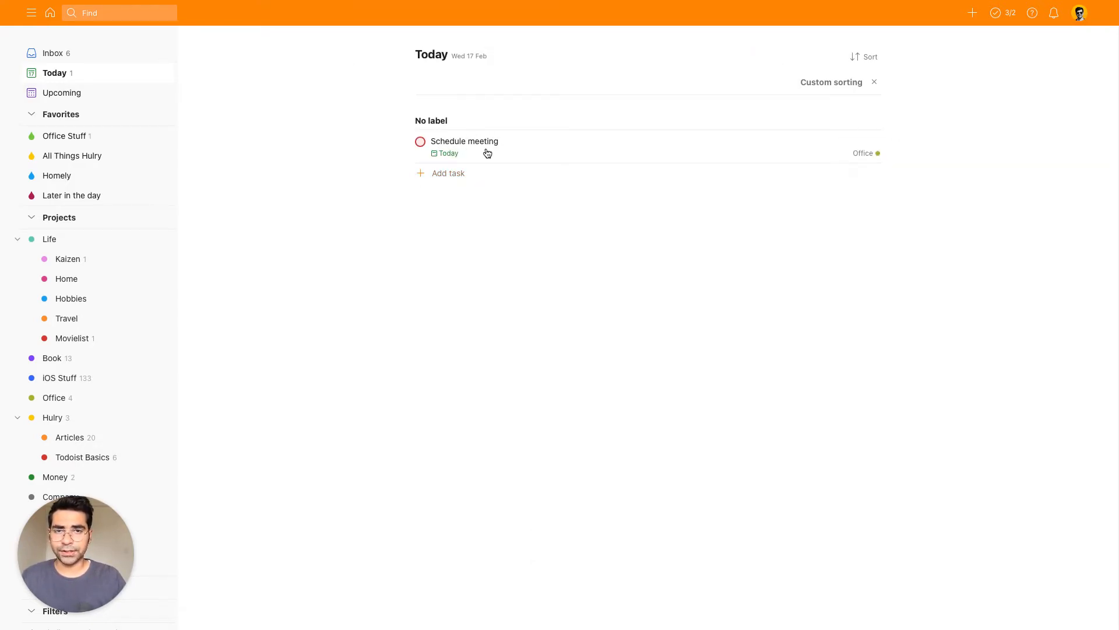
pyautogui.moveTo(864, 165)
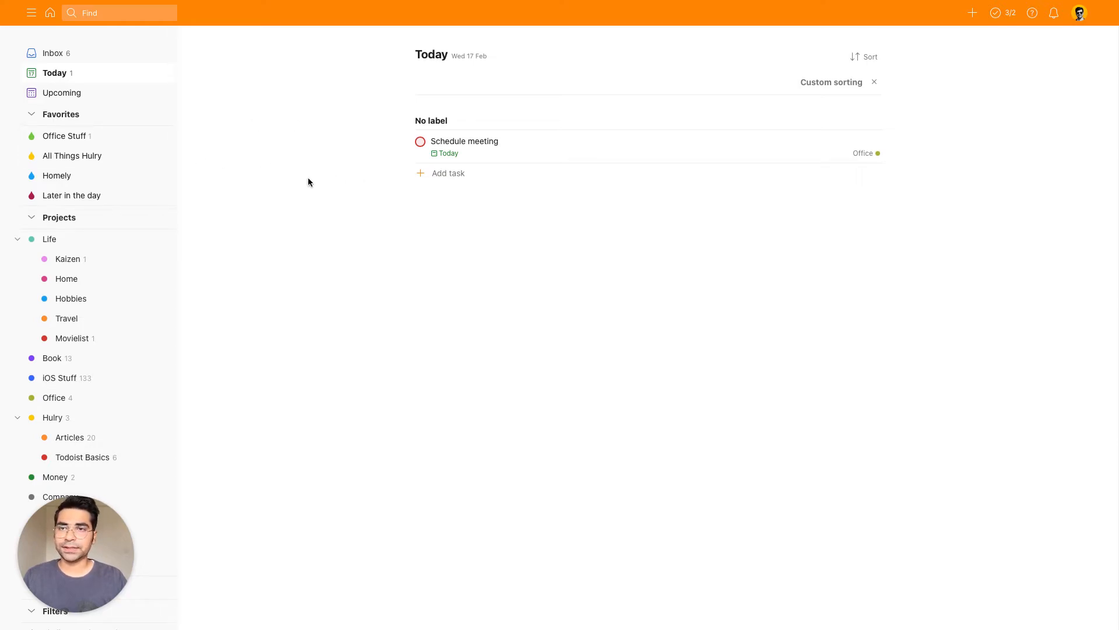
# Look through the favorite filters All Things Hulry, Homely, Later in the day and Office Stuff
pyautogui.click(67, 158)
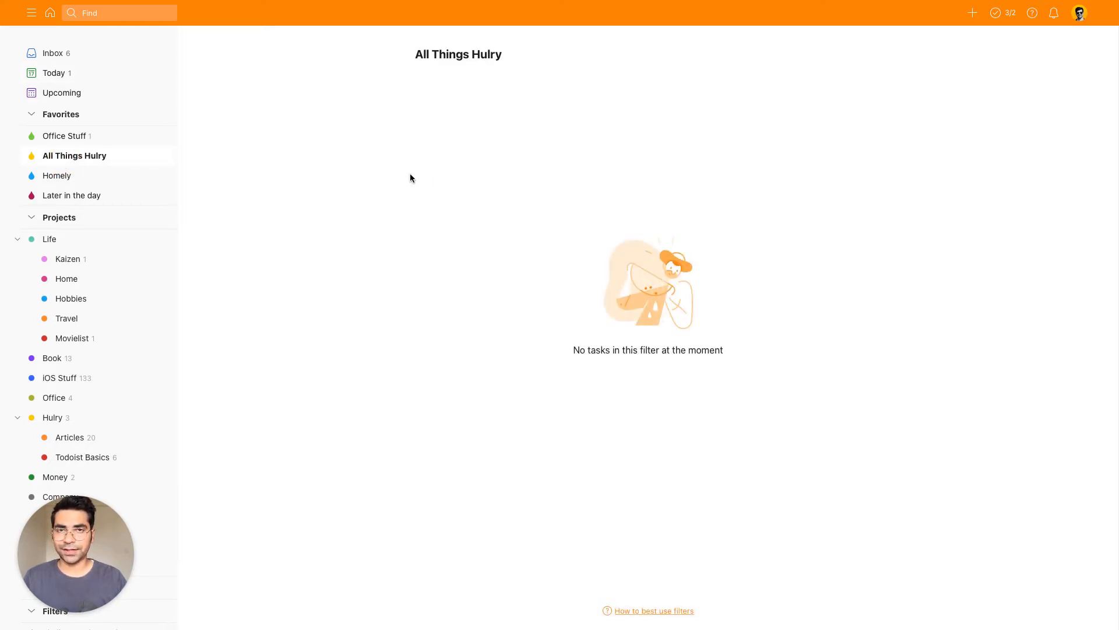
pyautogui.click(89, 179)
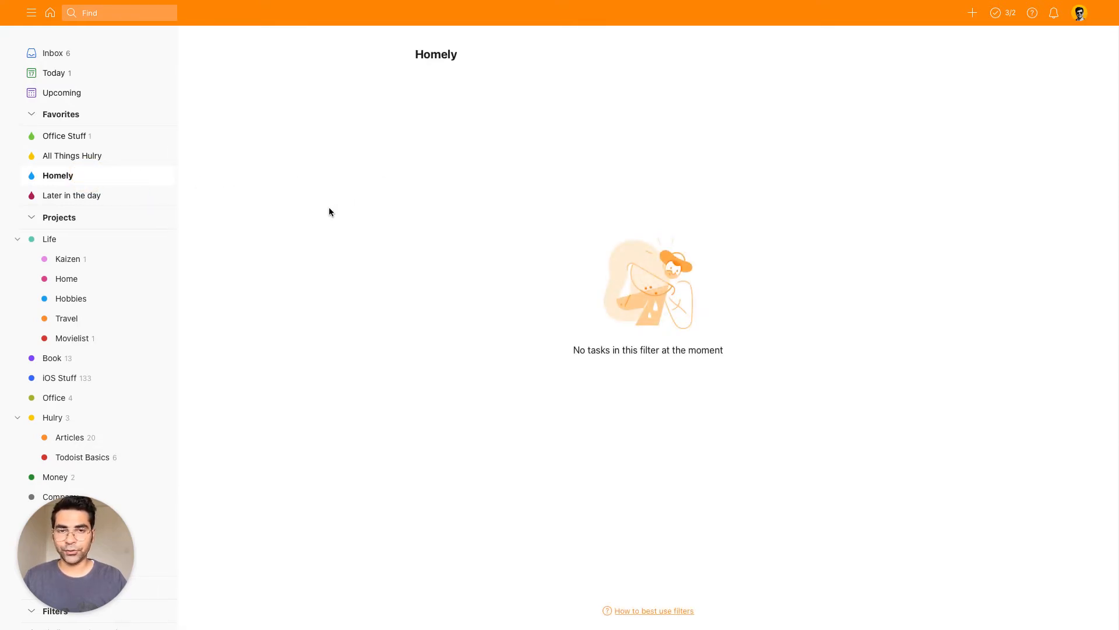
pyautogui.click(115, 200)
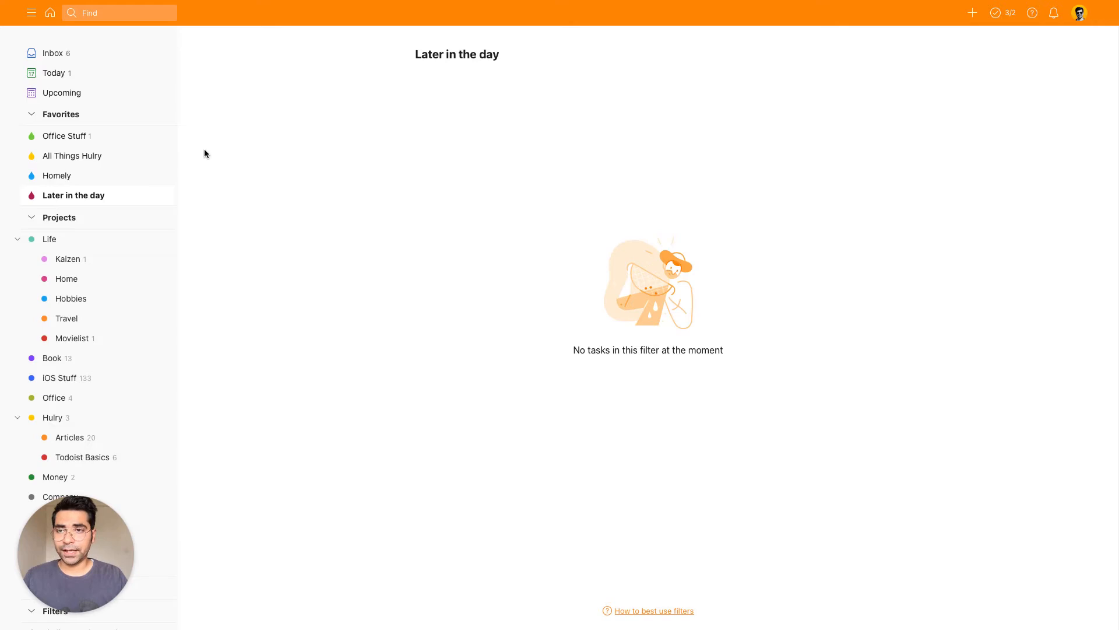
pyautogui.click(65, 142)
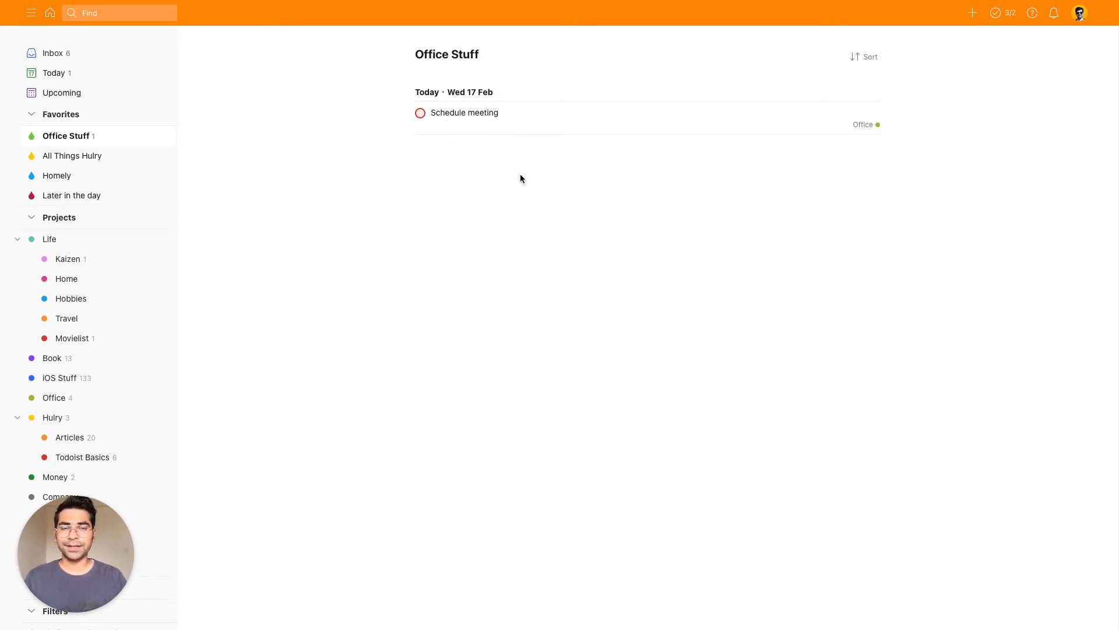
# Create a new filter named "Office Work" with the query "(today) & #office"
pyautogui.scroll(-5, 140, 289)
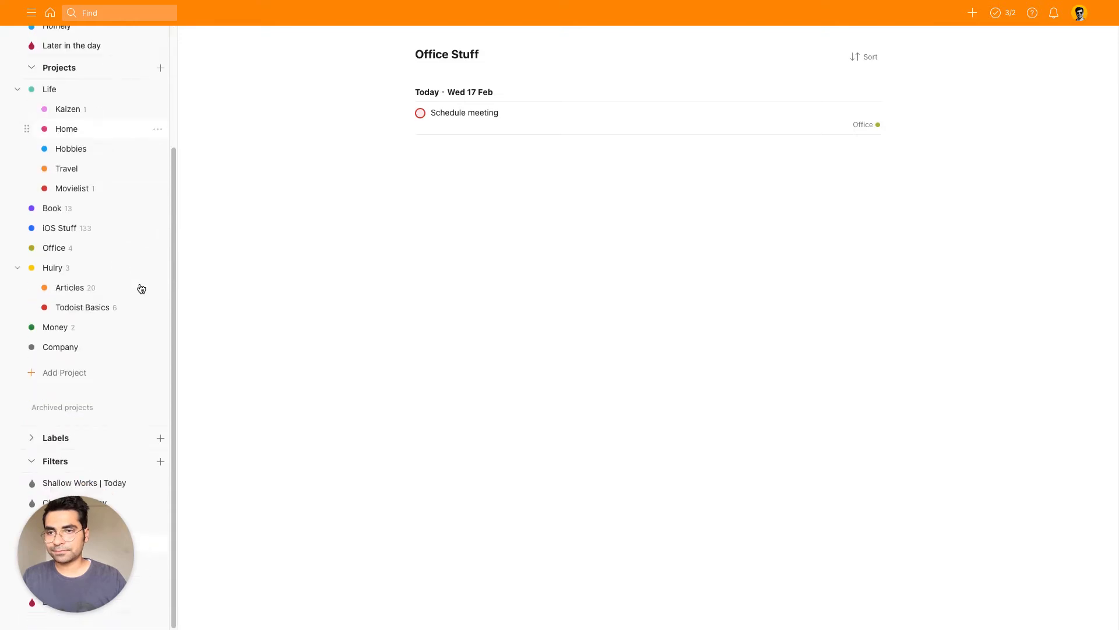
pyautogui.click(160, 463)
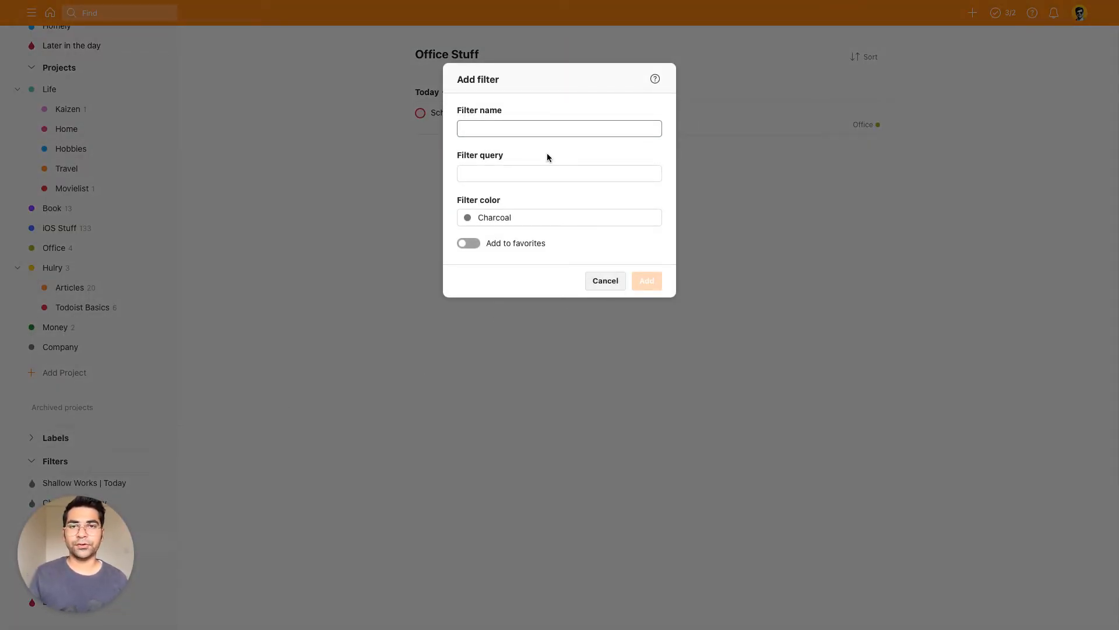
pyautogui.write('O')
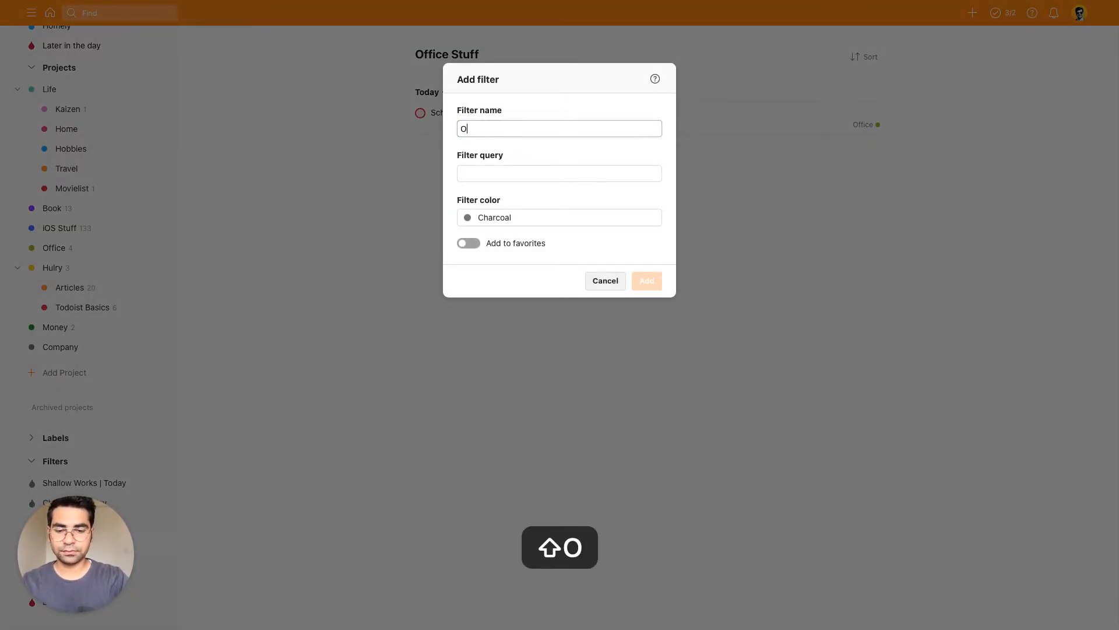
pyautogui.write('ffice Work')
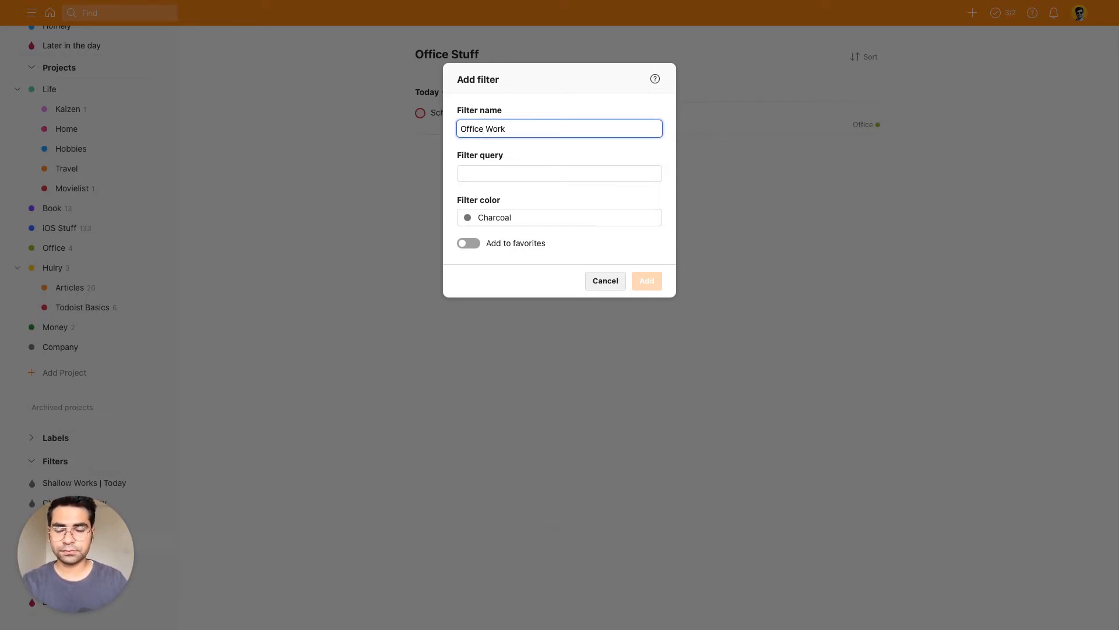
pyautogui.click(534, 179)
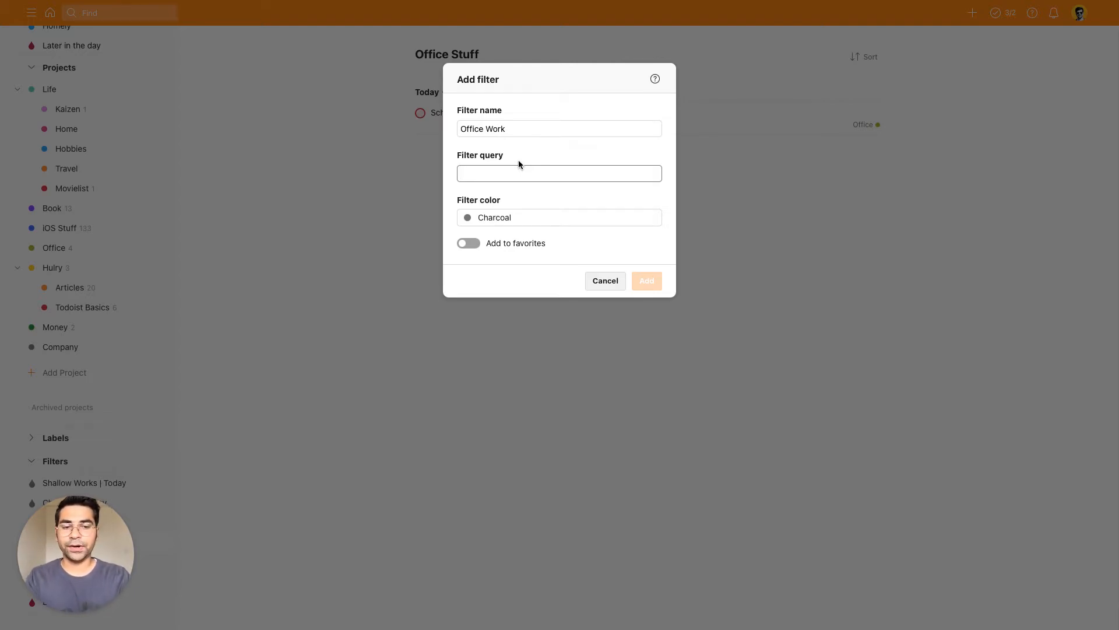
pyautogui.write('(today')
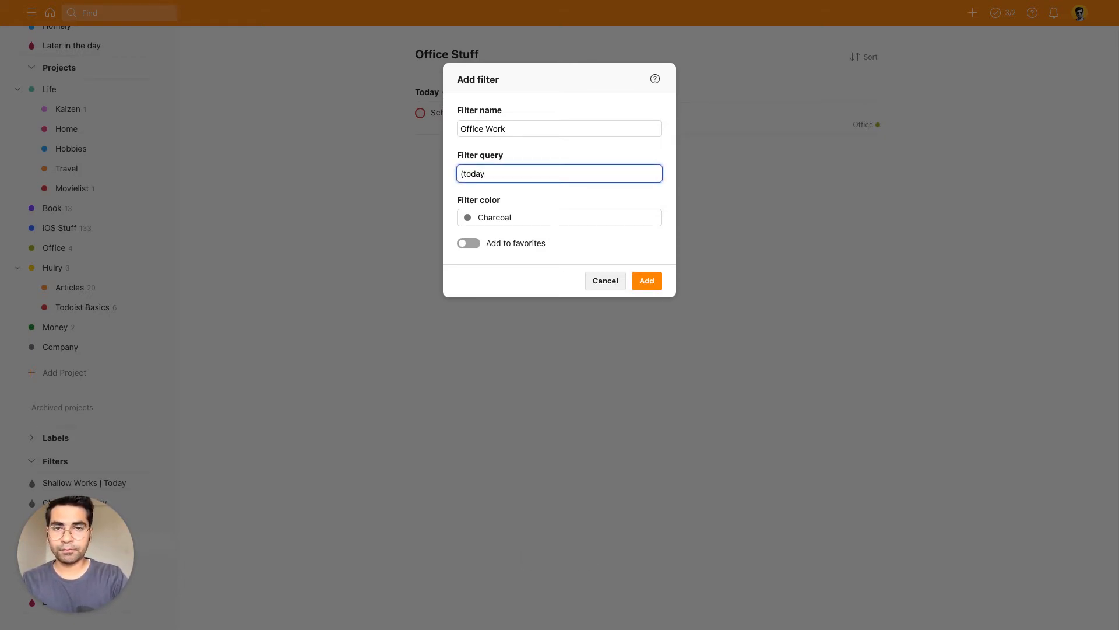
pyautogui.write(') & ')
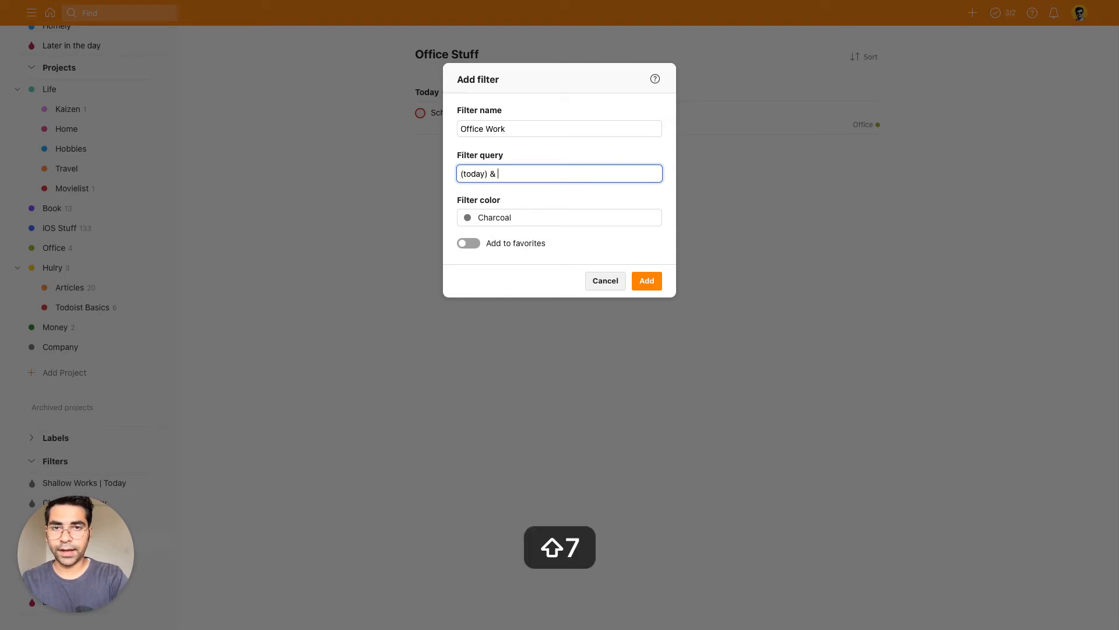
pyautogui.write('#of')
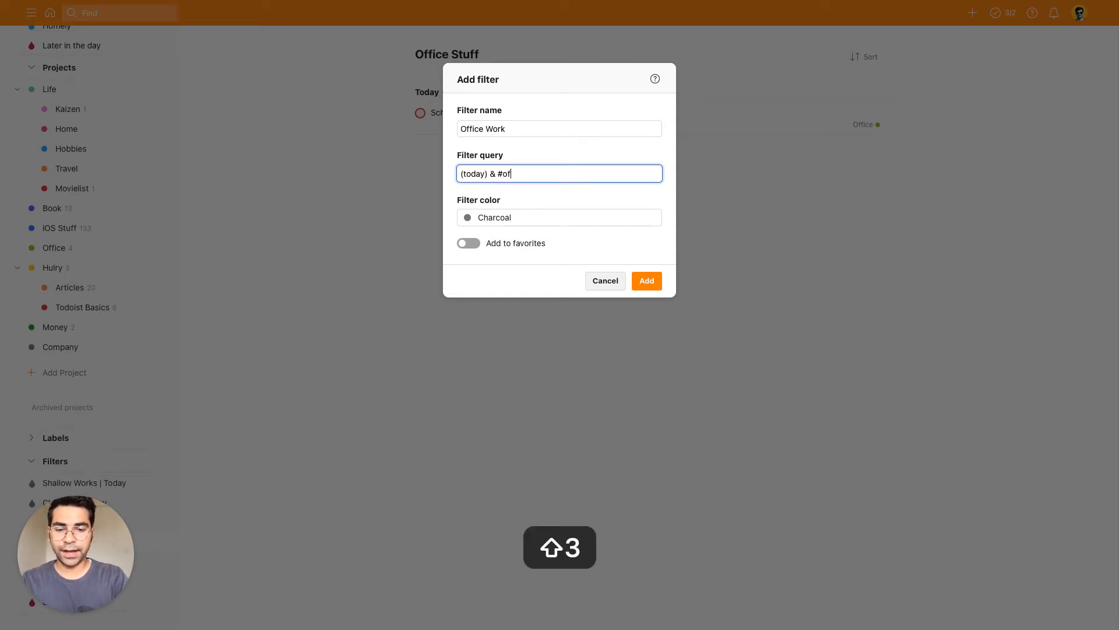
pyautogui.write('fice')
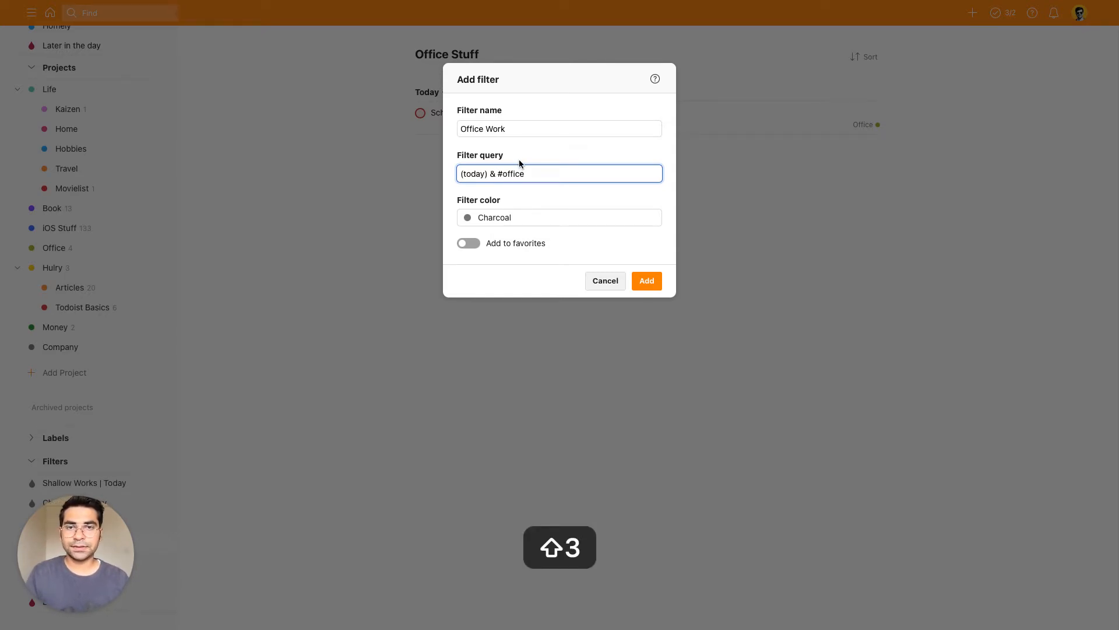
pyautogui.click(657, 281)
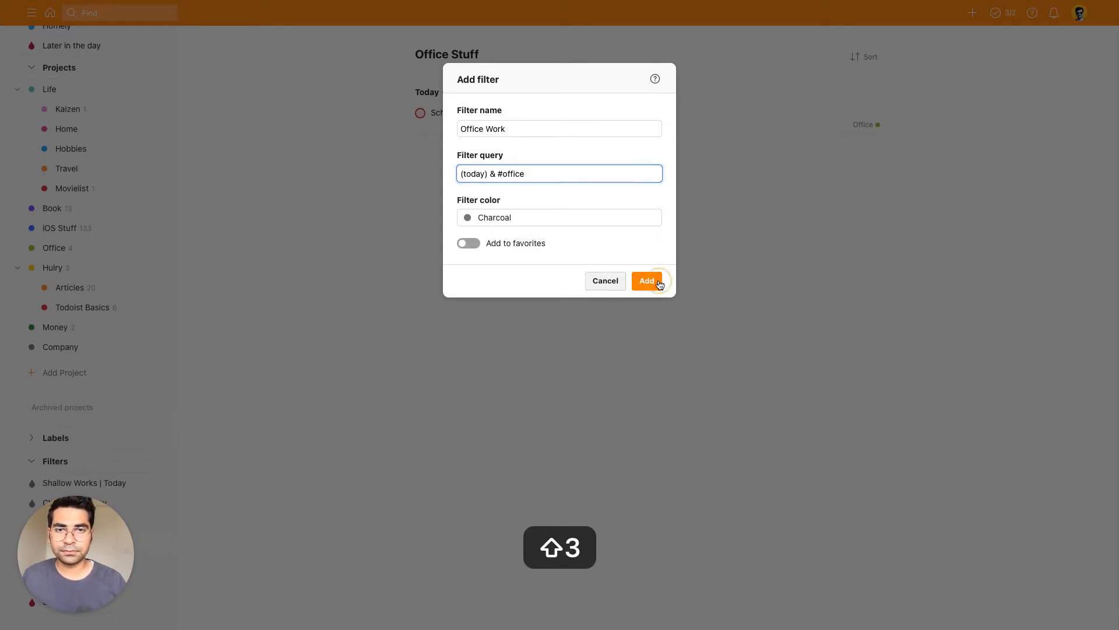
pyautogui.scroll(-1, 132, 314)
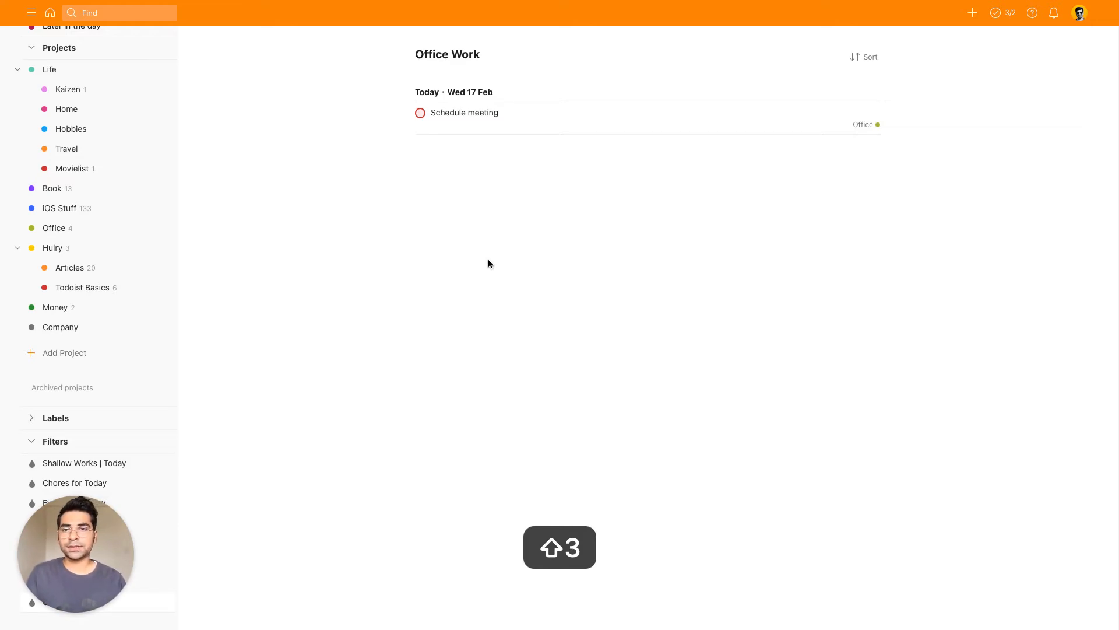
# Check the All Things Hulry filter and return to the Today view
pyautogui.scroll(3, 53, 237)
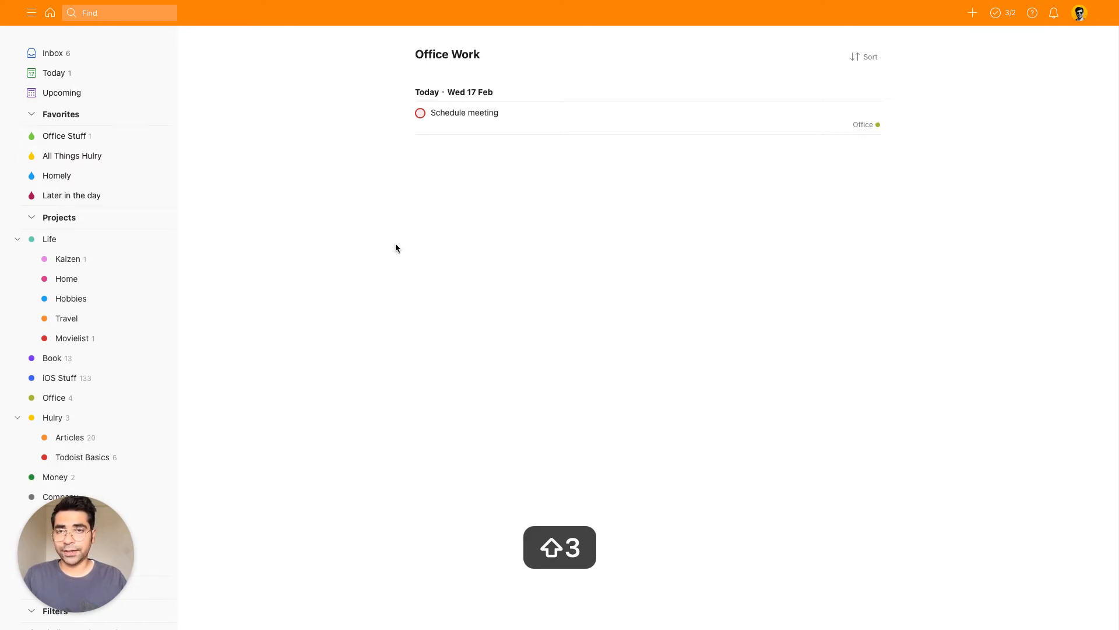
pyautogui.click(83, 160)
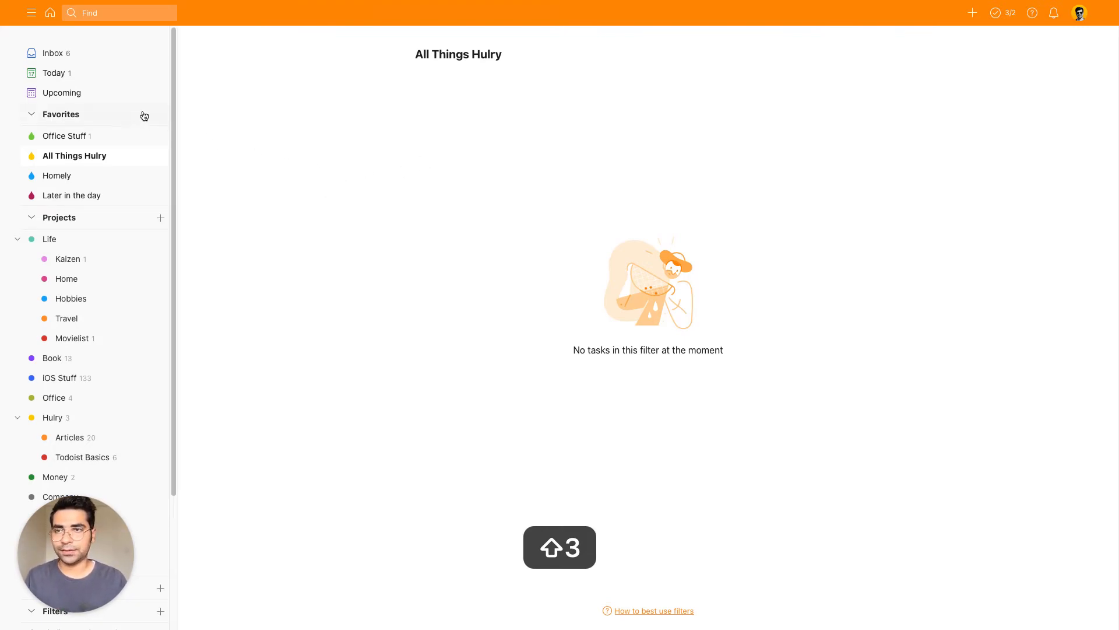
pyautogui.click(80, 77)
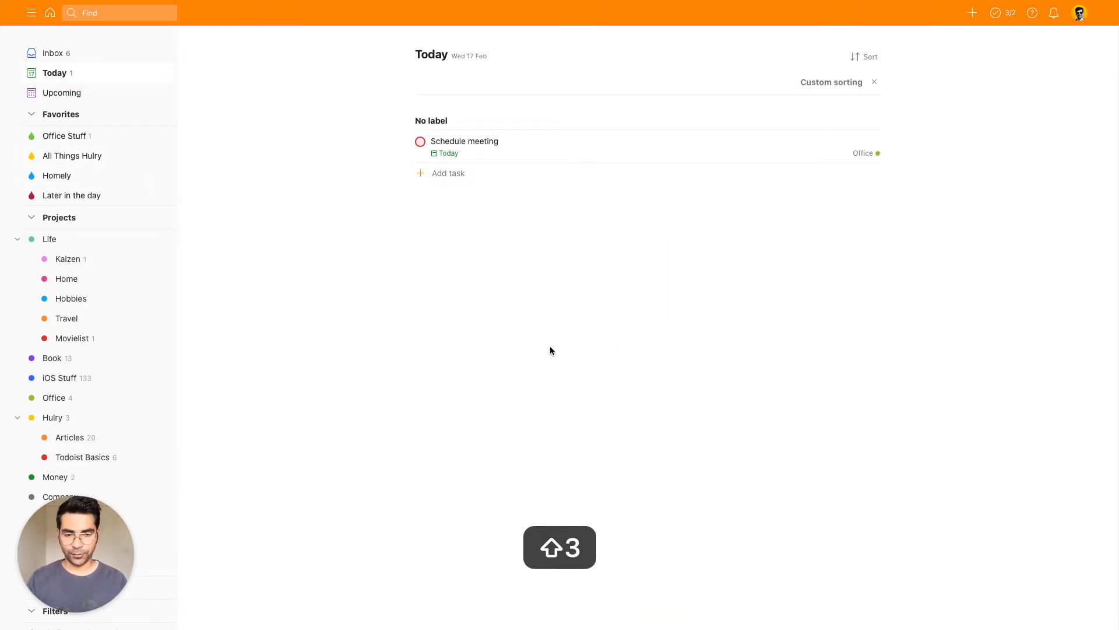
# Quick-add the task "Write a new blog post" to the Hulry project with priority "!!2" and due date "fri"
pyautogui.press('q')
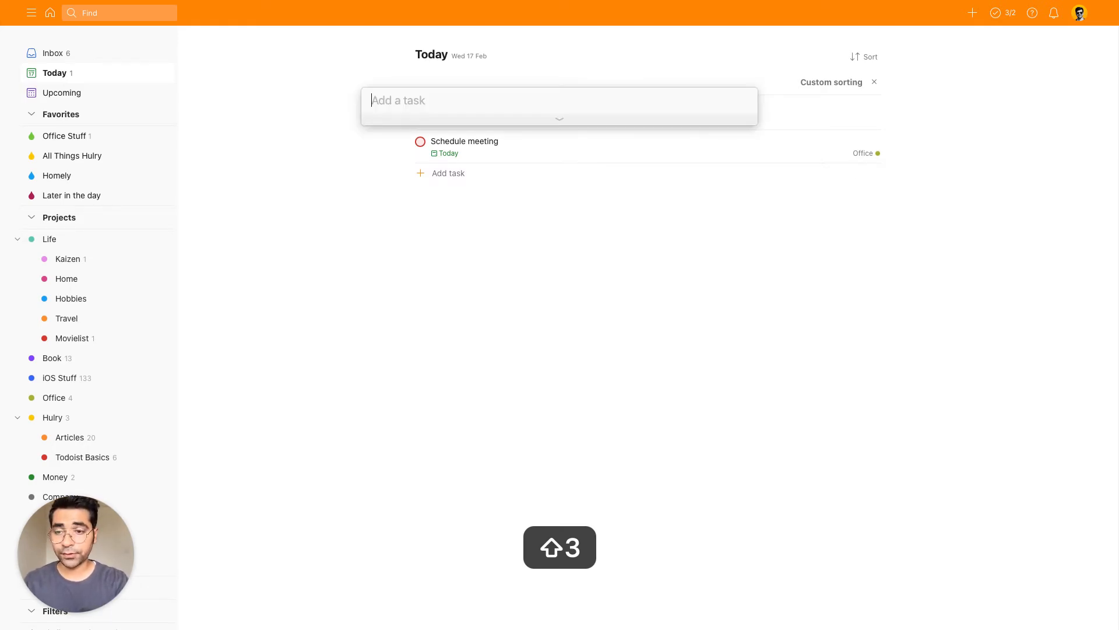
pyautogui.write('Write a new blog post')
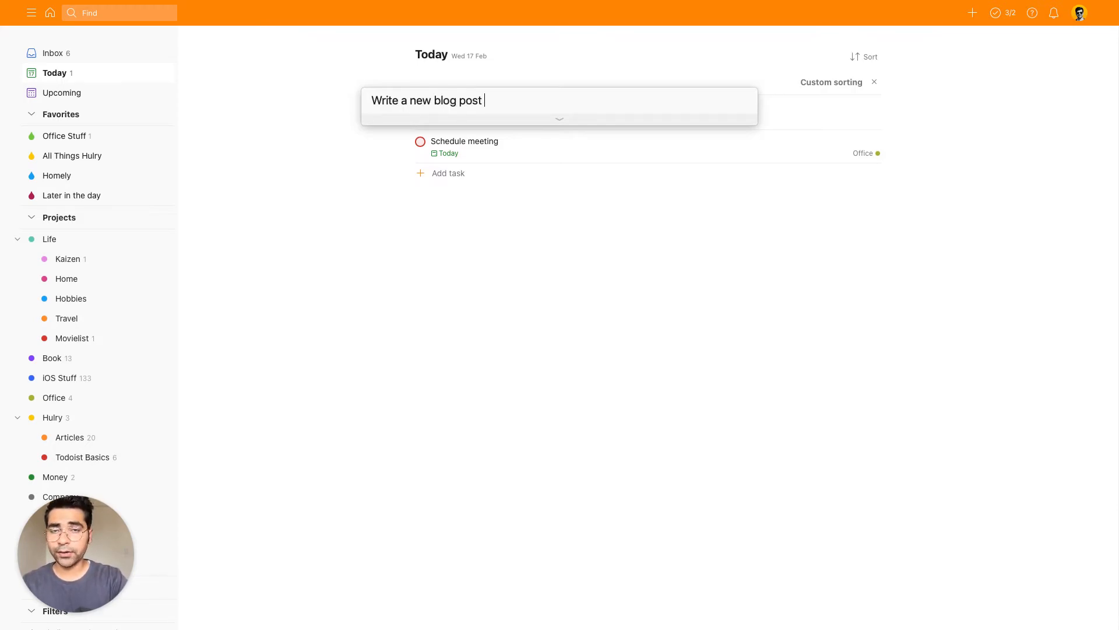
pyautogui.write(' #hul')
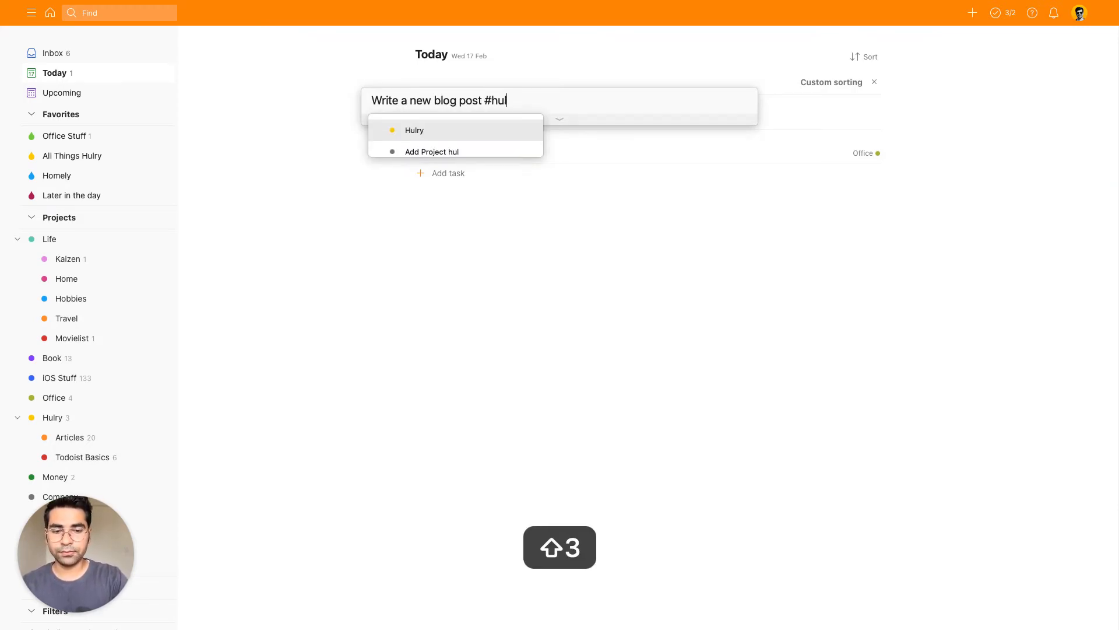
pyautogui.press('Return')
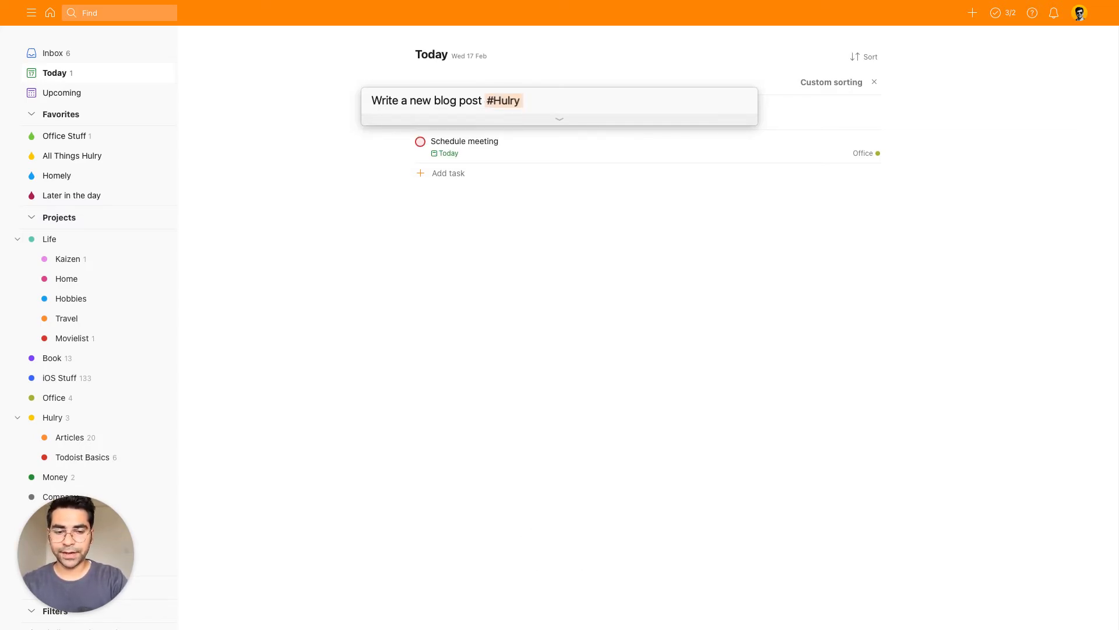
pyautogui.write('!!2')
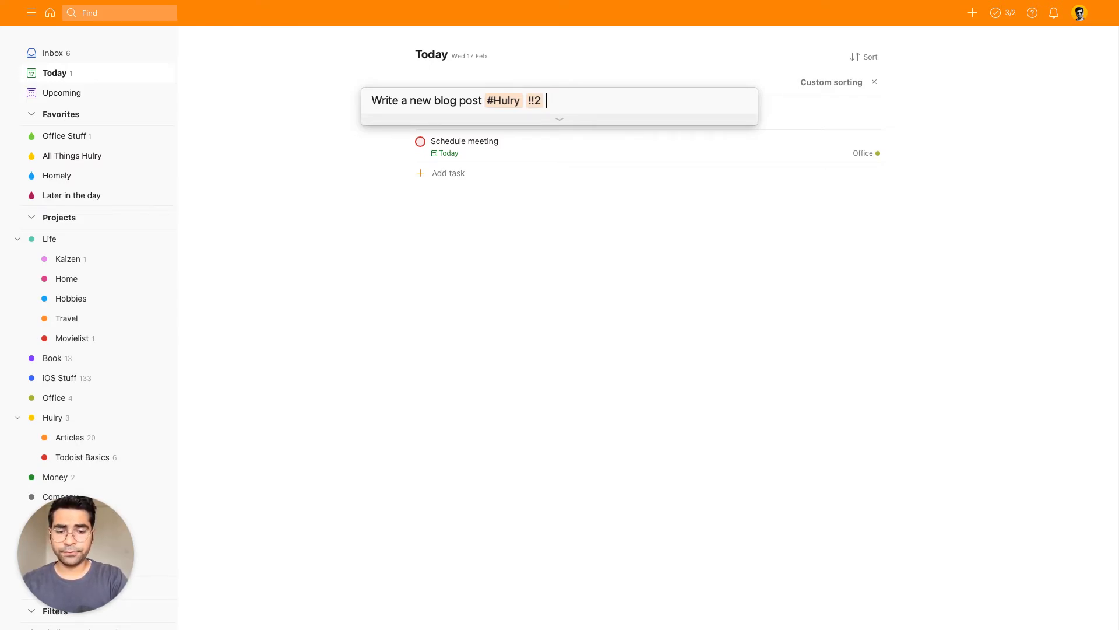
pyautogui.write('fri')
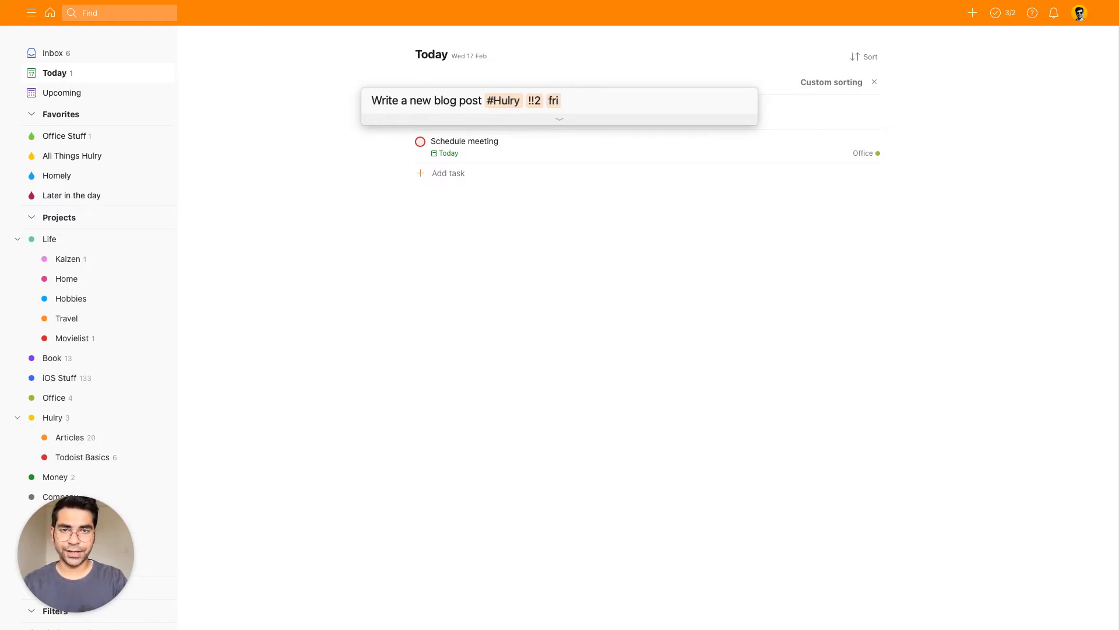
pyautogui.press('Return')
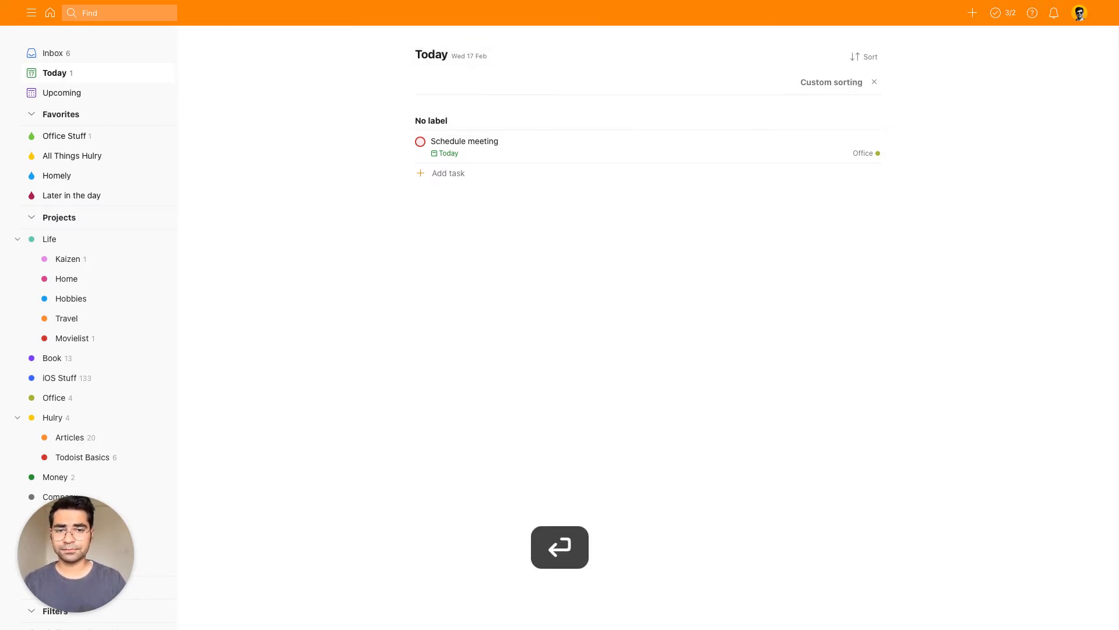
# Check the All Things Hulry filter and reschedule the task "Write a new blog post" to today from the Upcoming view
pyautogui.click(93, 165)
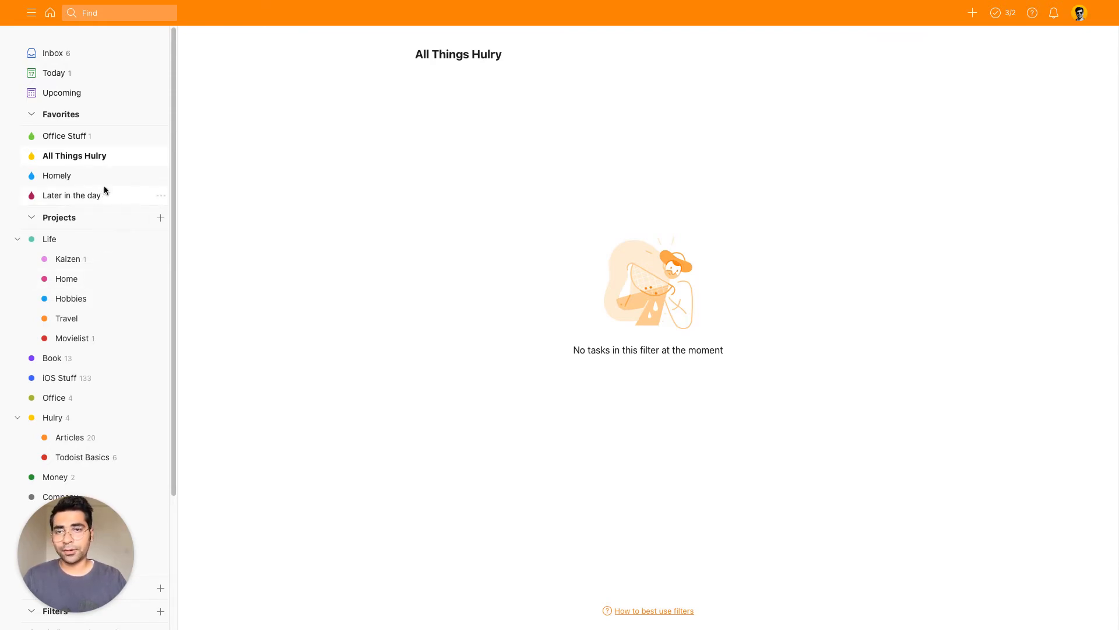
pyautogui.scroll(-3, 102, 266)
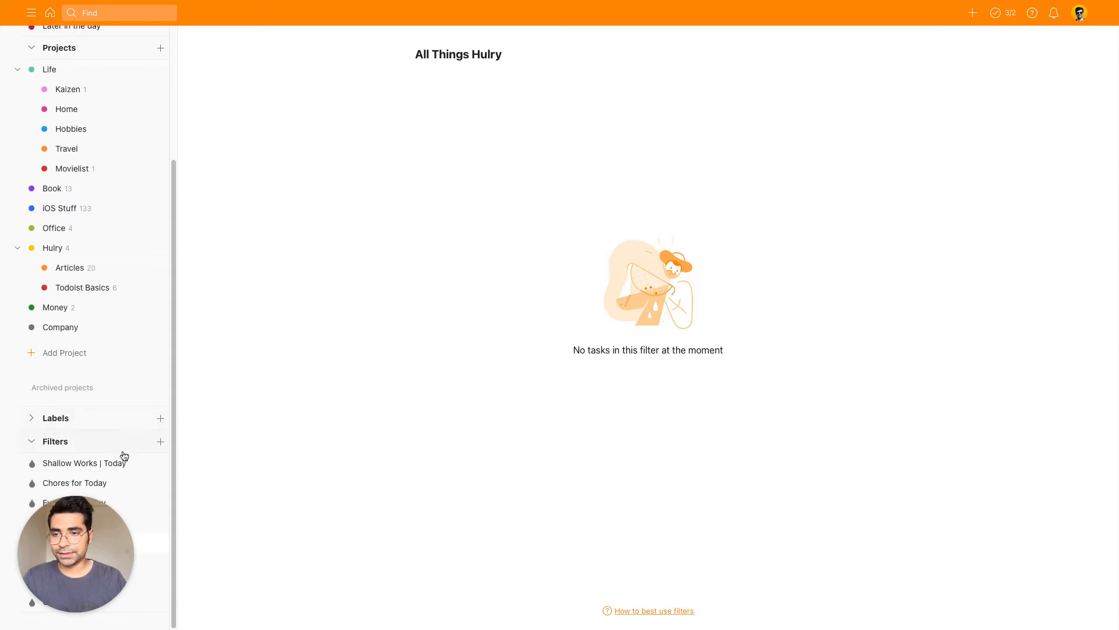
pyautogui.scroll(3, 118, 347)
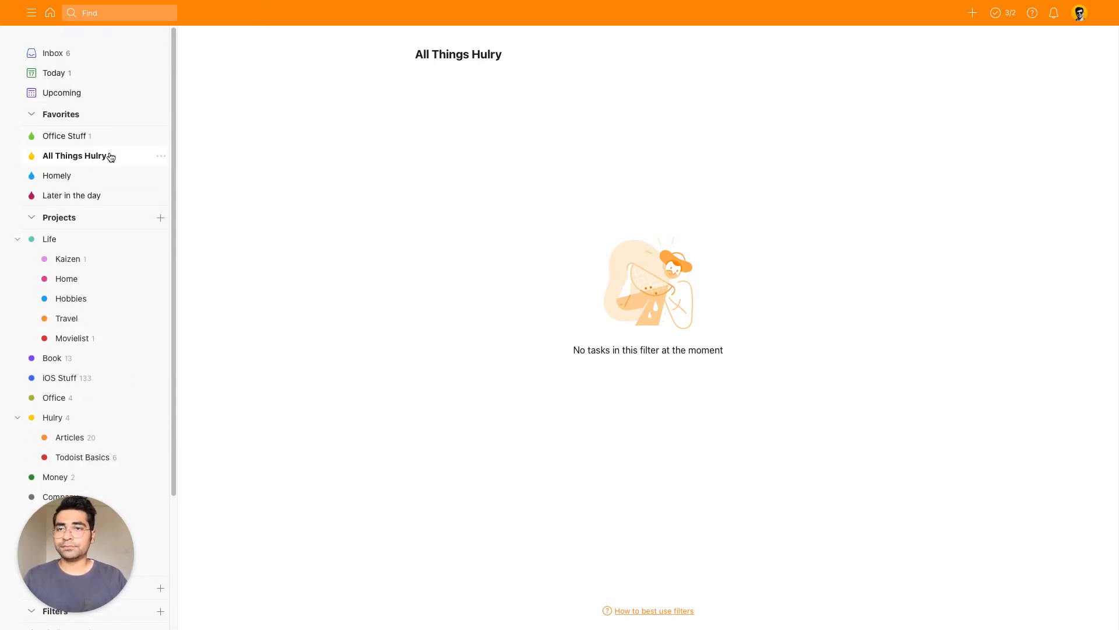
pyautogui.click(72, 94)
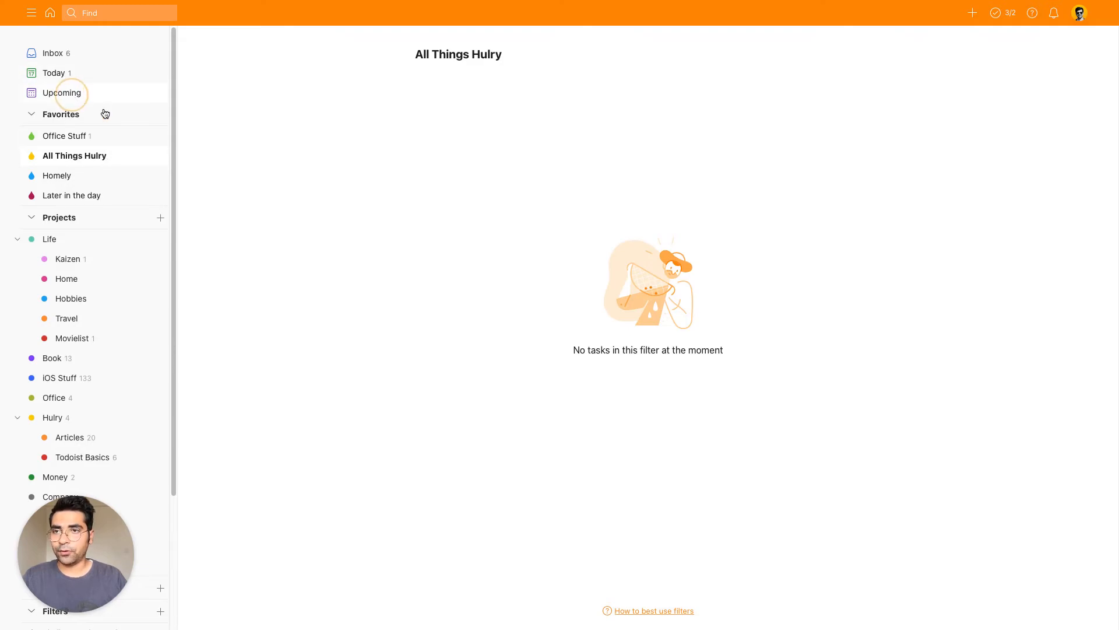
pyautogui.click(855, 288)
pyautogui.click(849, 332)
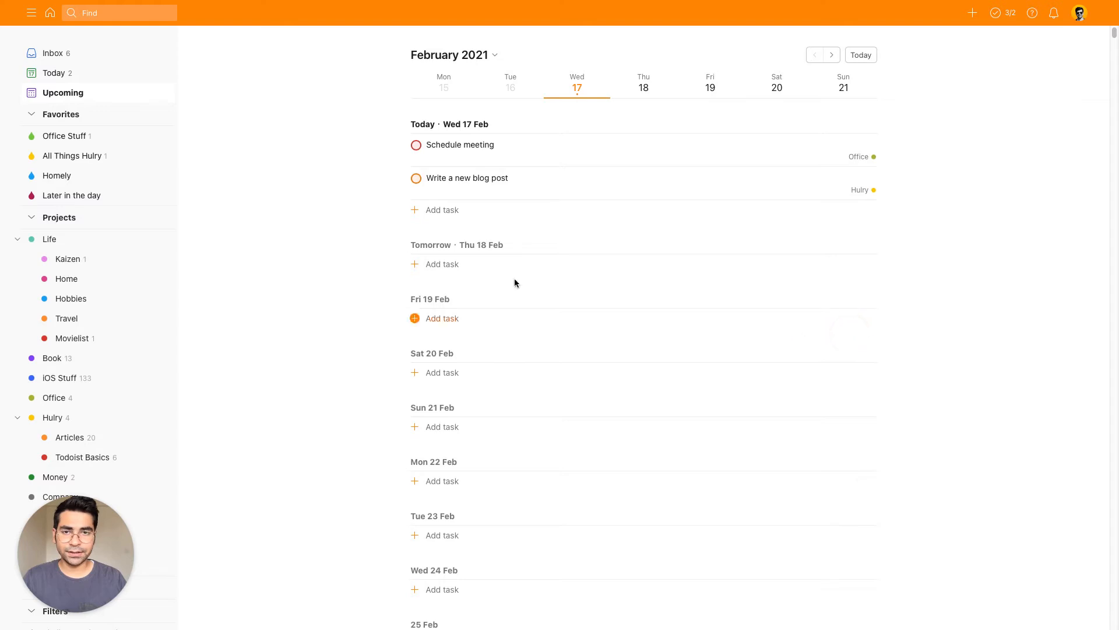
# Compare the tasks listed in the All Things Hulry and Office Stuff filters
pyautogui.click(76, 157)
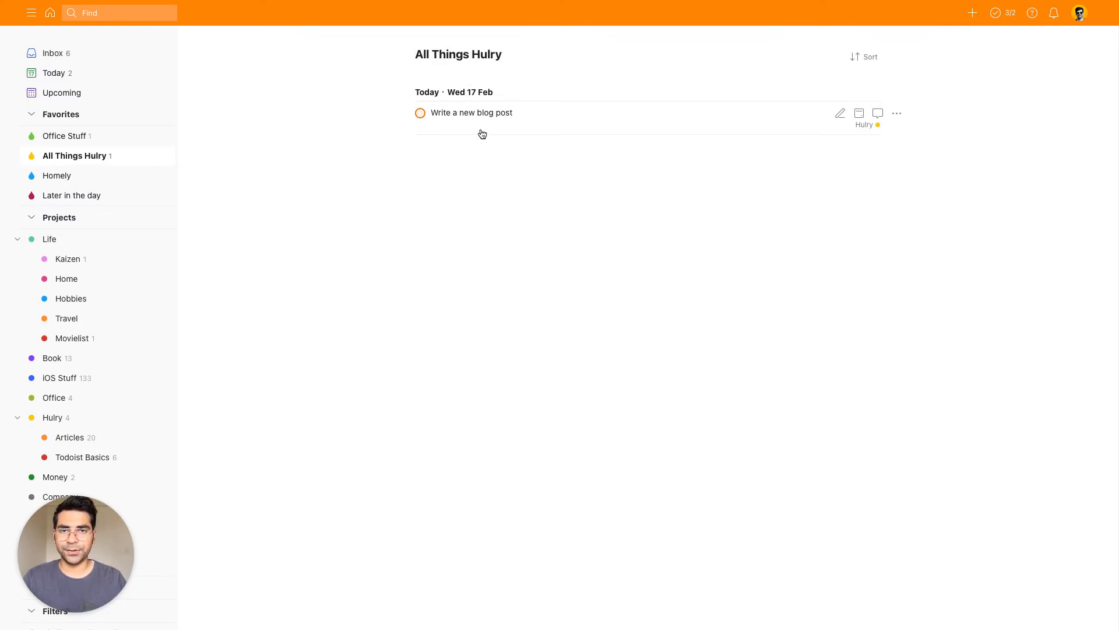
pyautogui.click(92, 139)
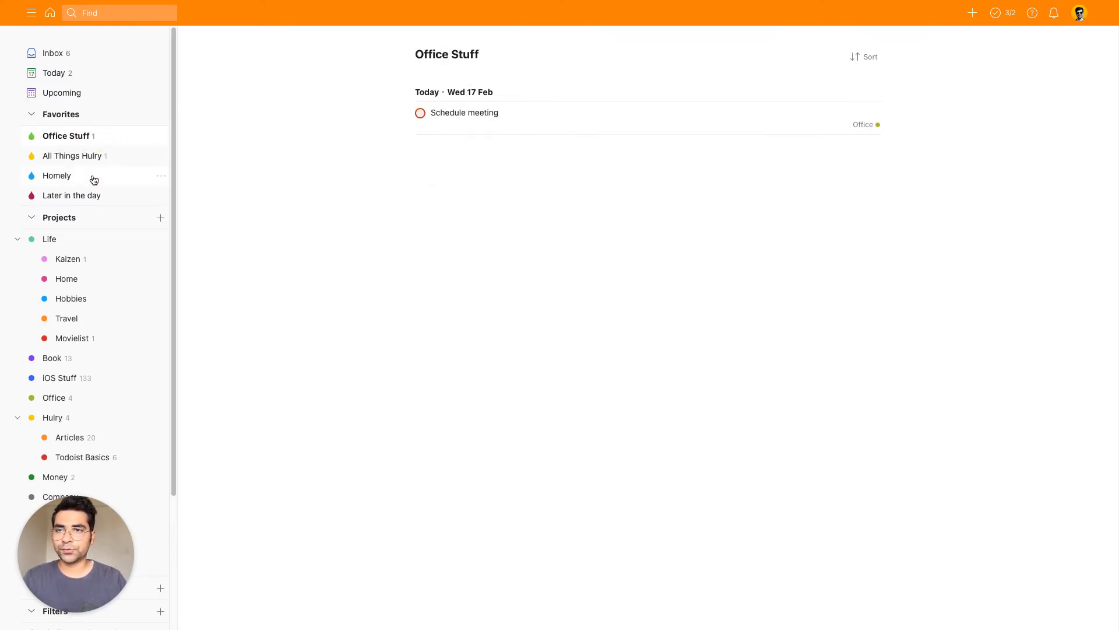
pyautogui.click(92, 158)
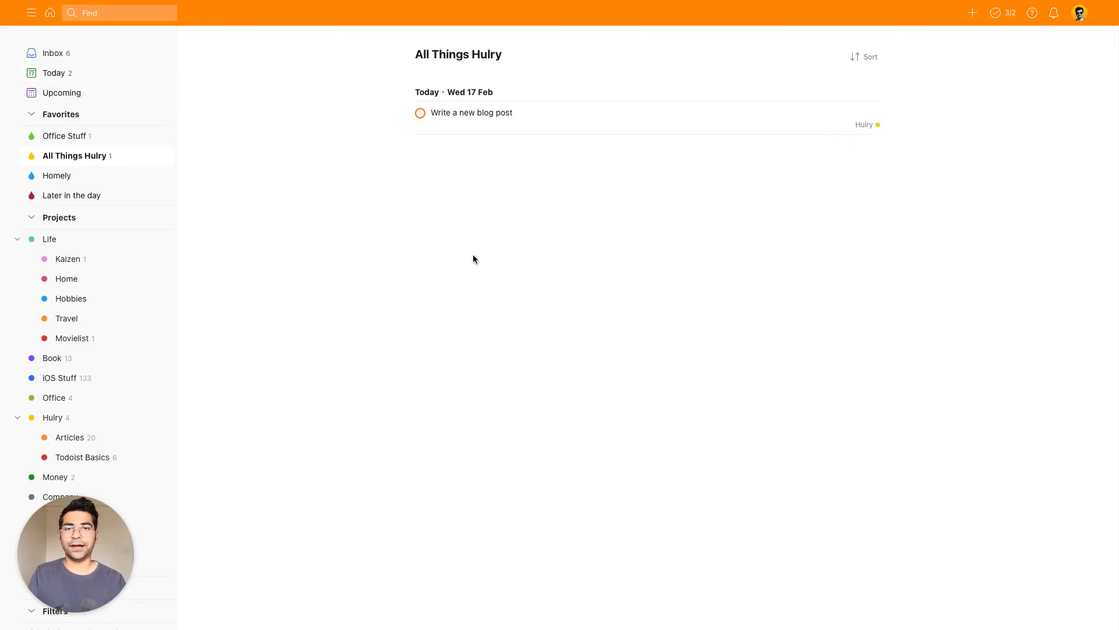
# From the Today view, quick-add the task "Book movie tickets" at 6pm to the Home project with priority "!!3"
pyautogui.click(83, 74)
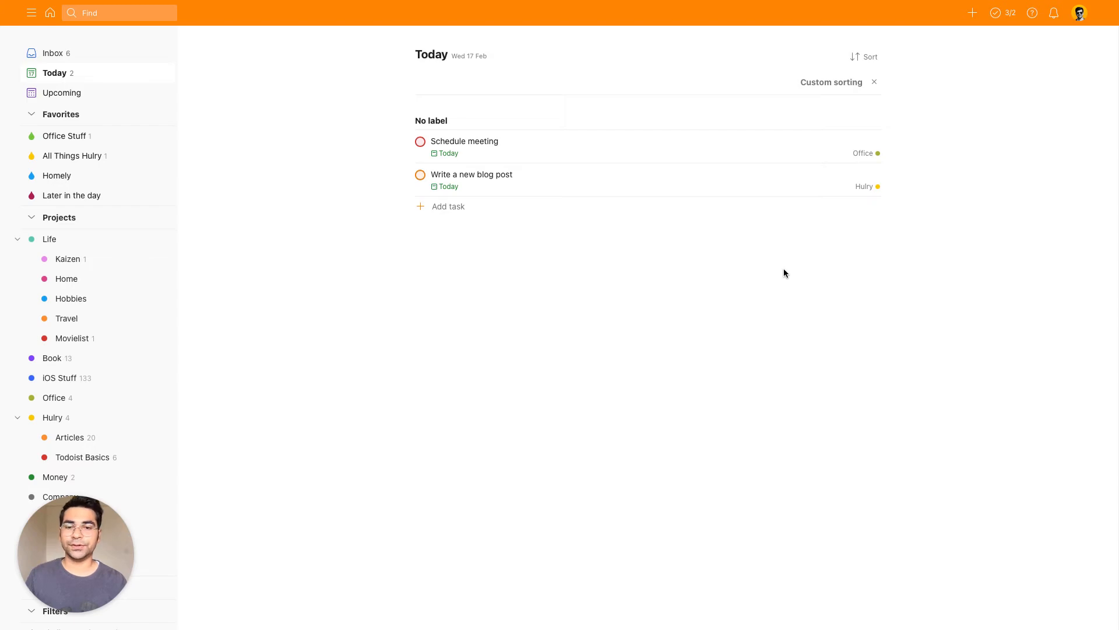
pyautogui.press('q')
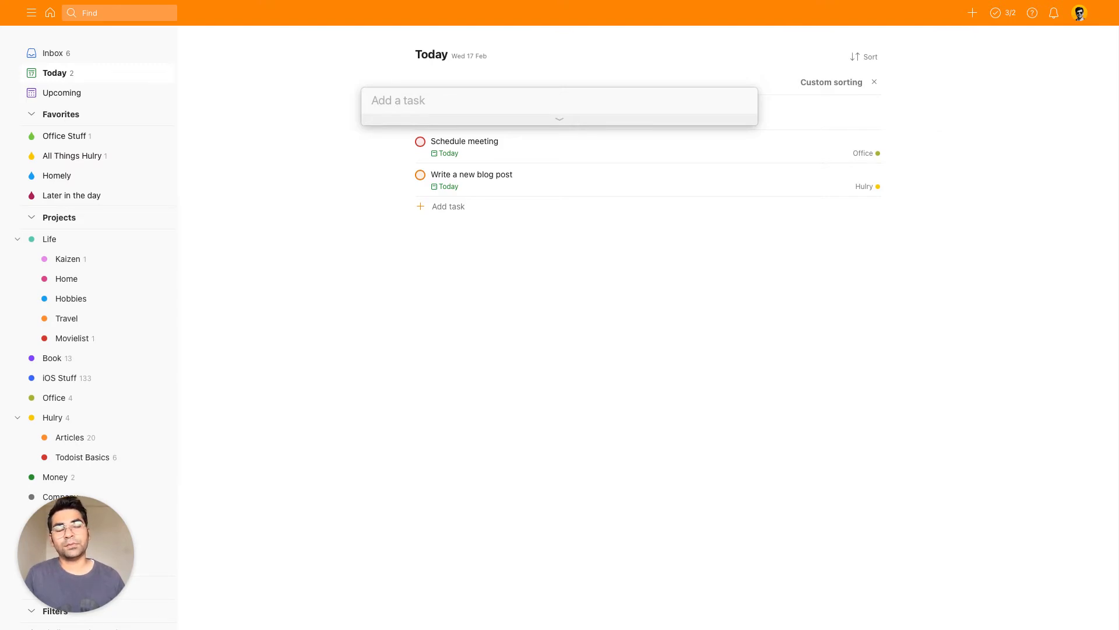
pyautogui.write('Boo')
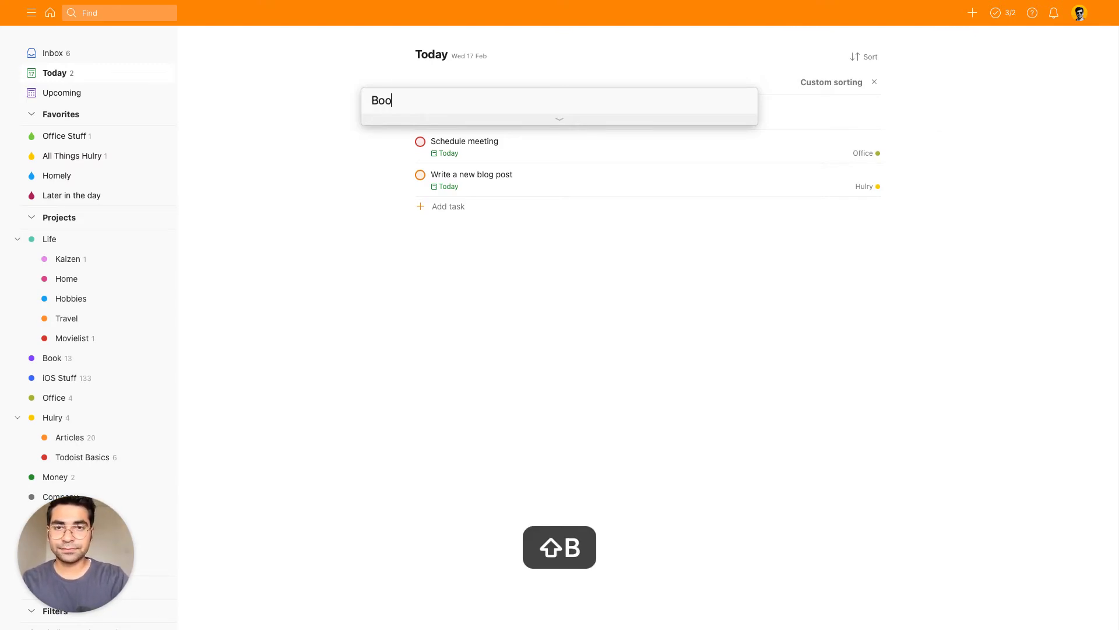
pyautogui.write('k movie tickets')
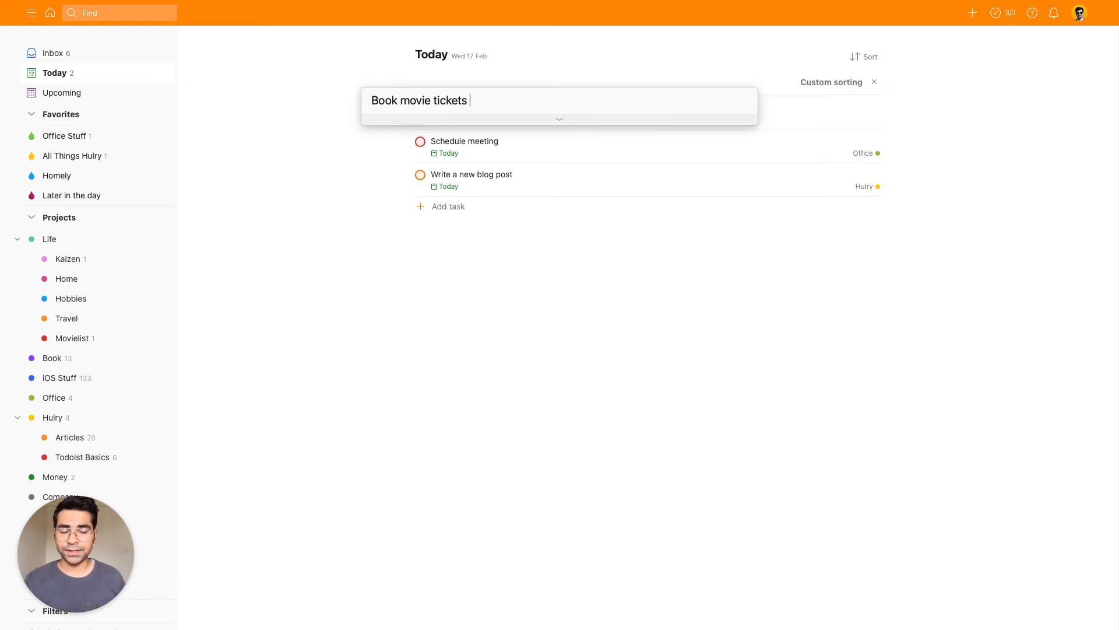
pyautogui.write('6pm ')
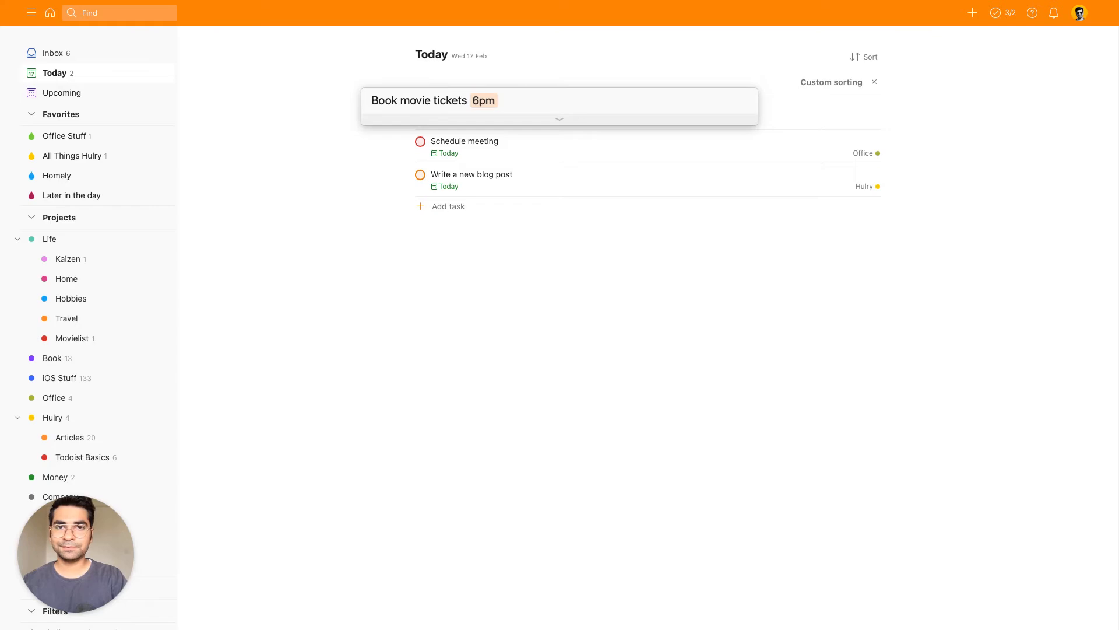
pyautogui.write('#')
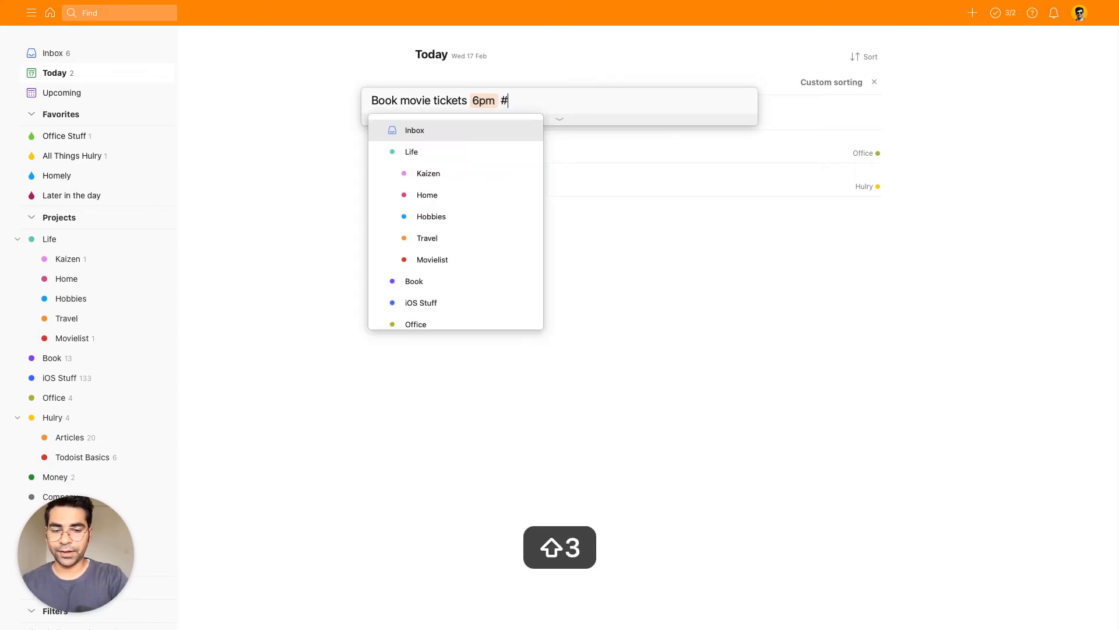
pyautogui.write('ho')
pyautogui.press('Return')
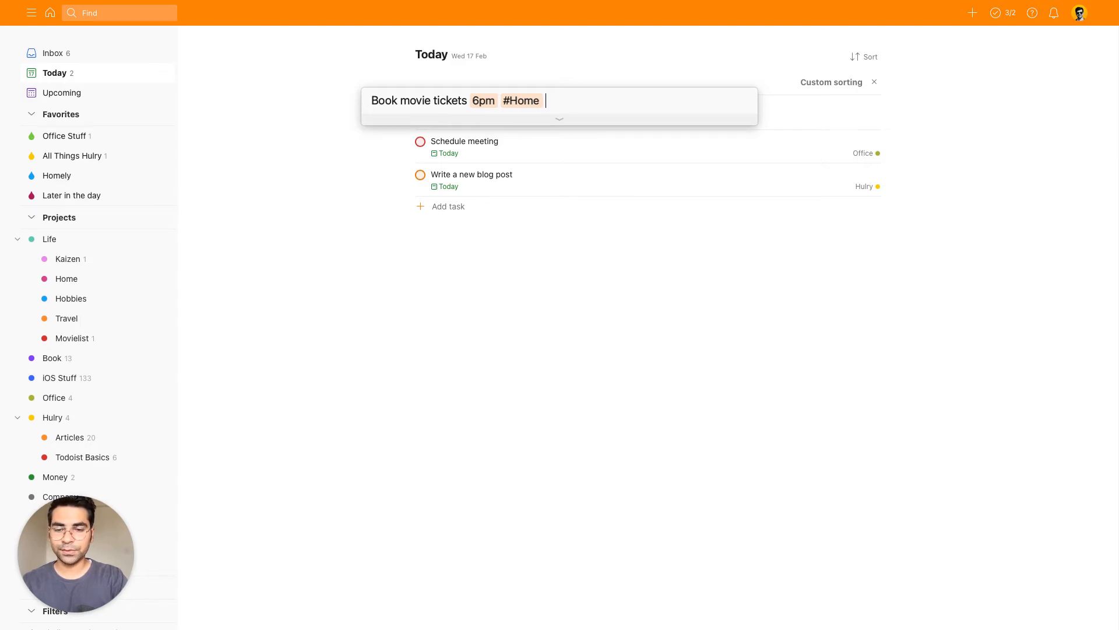
pyautogui.write('!!3')
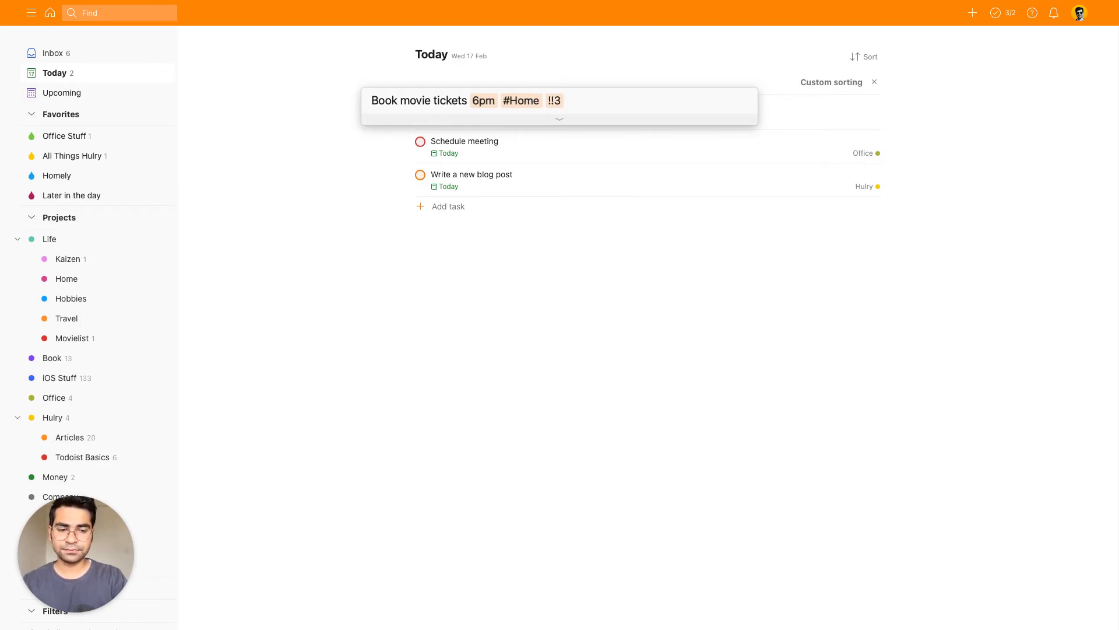
pyautogui.press('Return')
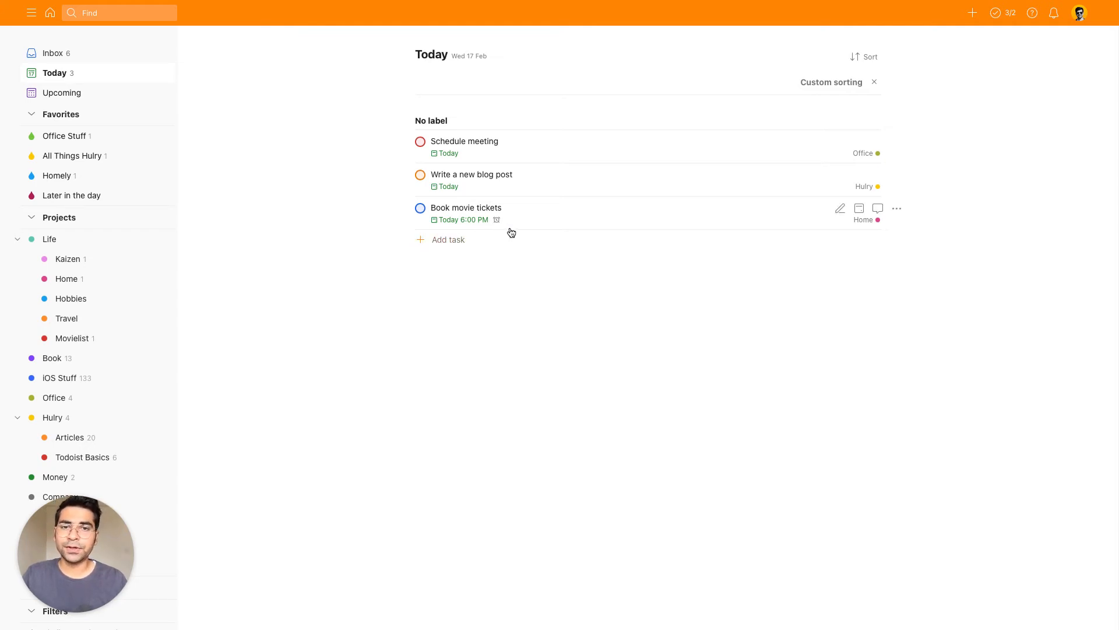
# Review the reminders set on the "Book movie tickets" task and close them without changes
pyautogui.moveTo(497, 221)
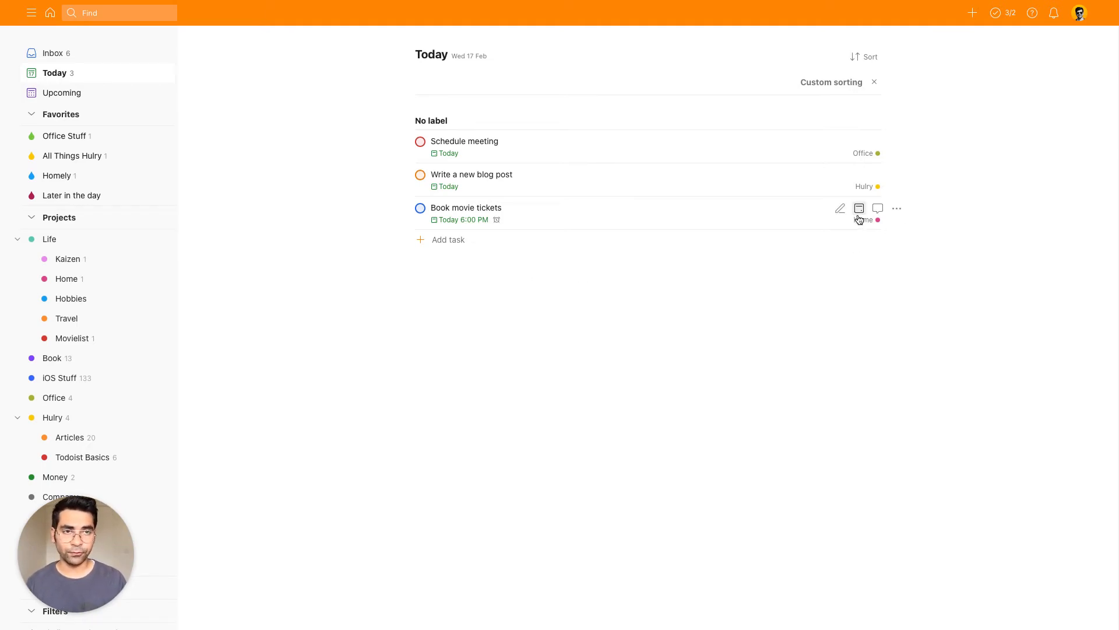
pyautogui.click(897, 209)
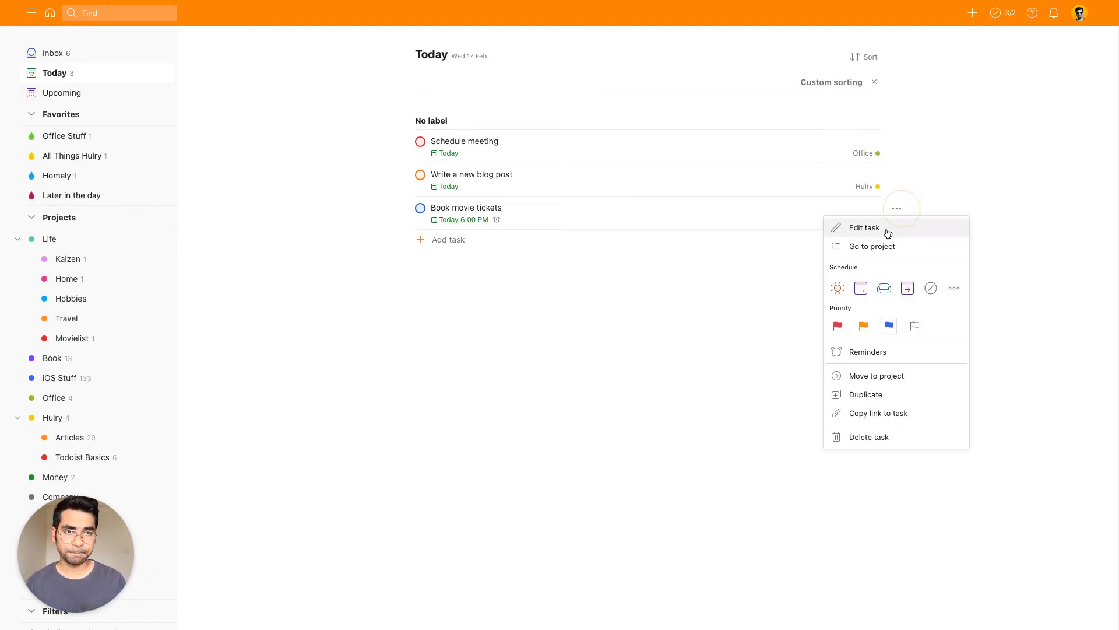
pyautogui.click(868, 352)
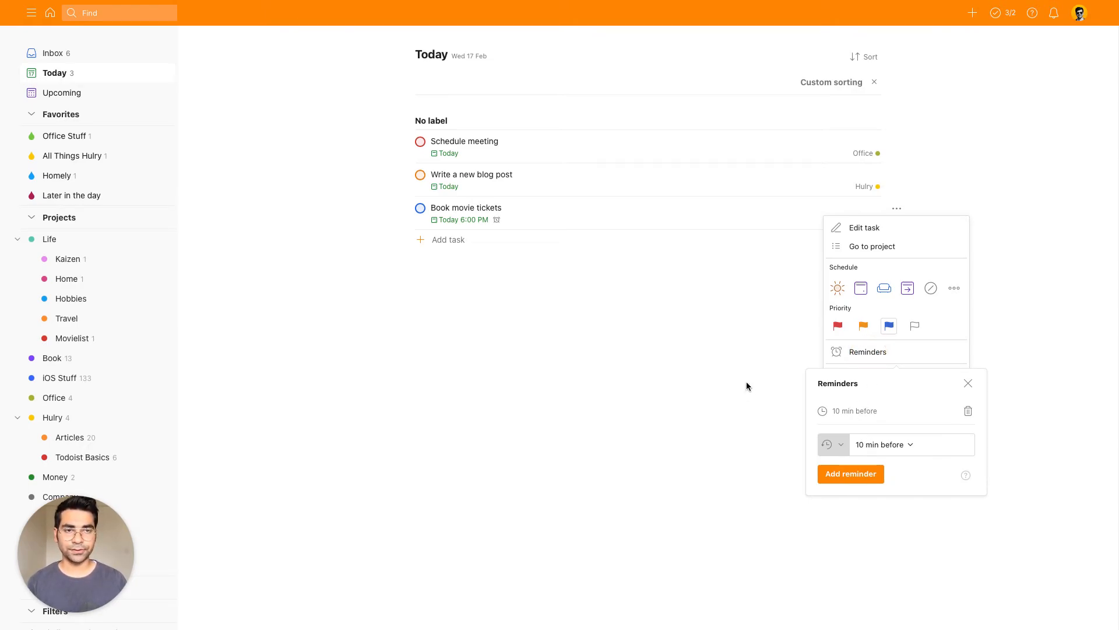
pyautogui.click(740, 362)
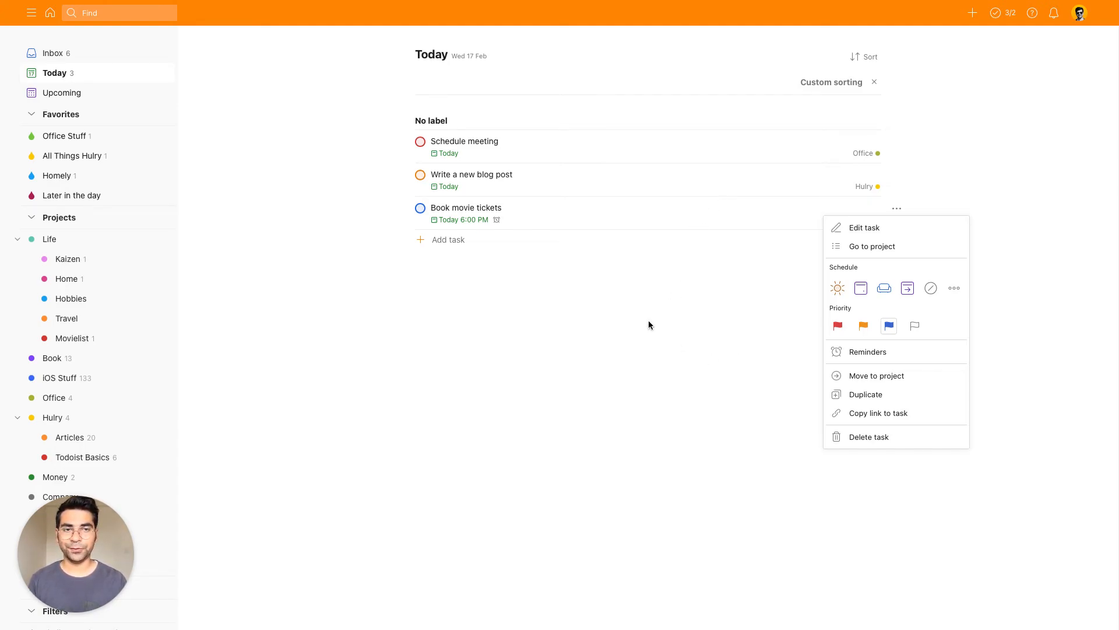
pyautogui.click(611, 308)
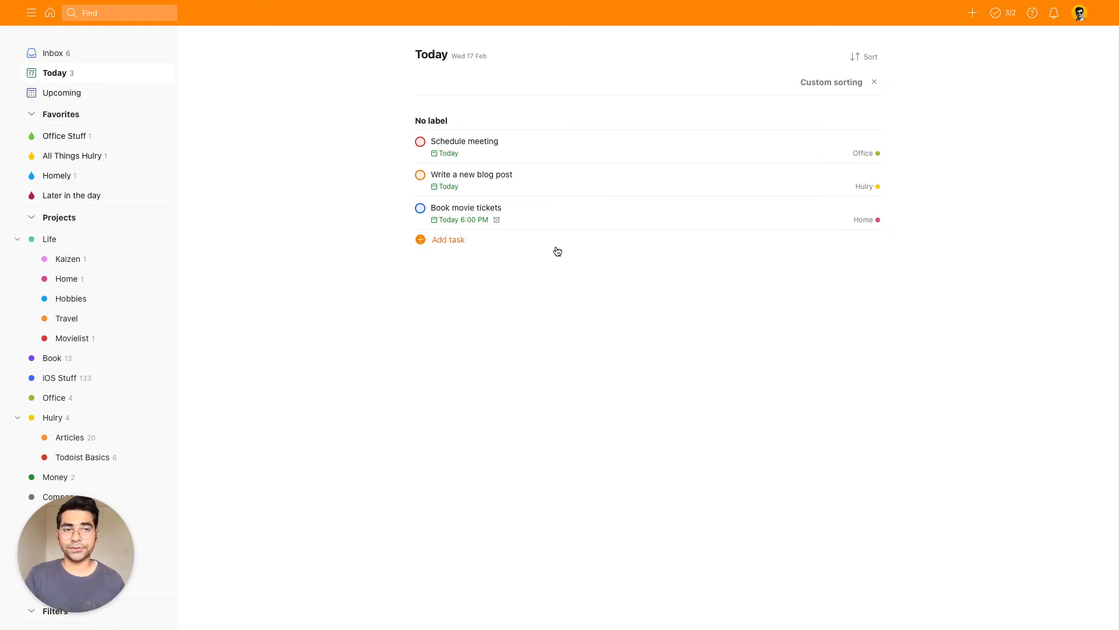
# Start a new task in the Today view named "Buy new clothes for festival"
pyautogui.click(449, 240)
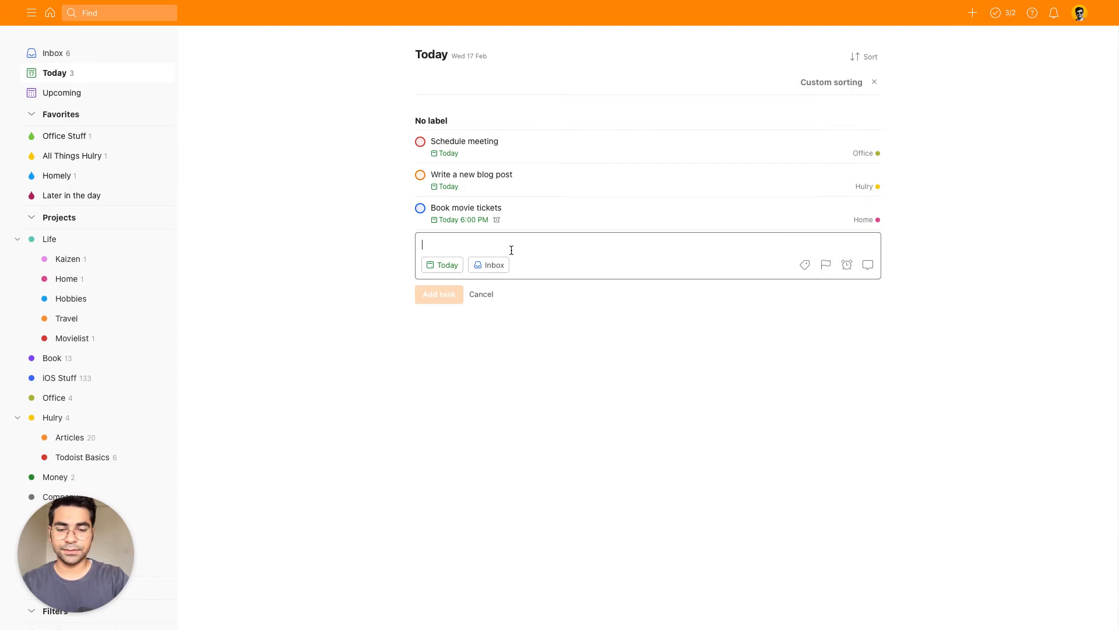
pyautogui.write('Buy new clothes for ')
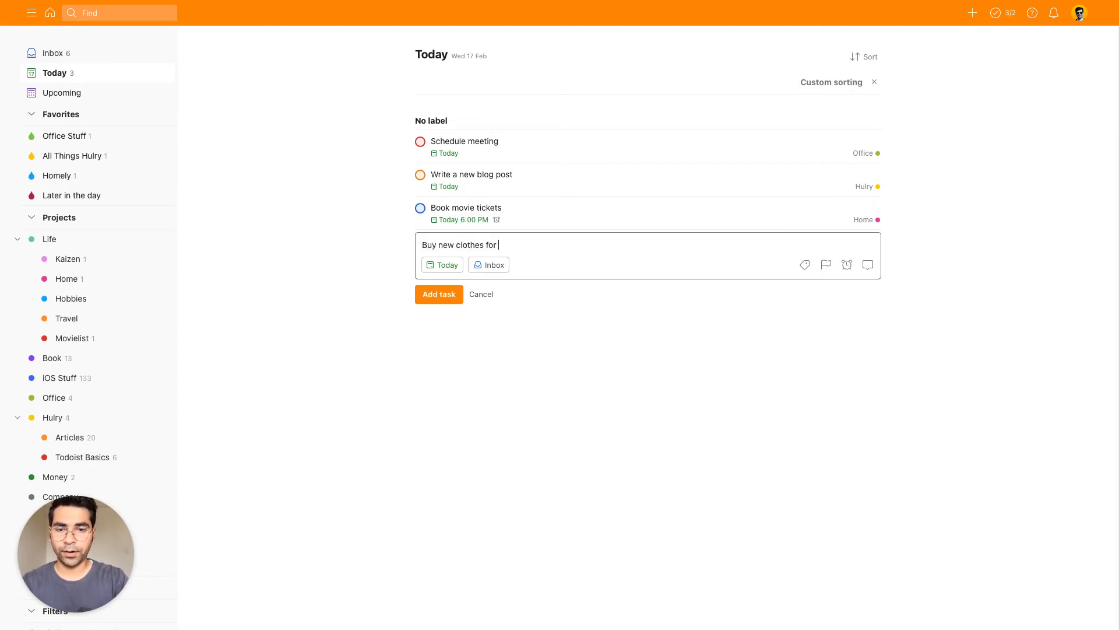
pyautogui.write('festival')
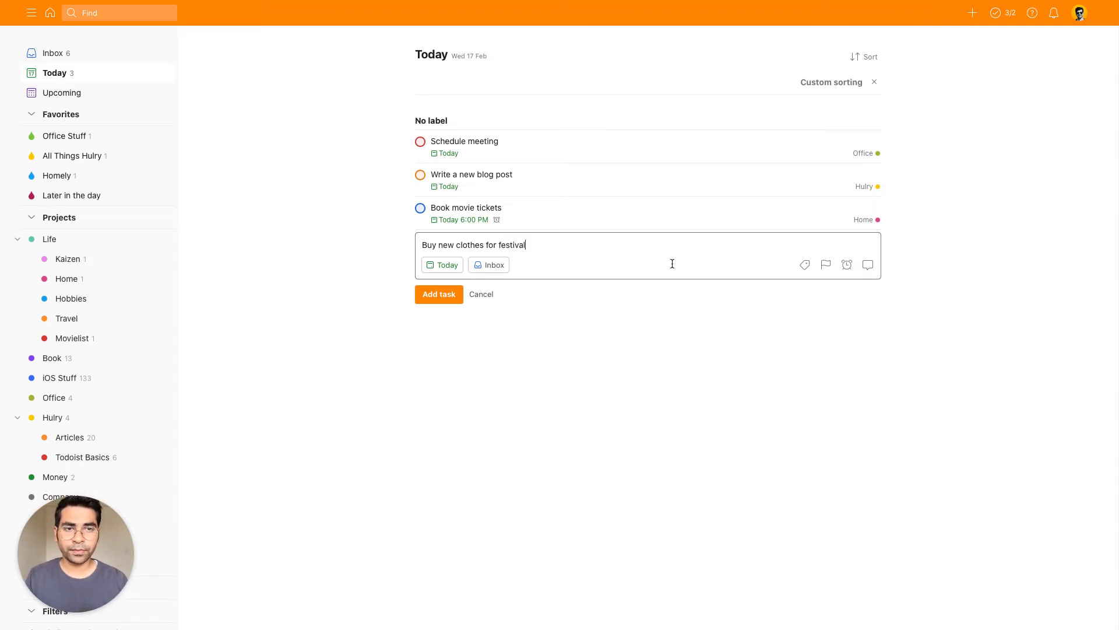
# Add a location reminder for Forum Mall on Hosur Road, set to "When I arrive", and save the new task
pyautogui.click(849, 267)
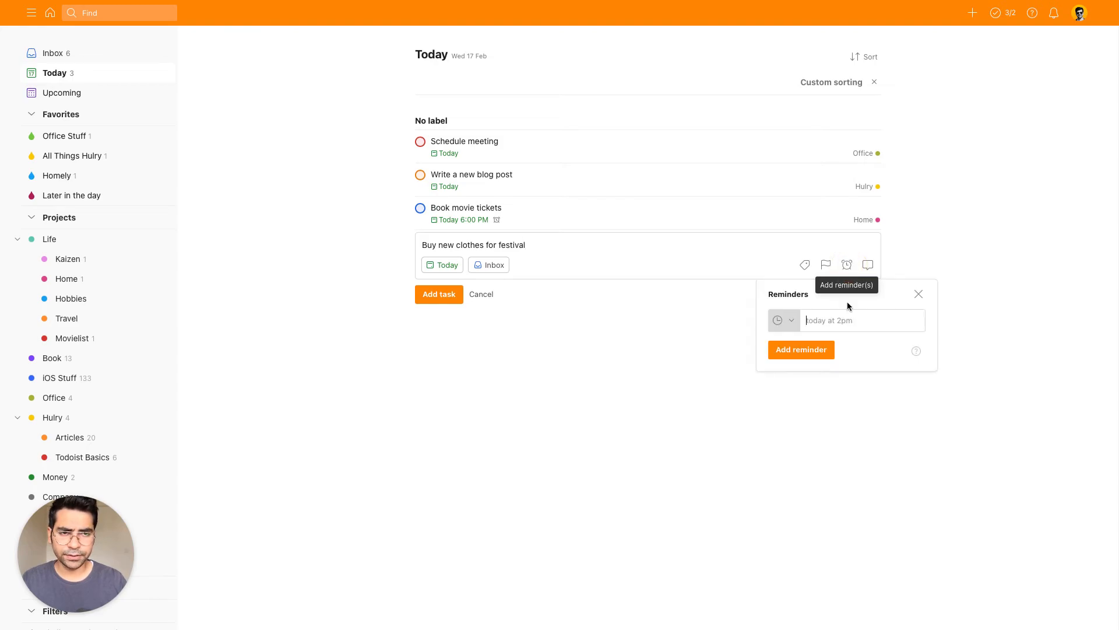
pyautogui.click(795, 326)
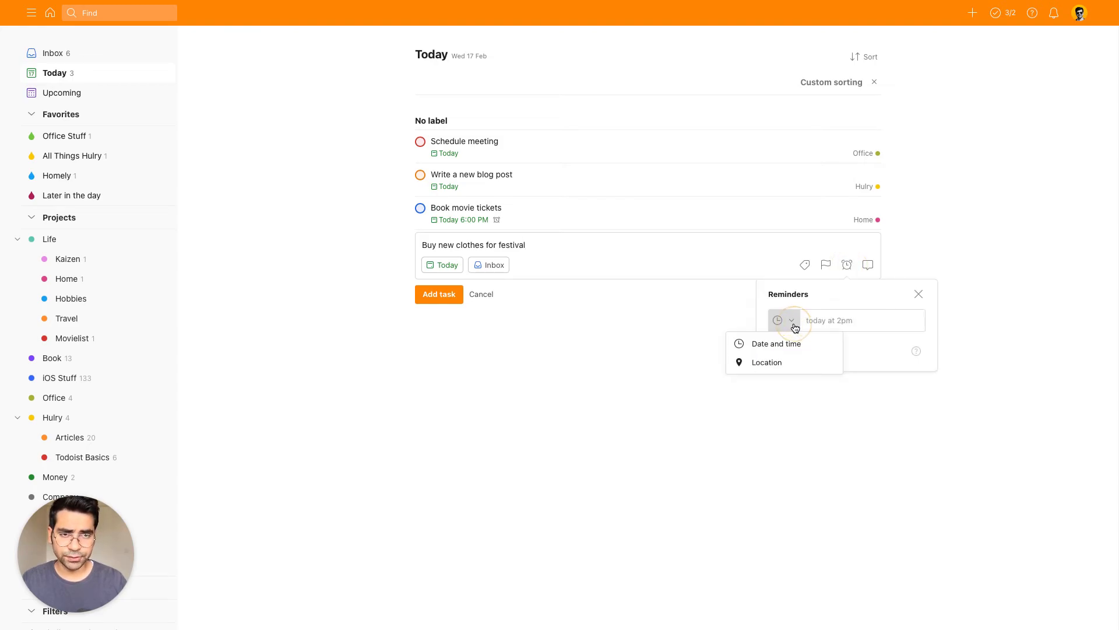
pyautogui.click(770, 362)
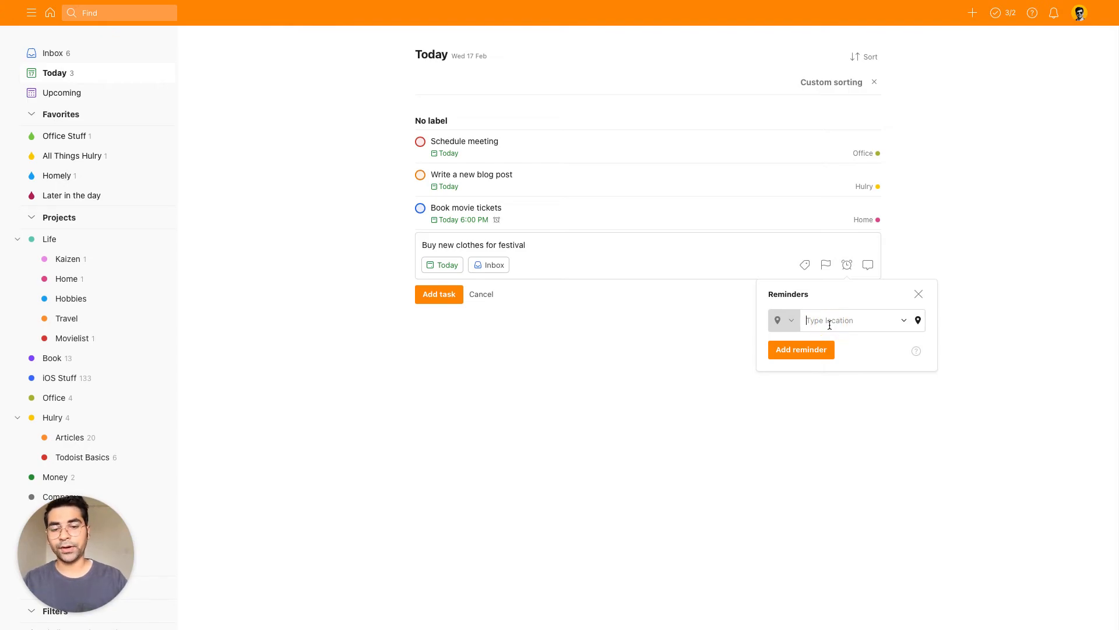
pyautogui.write('forum mall')
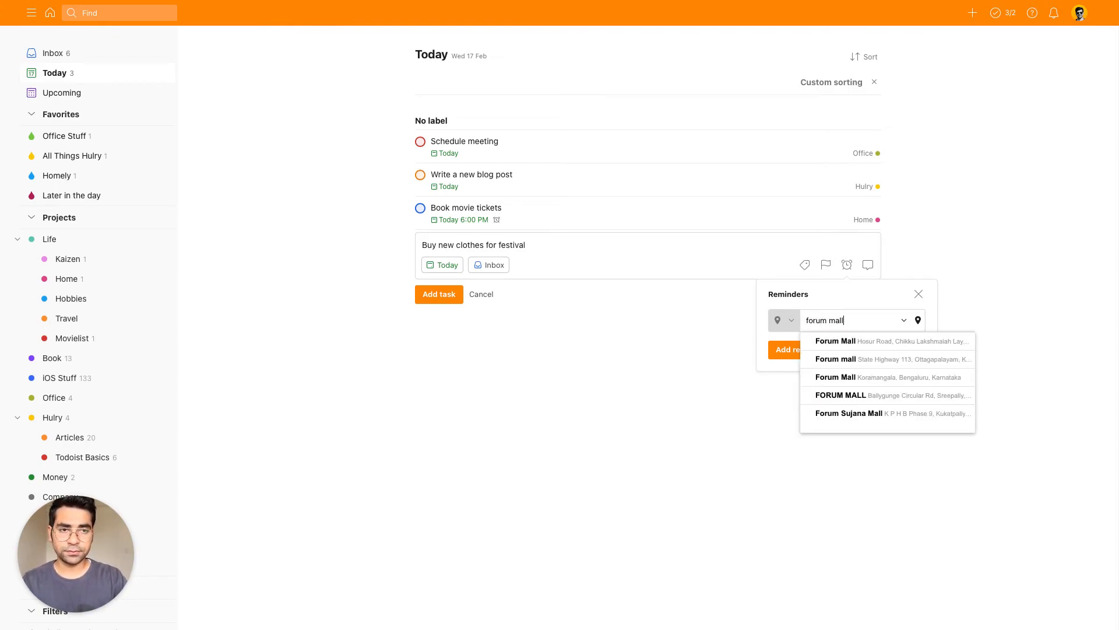
pyautogui.click(838, 342)
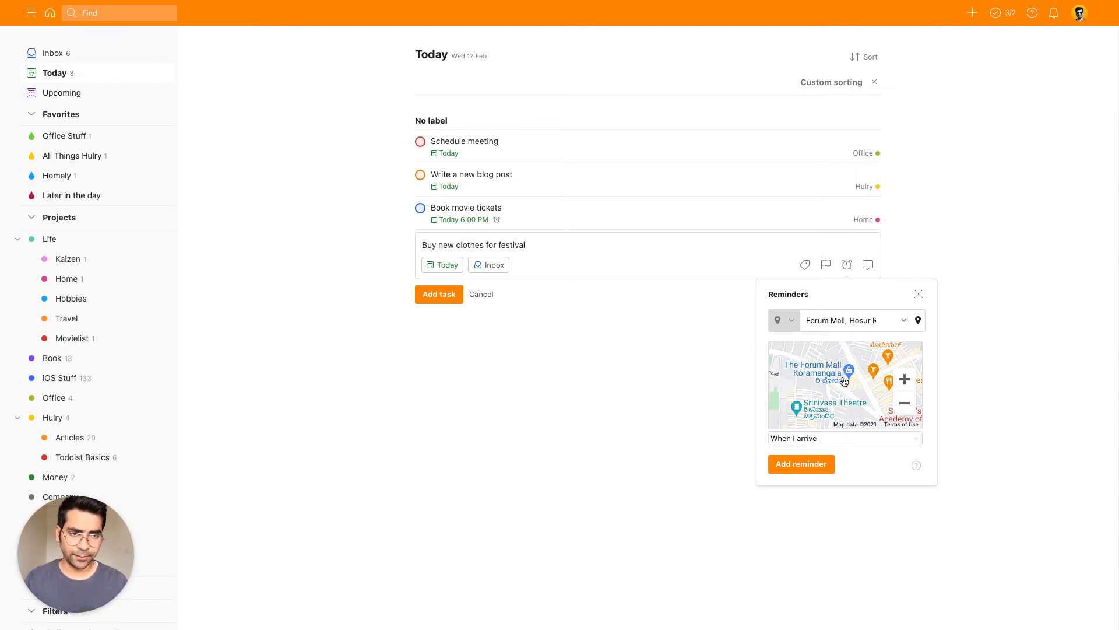
pyautogui.click(829, 440)
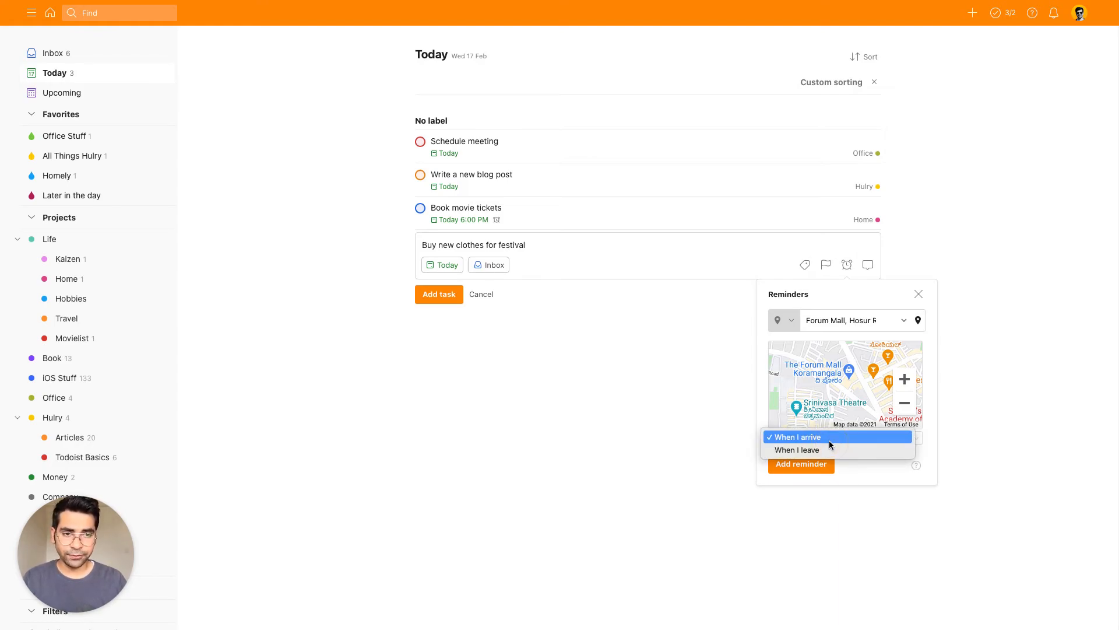
pyautogui.click(870, 471)
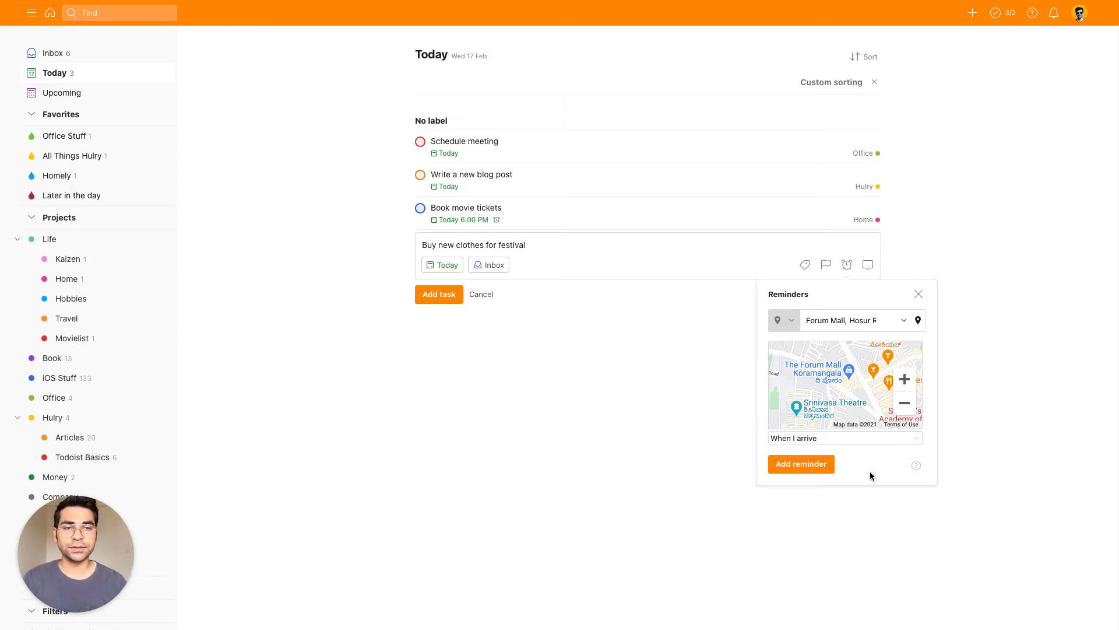
pyautogui.click(801, 464)
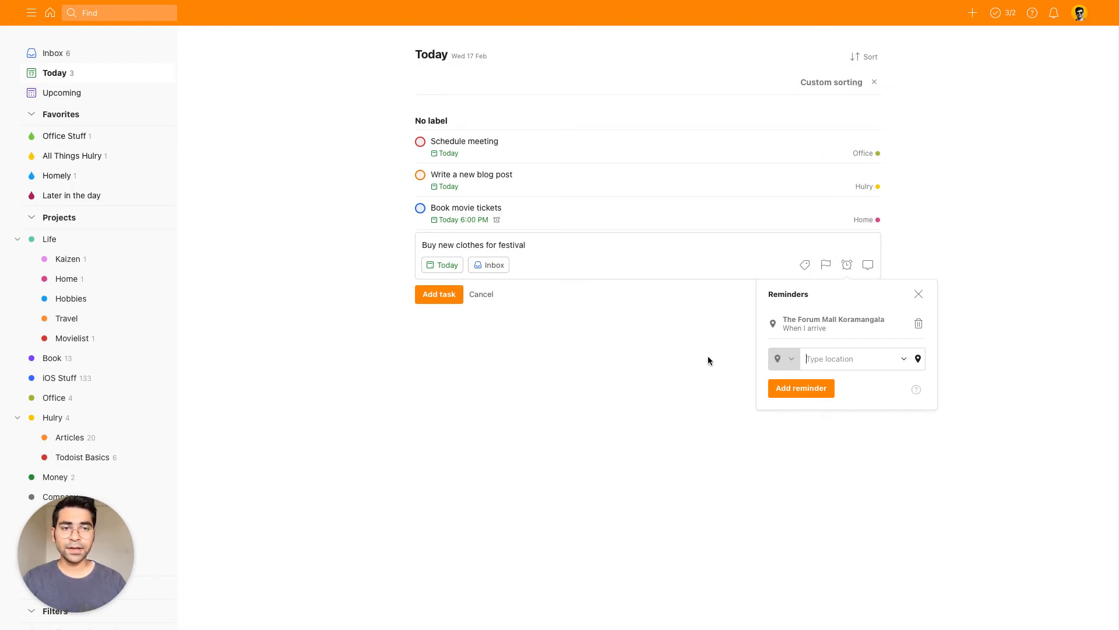
pyautogui.click(710, 329)
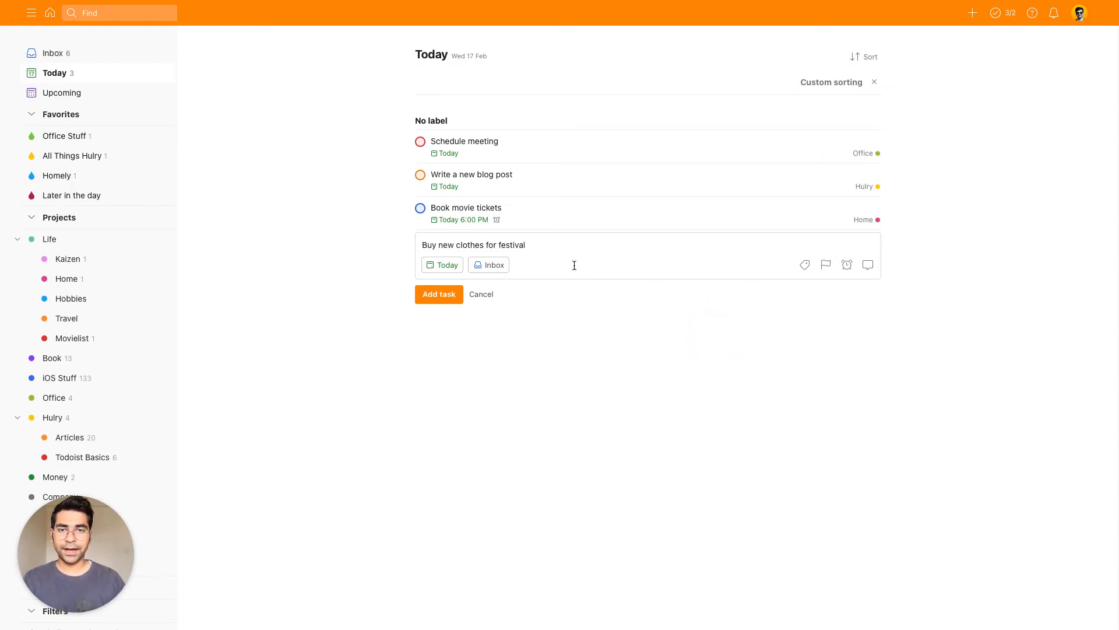
pyautogui.click(453, 297)
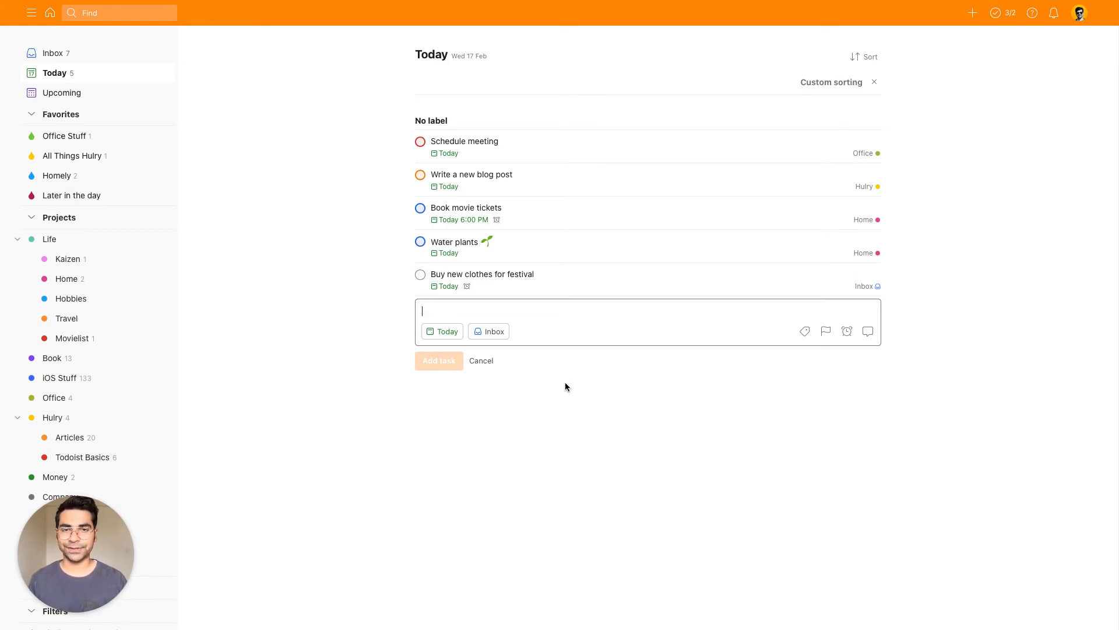
# Dismiss the blank new-task entry and complete the tasks "Buy new clothes for festival" and "Water plants"
pyautogui.click(483, 361)
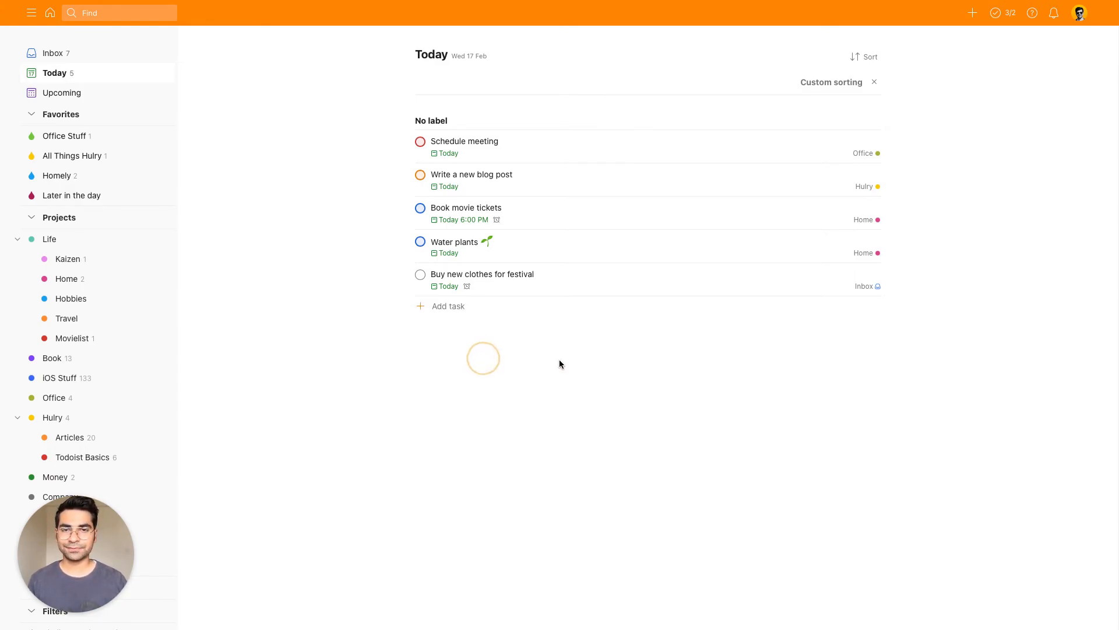
pyautogui.click(420, 275)
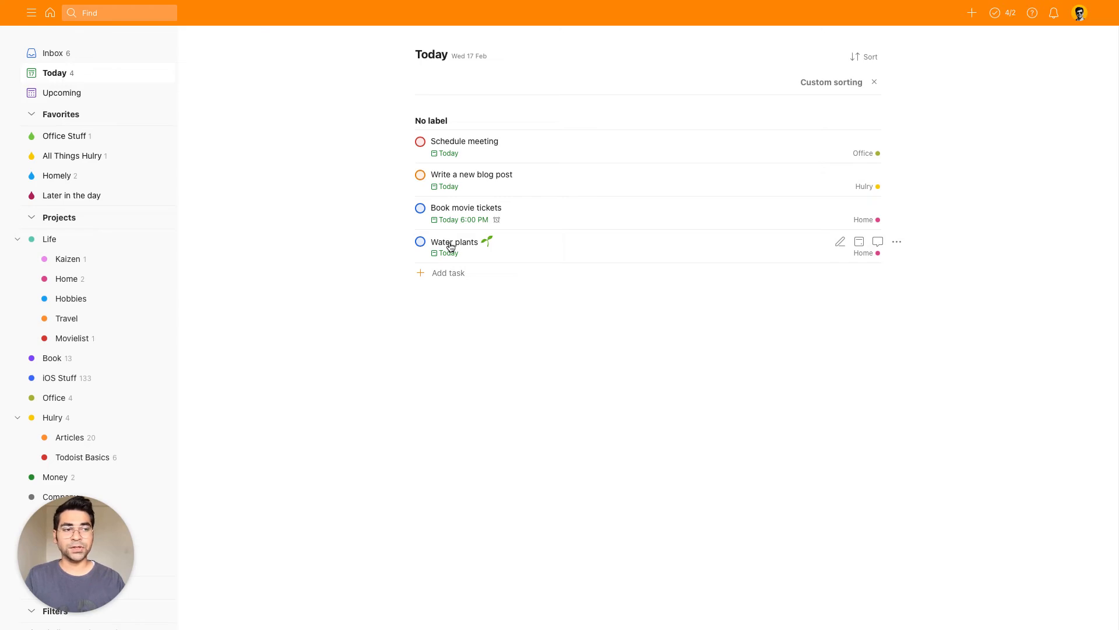
pyautogui.click(420, 243)
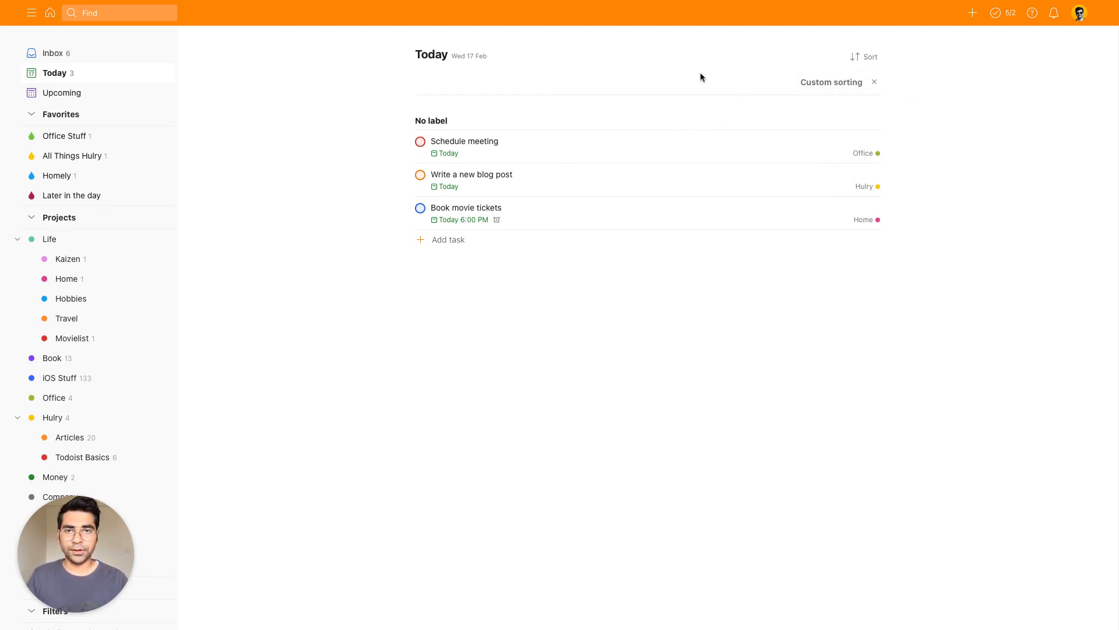
# Sort the Today view by priority, and replace that with a custom sort grouped by Project and sorted by Project
pyautogui.click(869, 61)
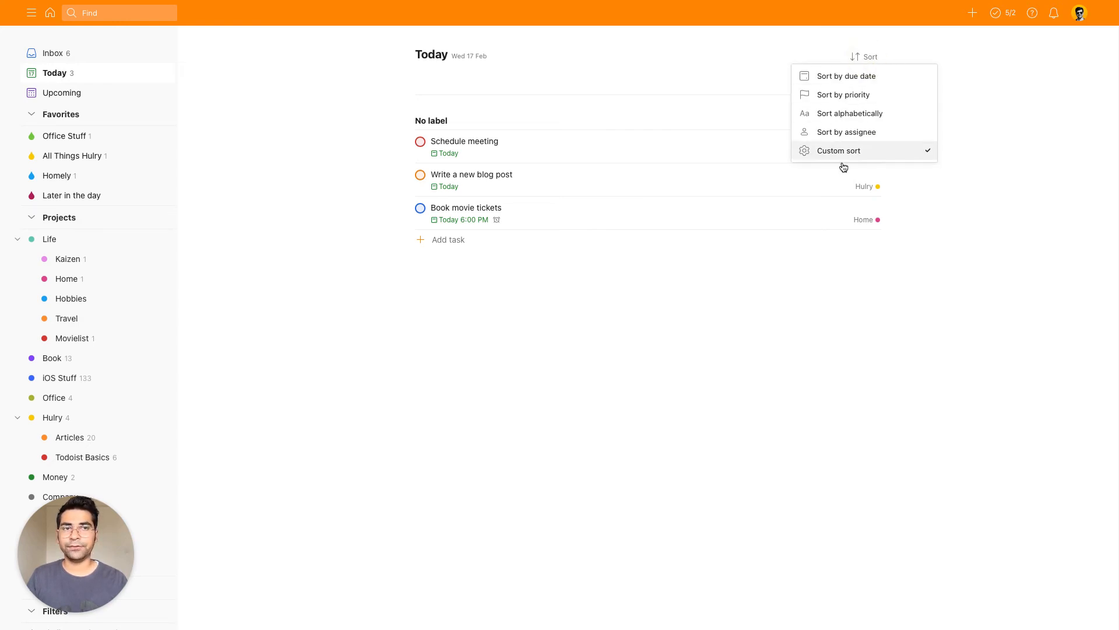
pyautogui.click(860, 97)
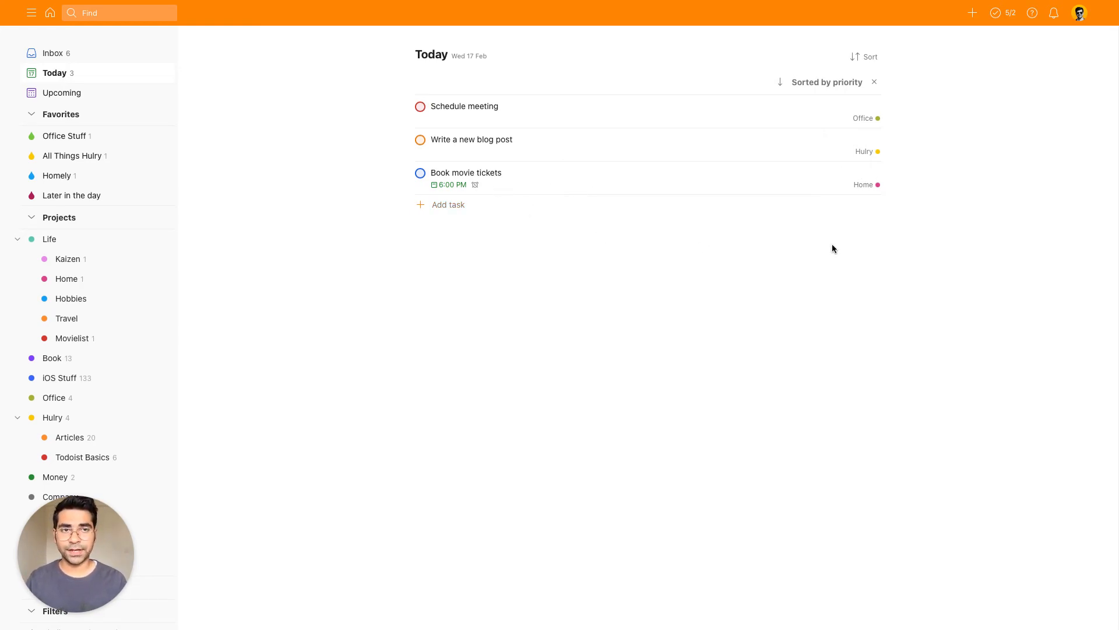
pyautogui.click(822, 82)
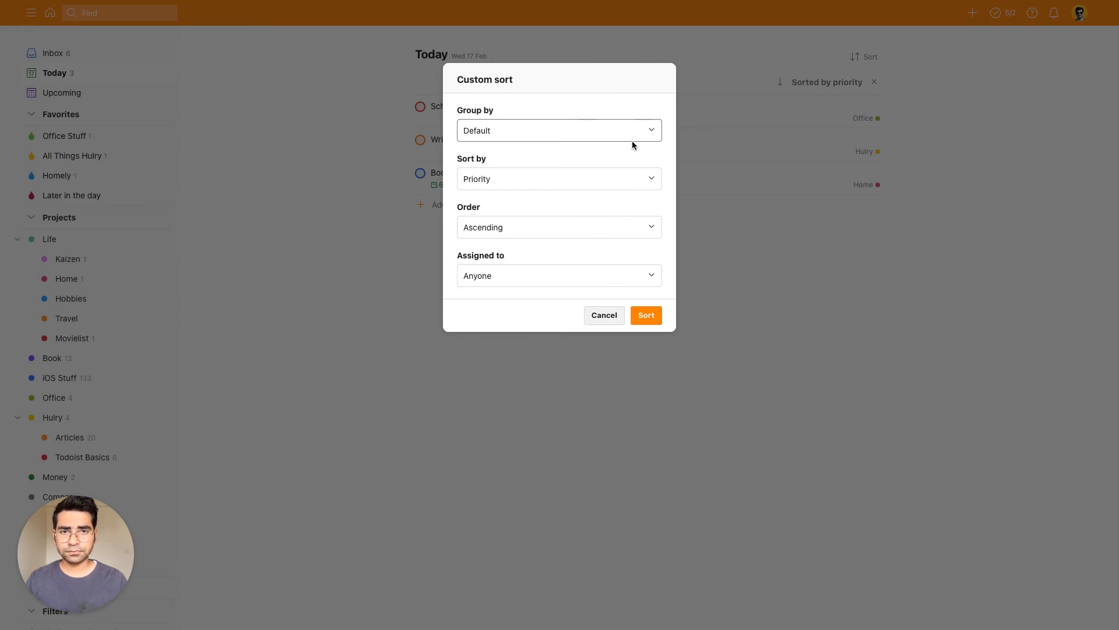
pyautogui.click(620, 184)
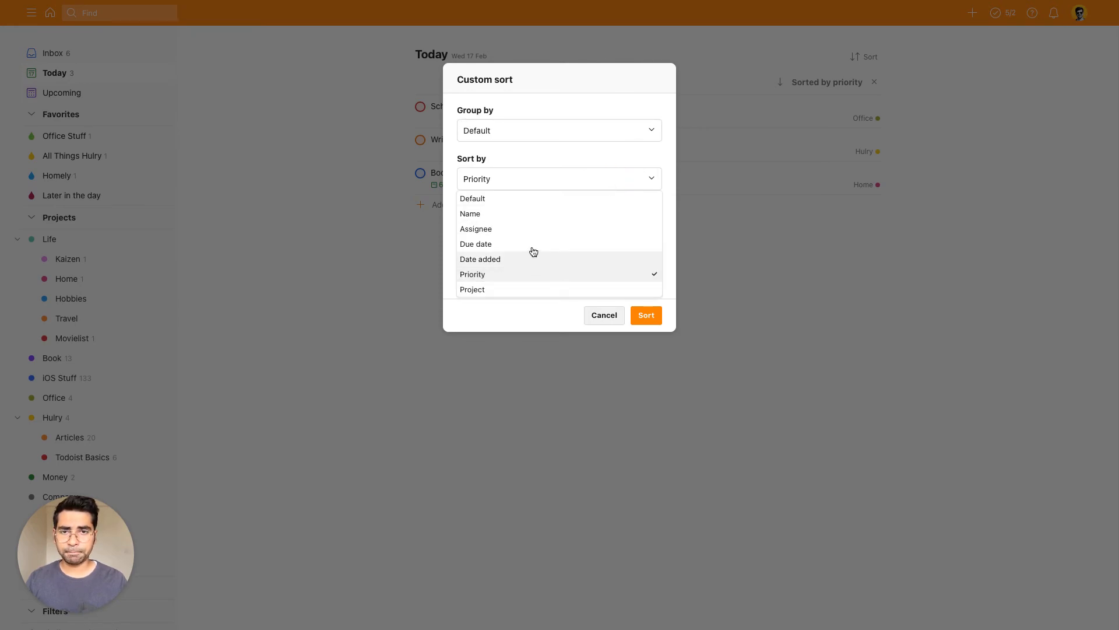
pyautogui.click(484, 290)
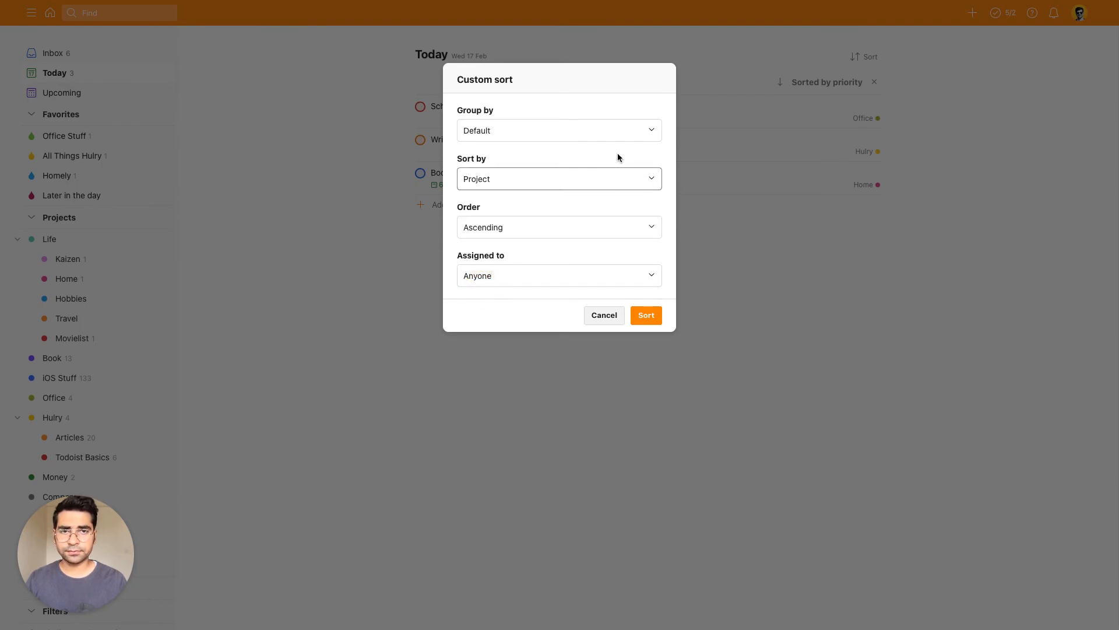
pyautogui.click(616, 133)
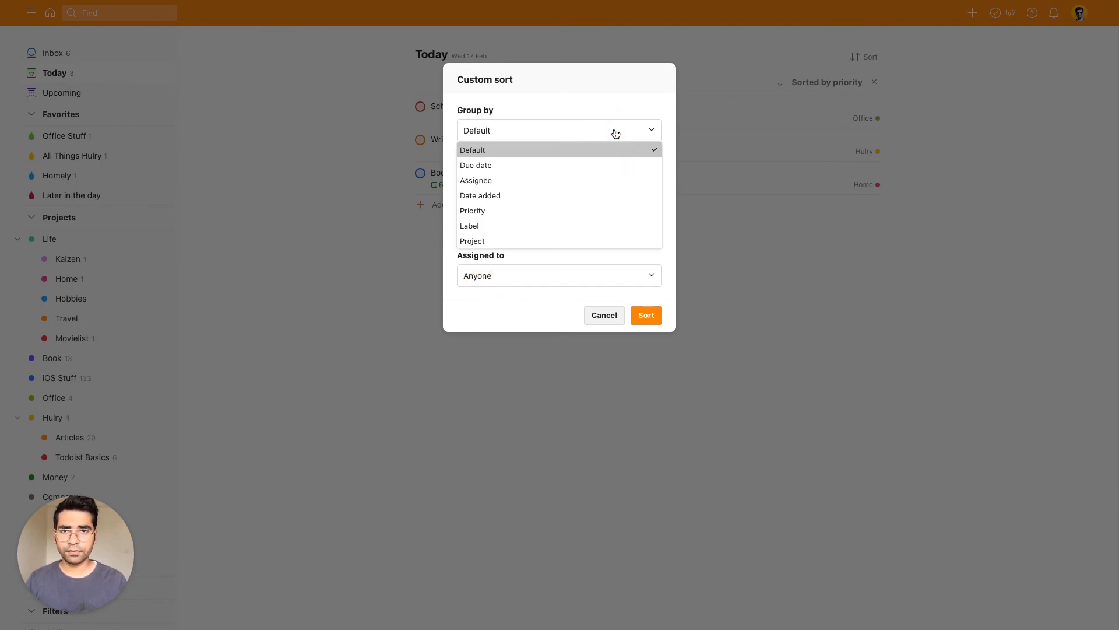
pyautogui.click(487, 241)
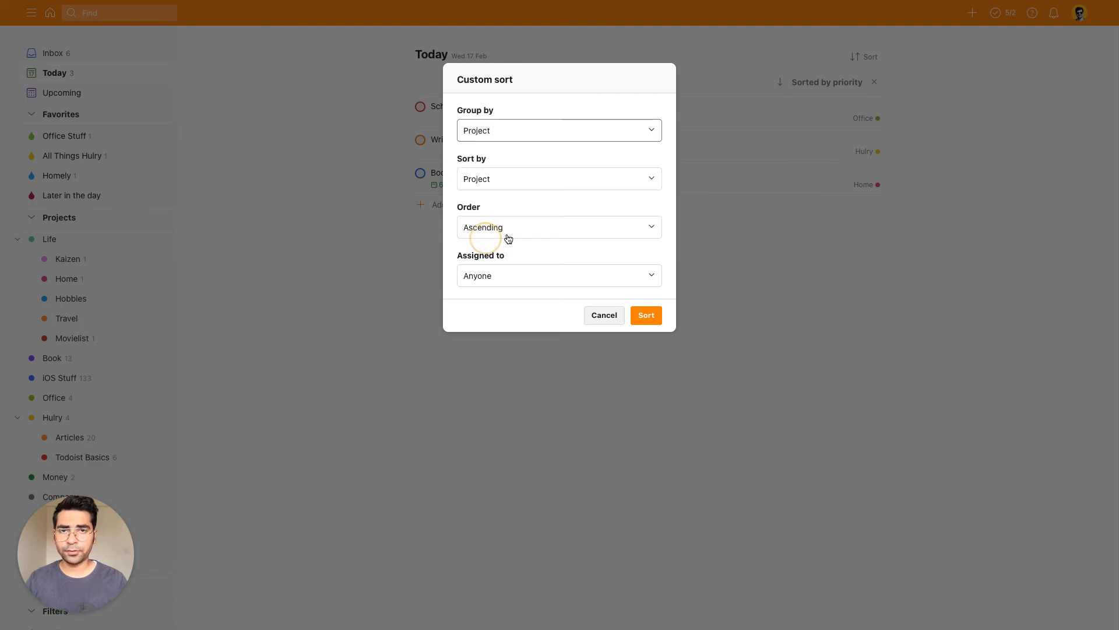
pyautogui.click(646, 315)
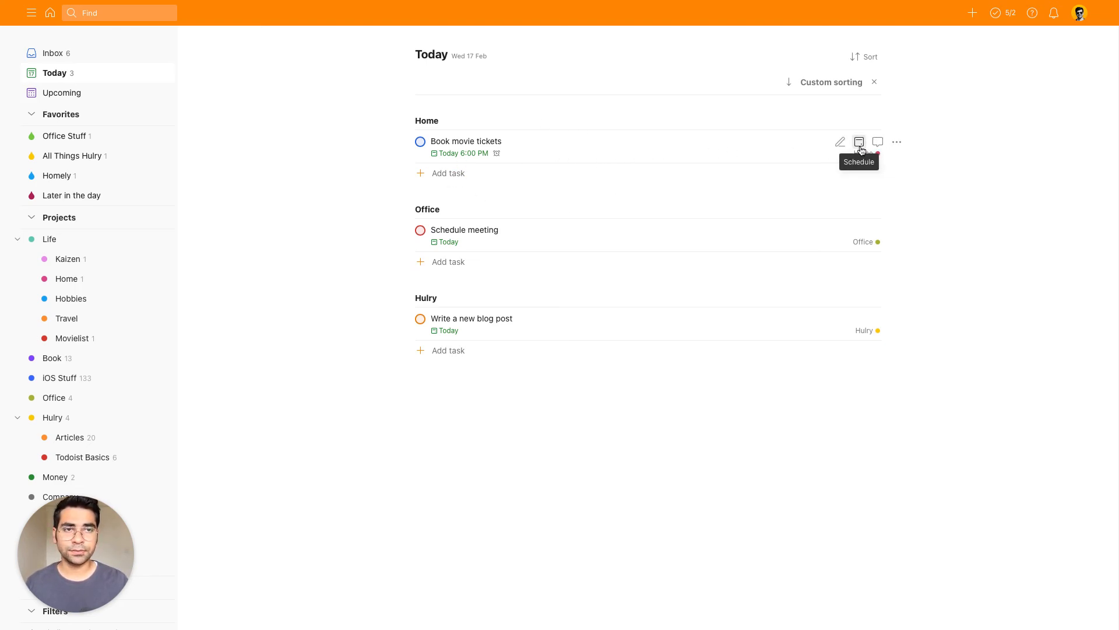
pyautogui.click(896, 143)
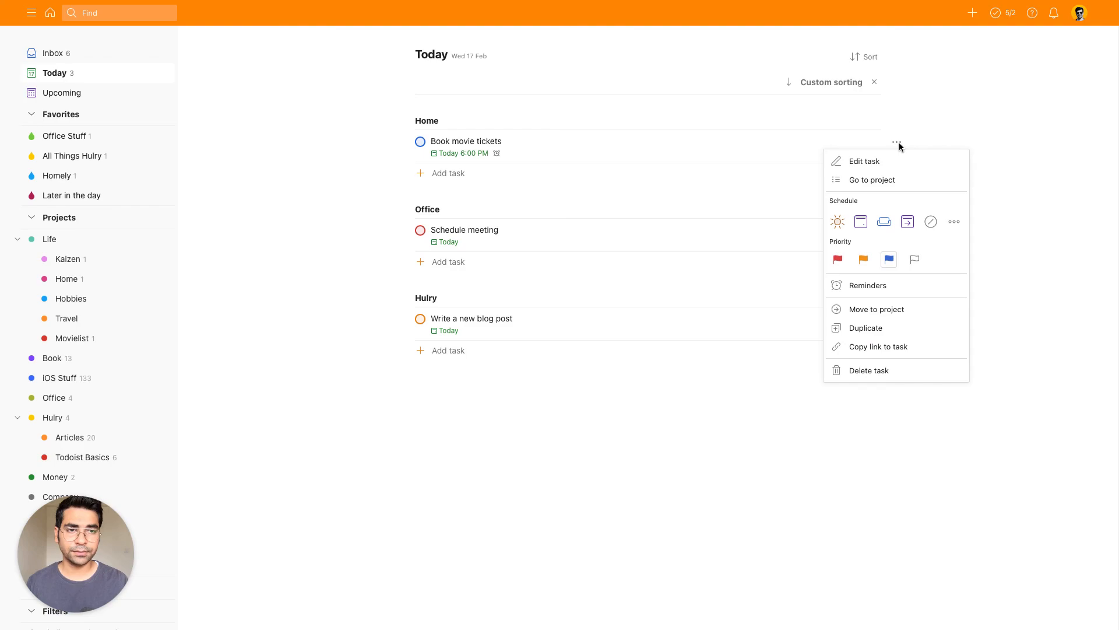
pyautogui.click(993, 142)
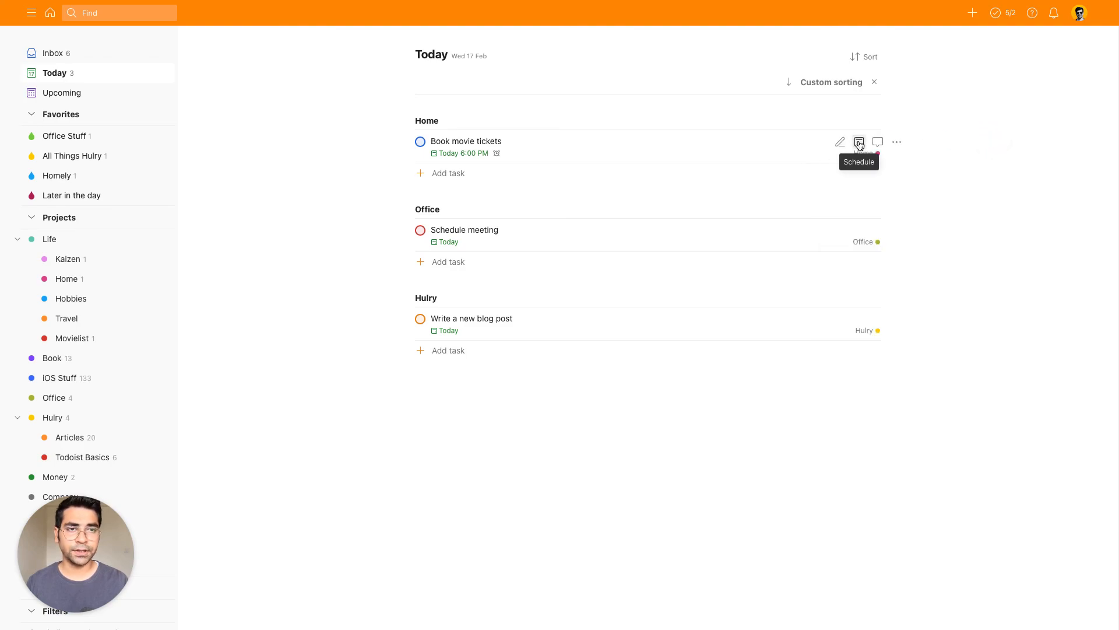
# Add the "Evening" label to the "Book movie tickets" task, save it and close the task details
pyautogui.click(670, 145)
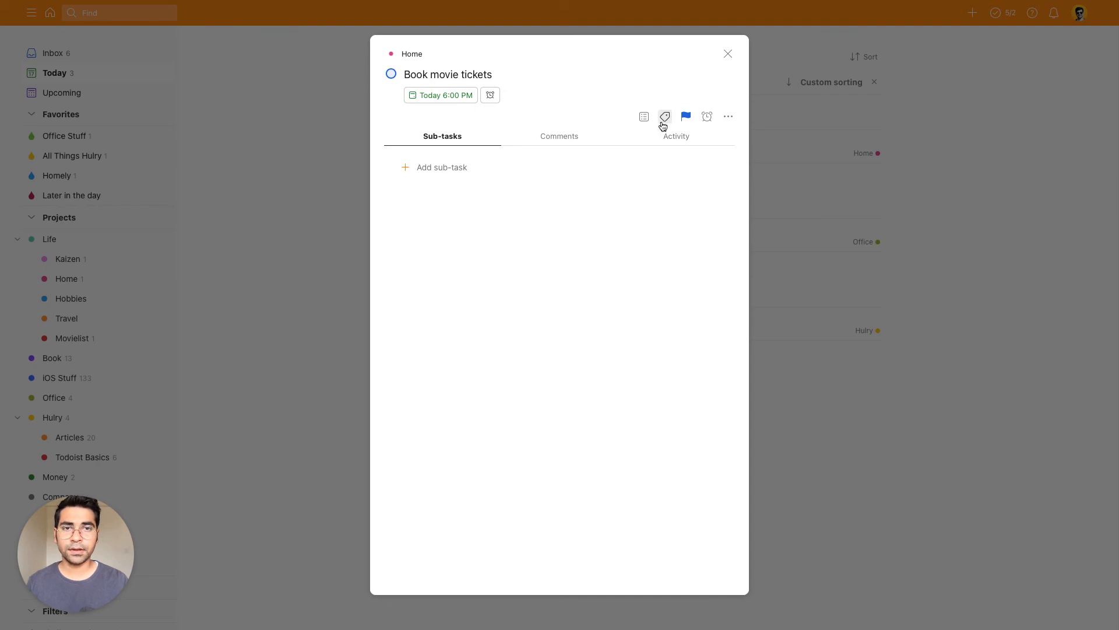
pyautogui.click(664, 124)
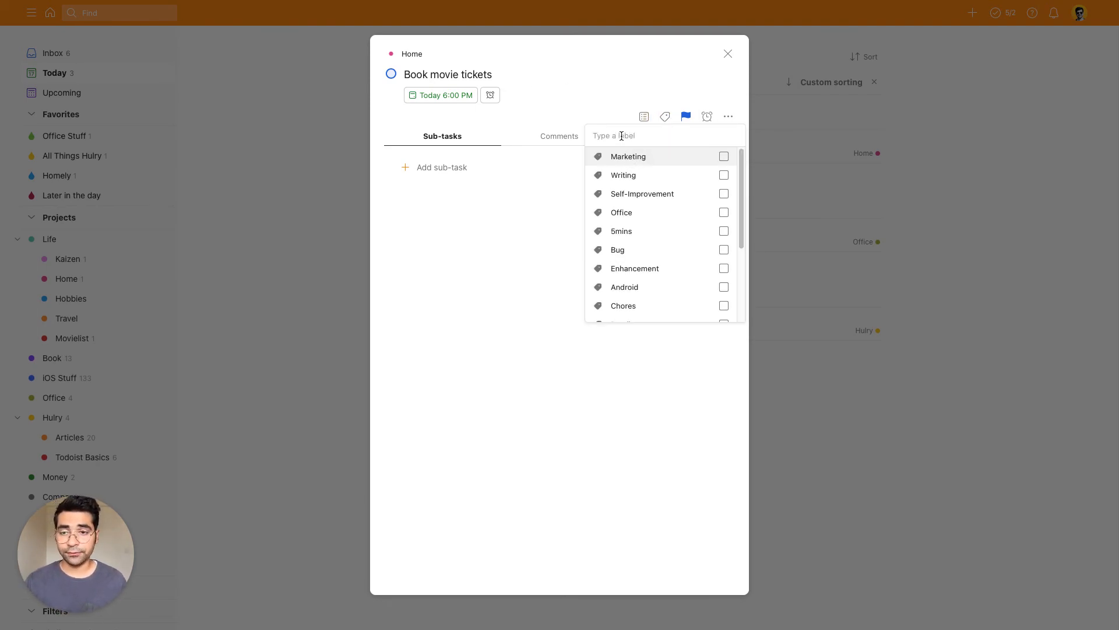
pyautogui.write('eve')
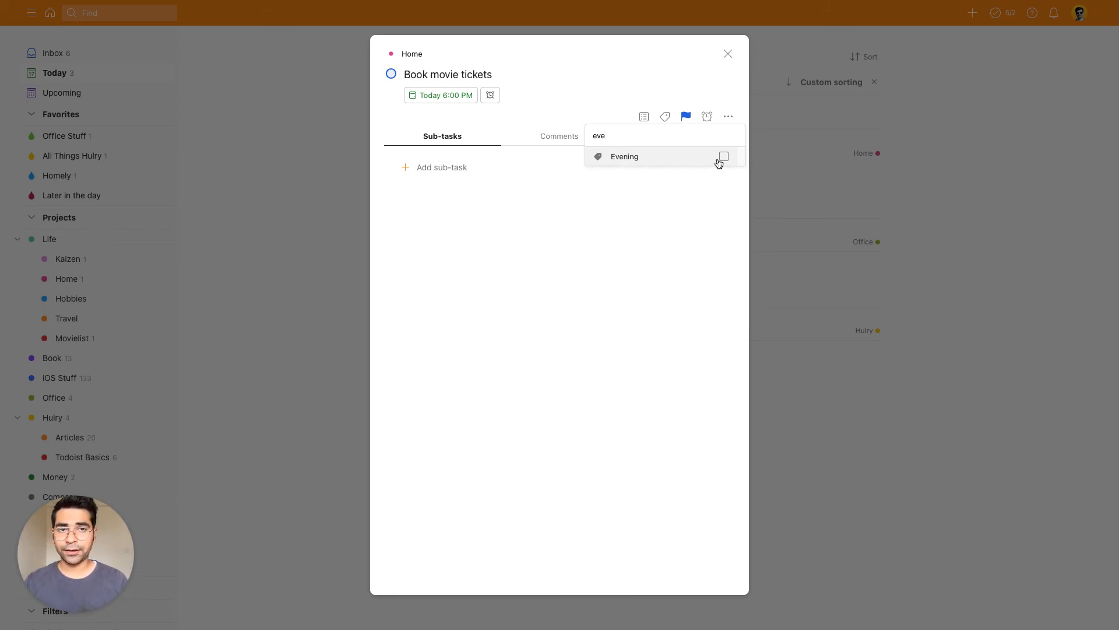
pyautogui.click(529, 75)
pyautogui.click(500, 74)
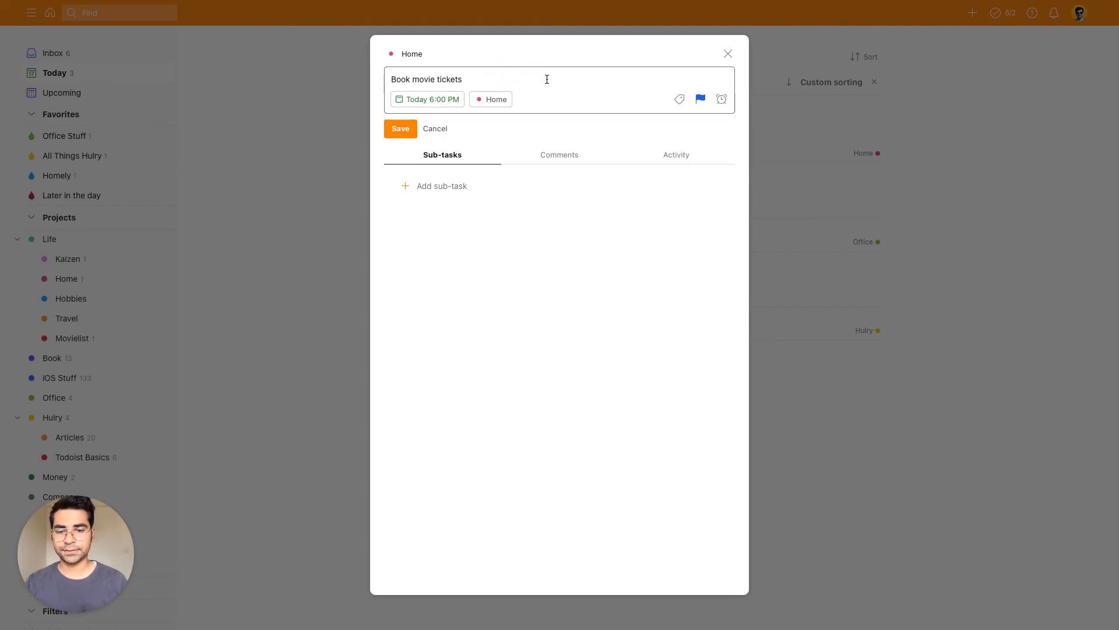
pyautogui.write('@evening')
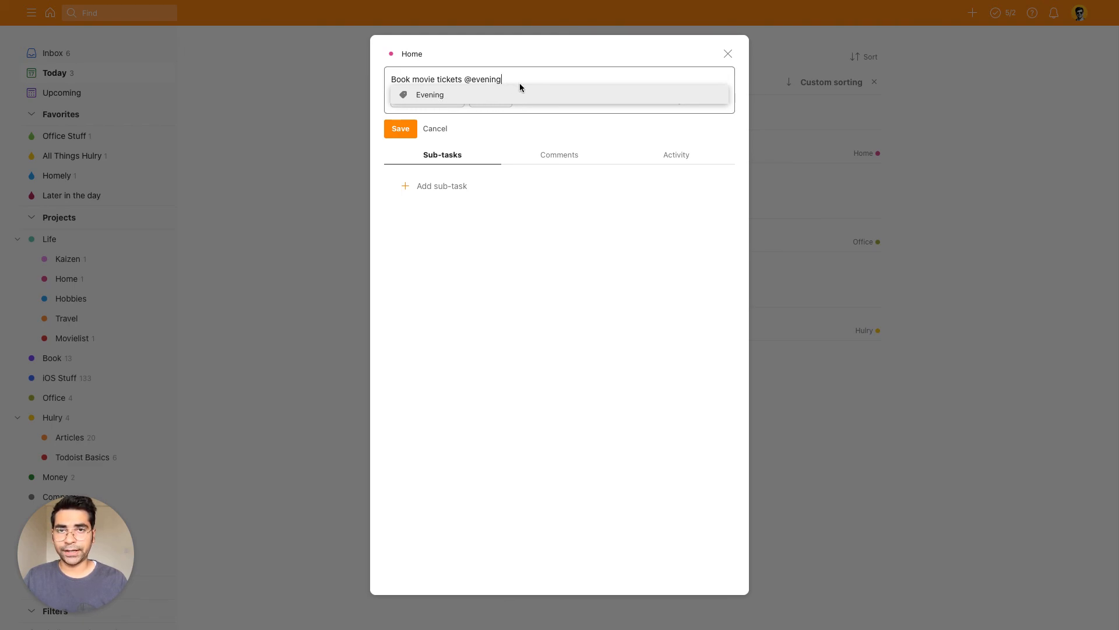
pyautogui.press('Return')
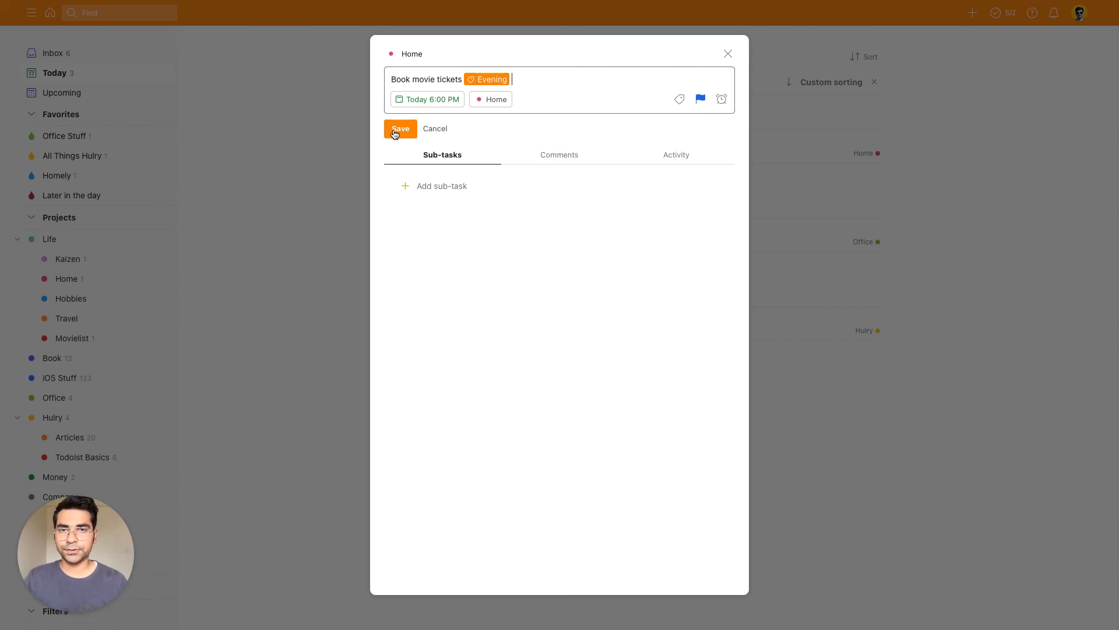
pyautogui.click(401, 129)
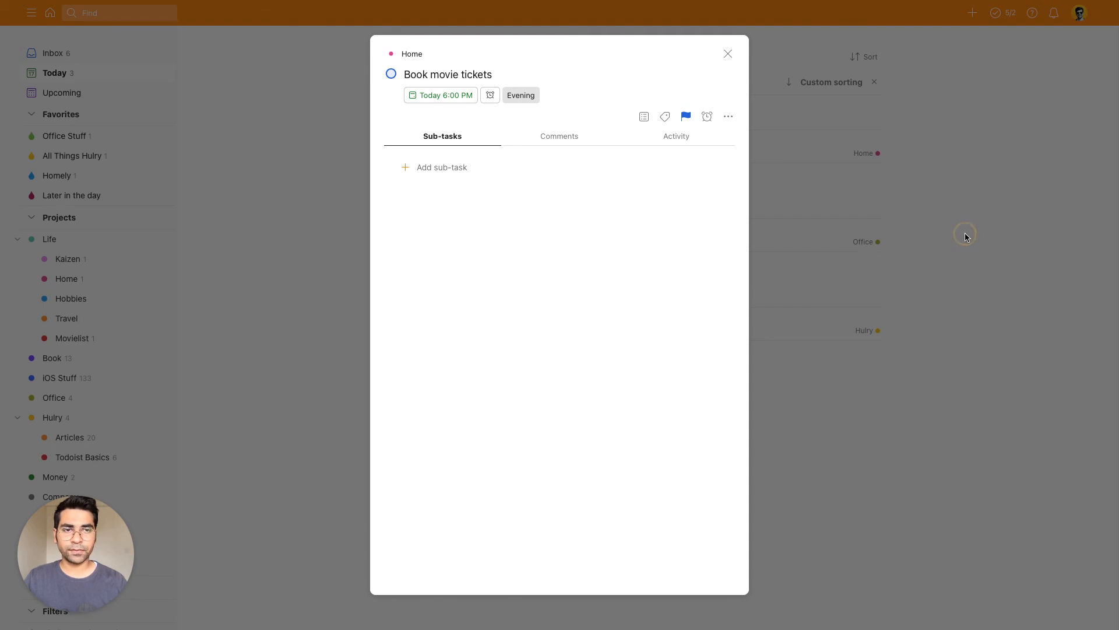
pyautogui.click(966, 236)
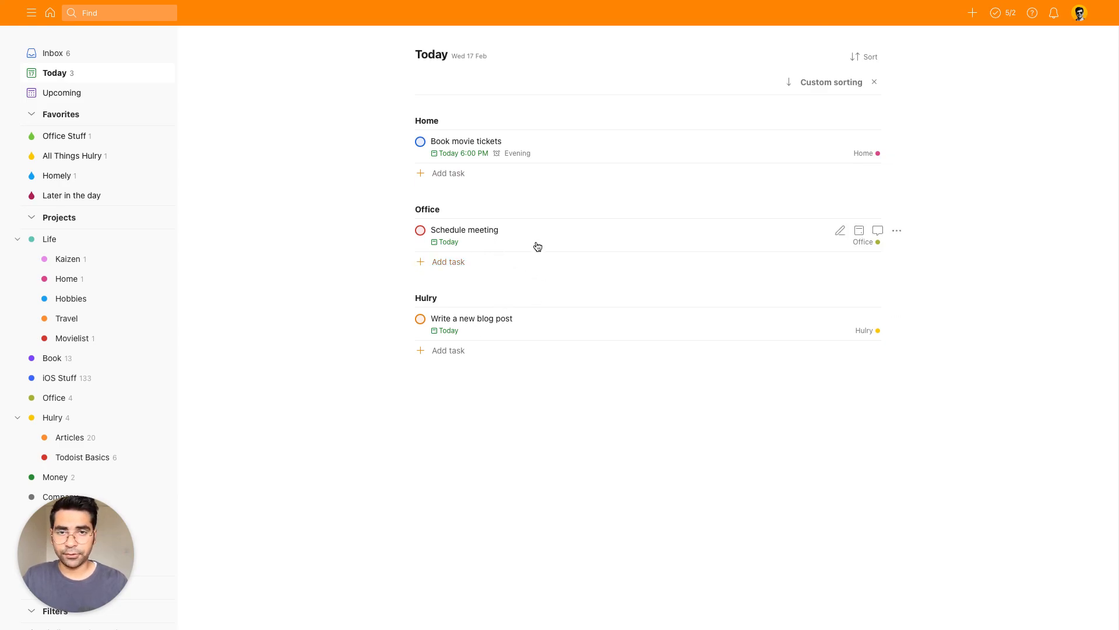
# Add the "Day" label to the "Schedule meeting" task, save it and close the task details
pyautogui.click(689, 234)
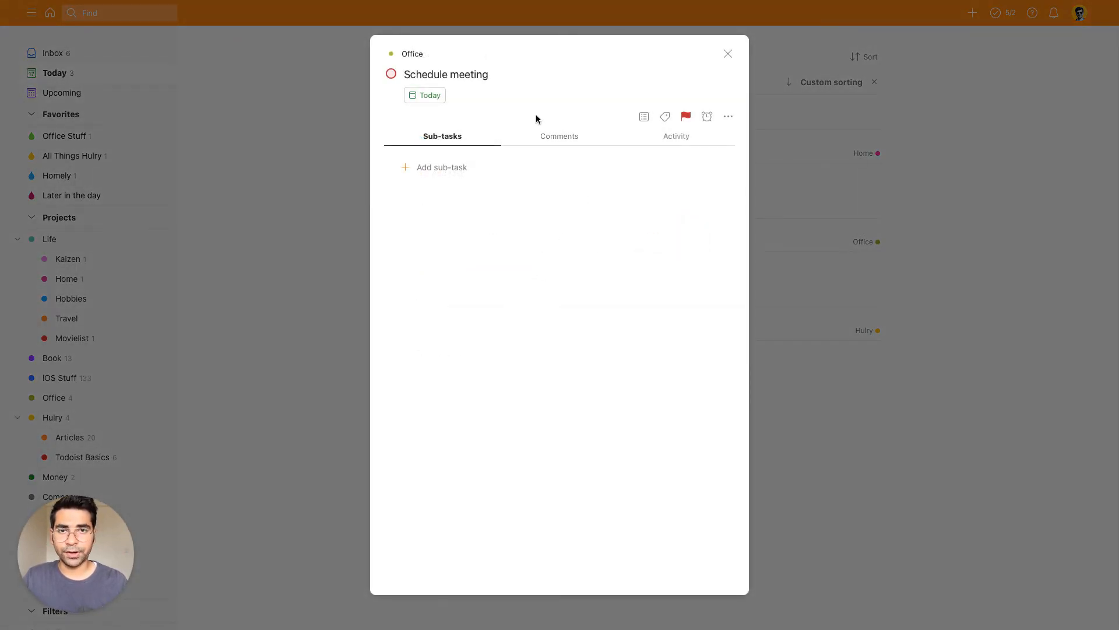
pyautogui.click(512, 77)
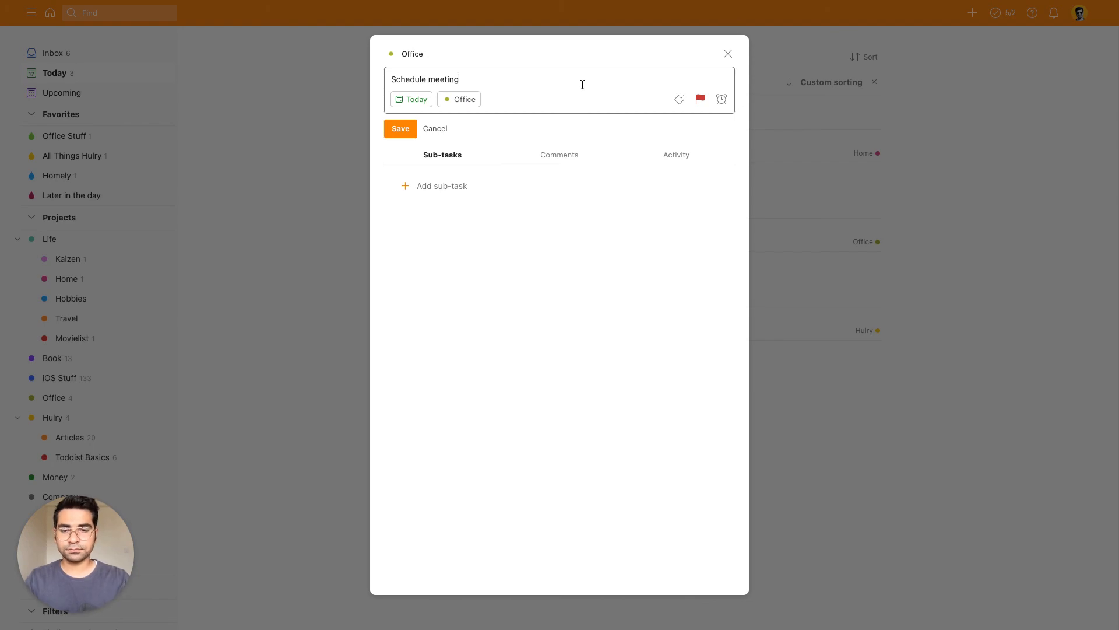
pyautogui.write('@day')
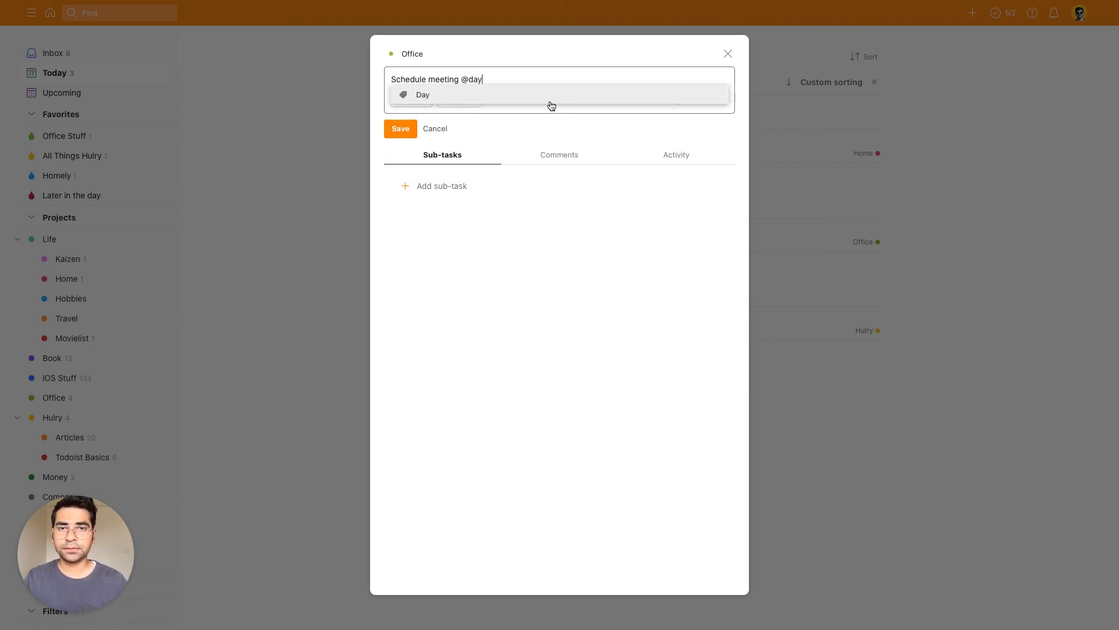
pyautogui.click(543, 97)
pyautogui.click(400, 128)
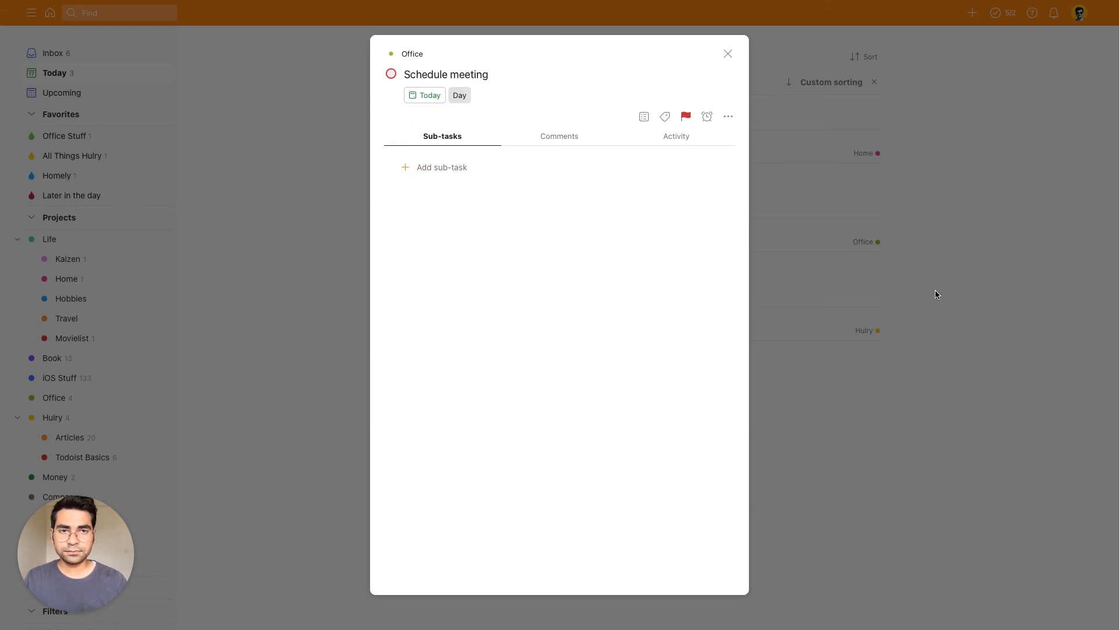
pyautogui.click(930, 315)
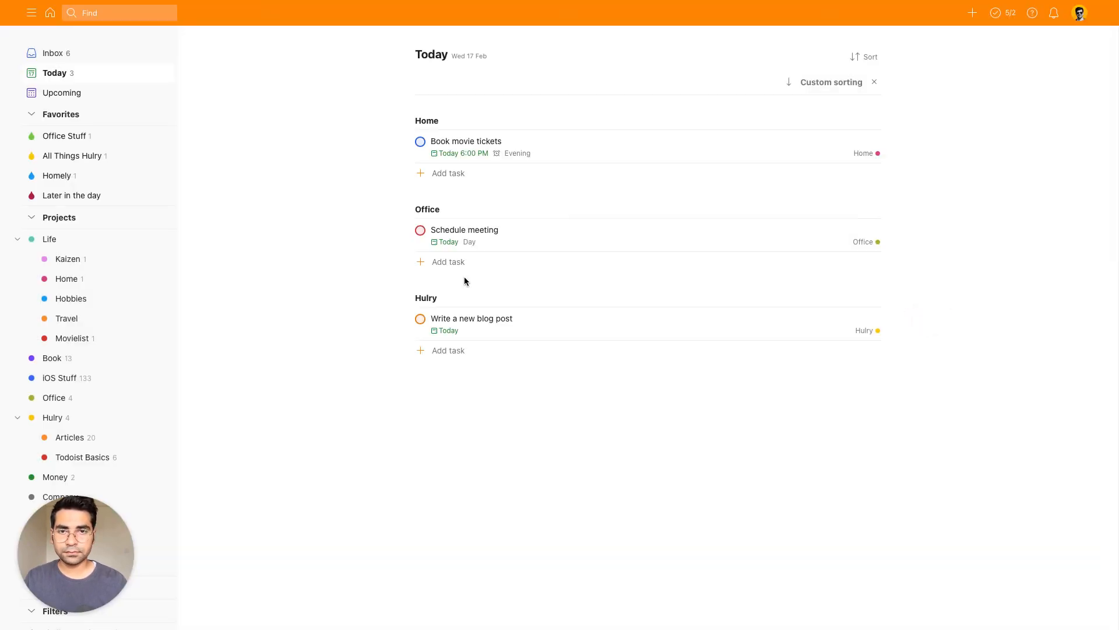
# Add the "Day" label to the "Write a new blog post" task, save it and close the task details
pyautogui.click(512, 325)
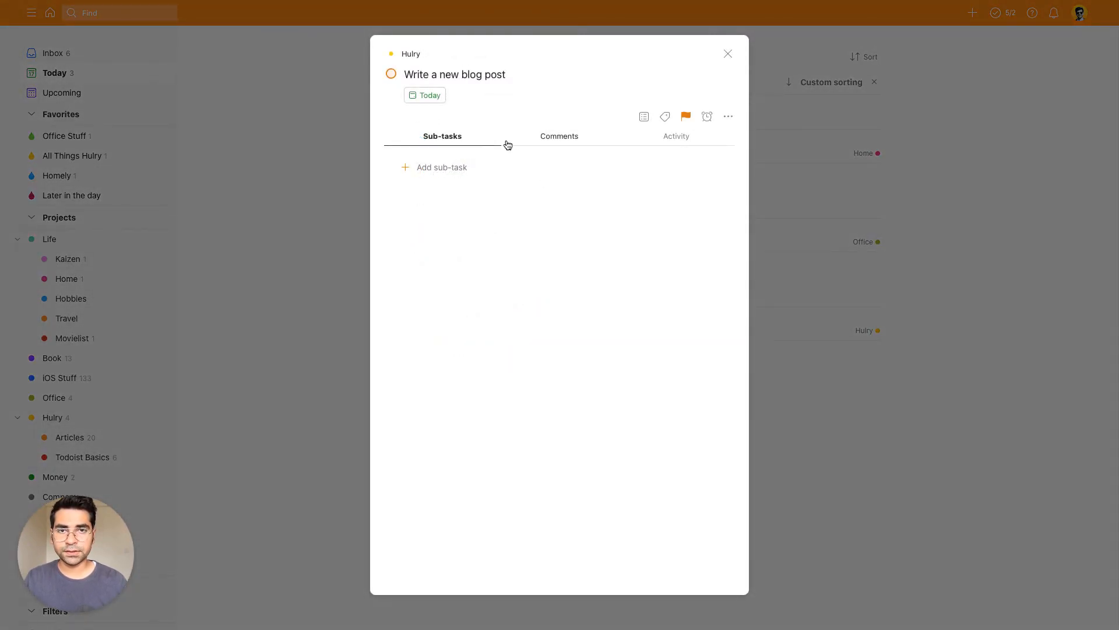
pyautogui.click(535, 79)
pyautogui.write('@day')
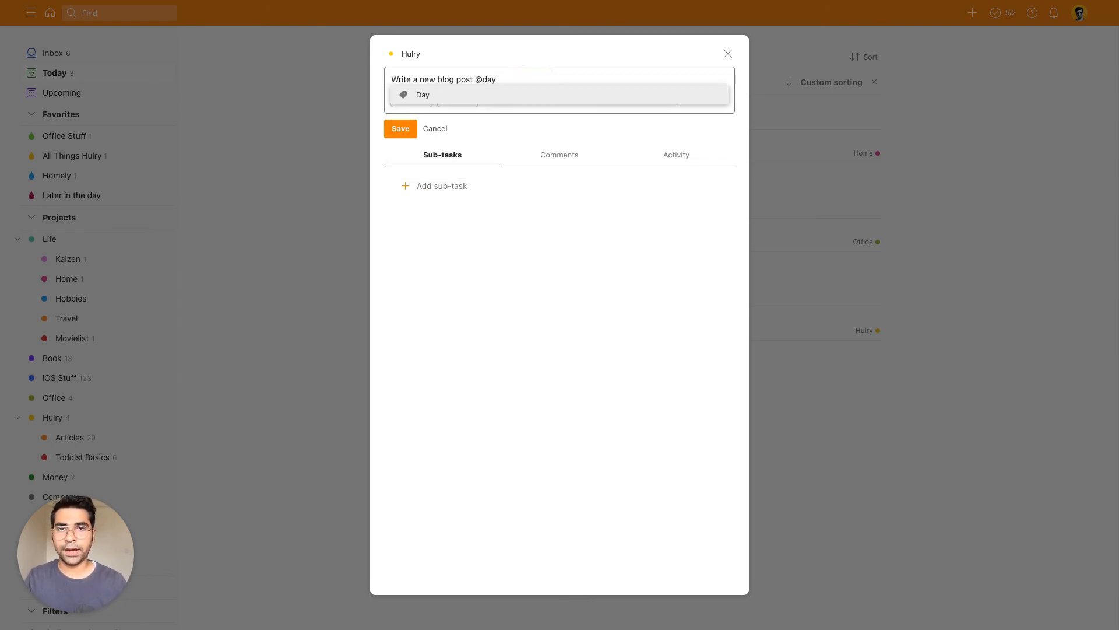
pyautogui.click(528, 95)
pyautogui.click(400, 128)
pyautogui.click(892, 387)
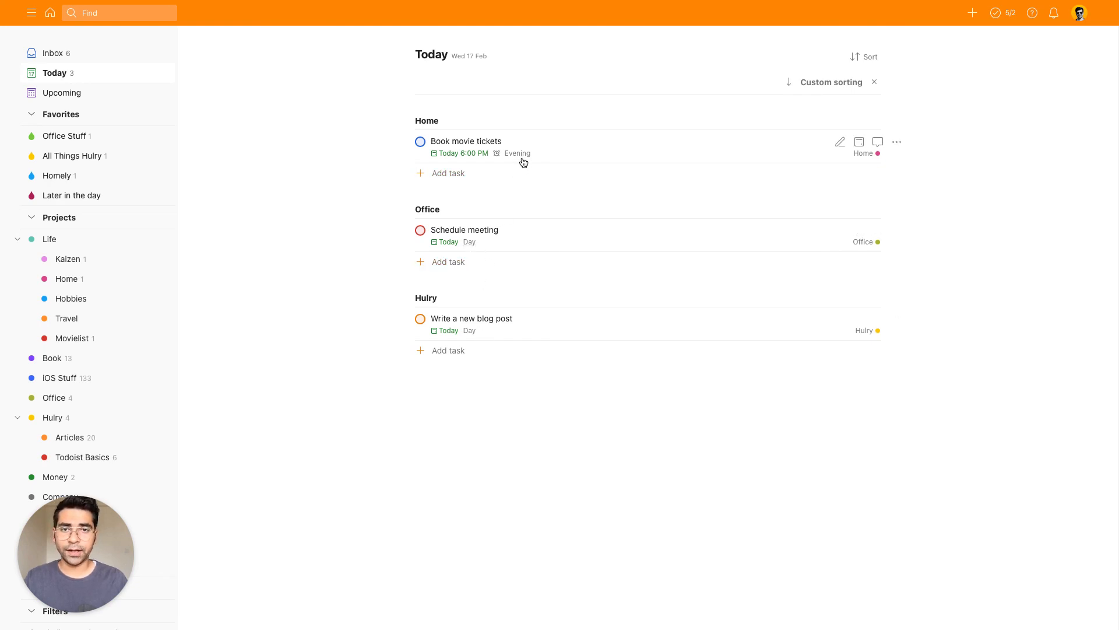
# Change the Today view's custom sort to group tasks by Label and sort them by Priority
pyautogui.click(837, 84)
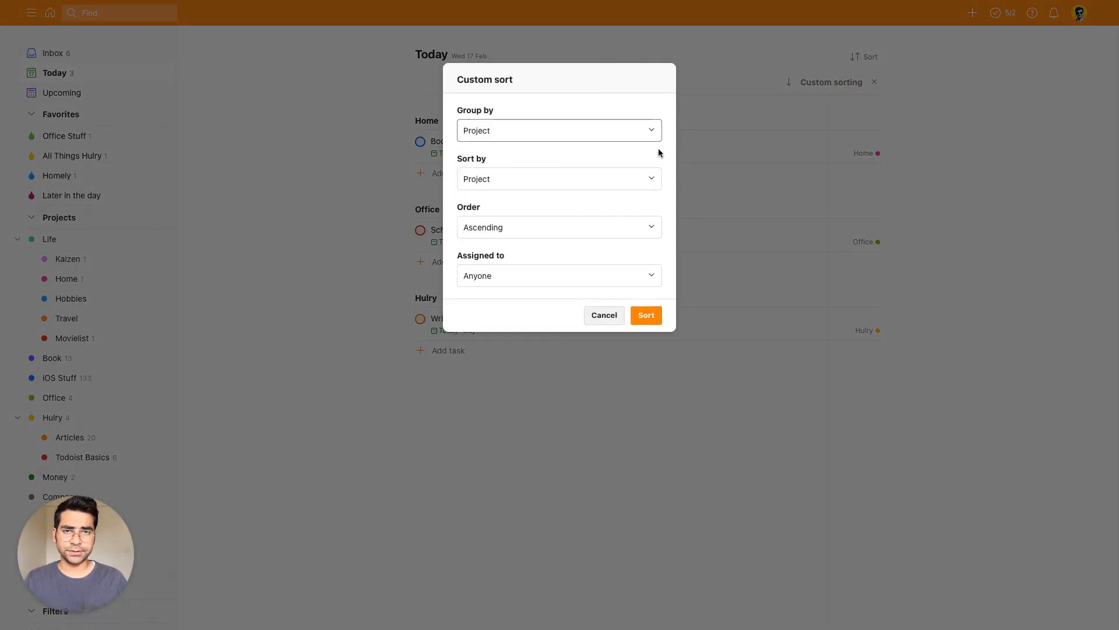
pyautogui.click(558, 136)
pyautogui.click(488, 228)
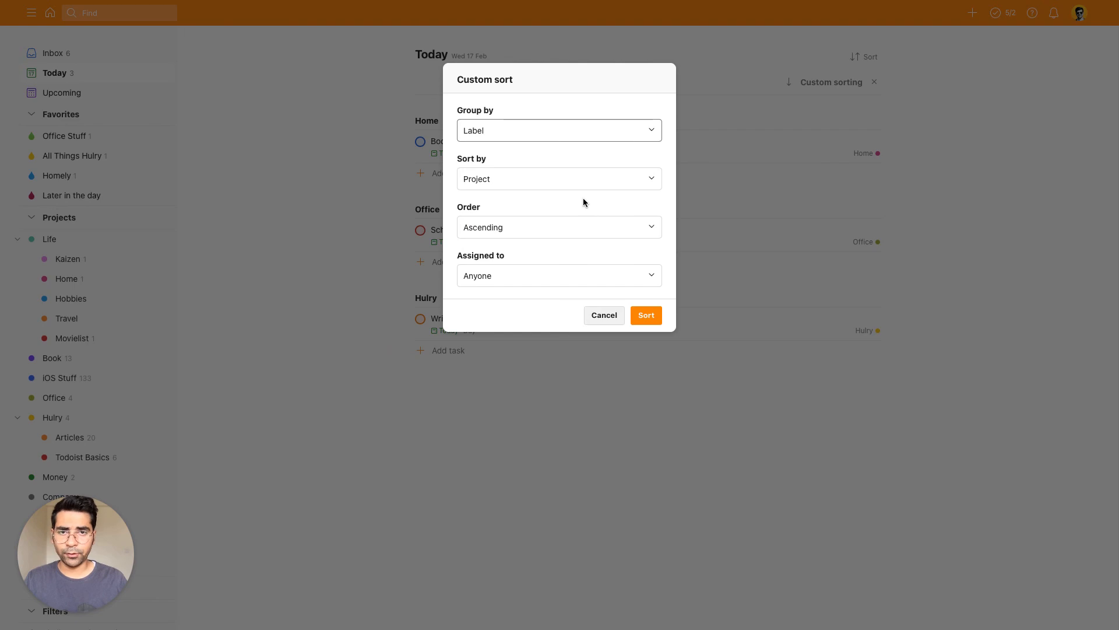
pyautogui.click(549, 184)
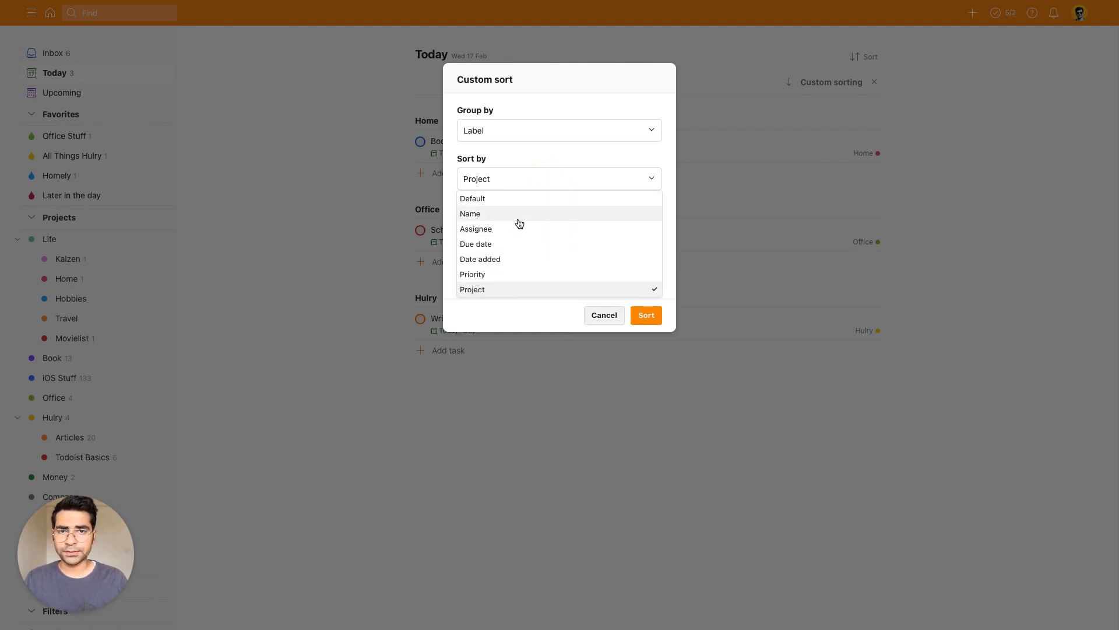
pyautogui.click(491, 280)
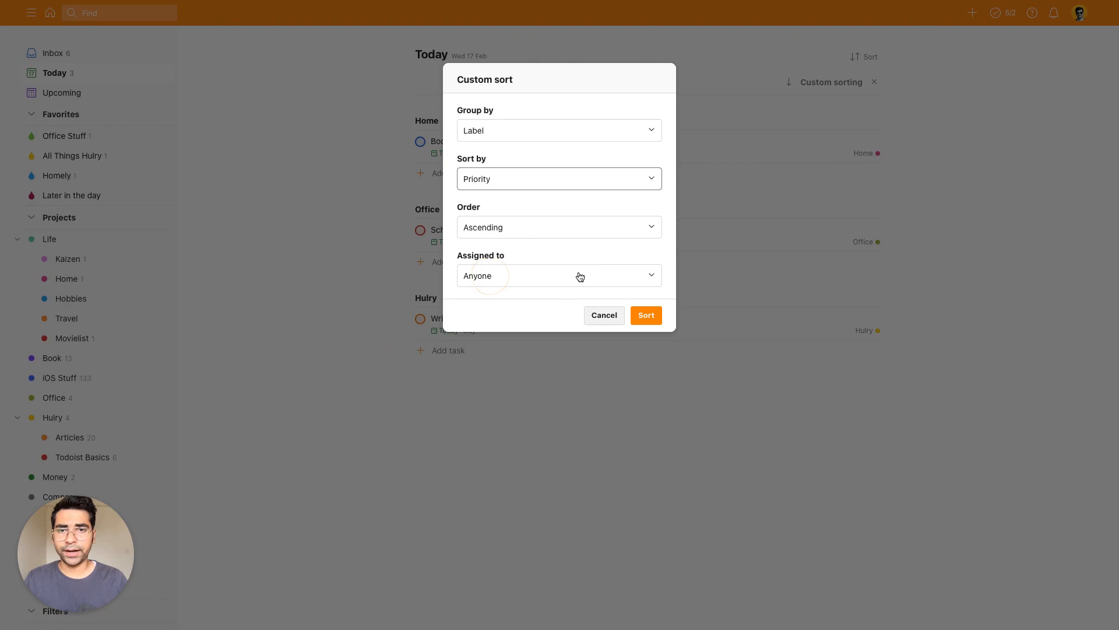
pyautogui.click(654, 317)
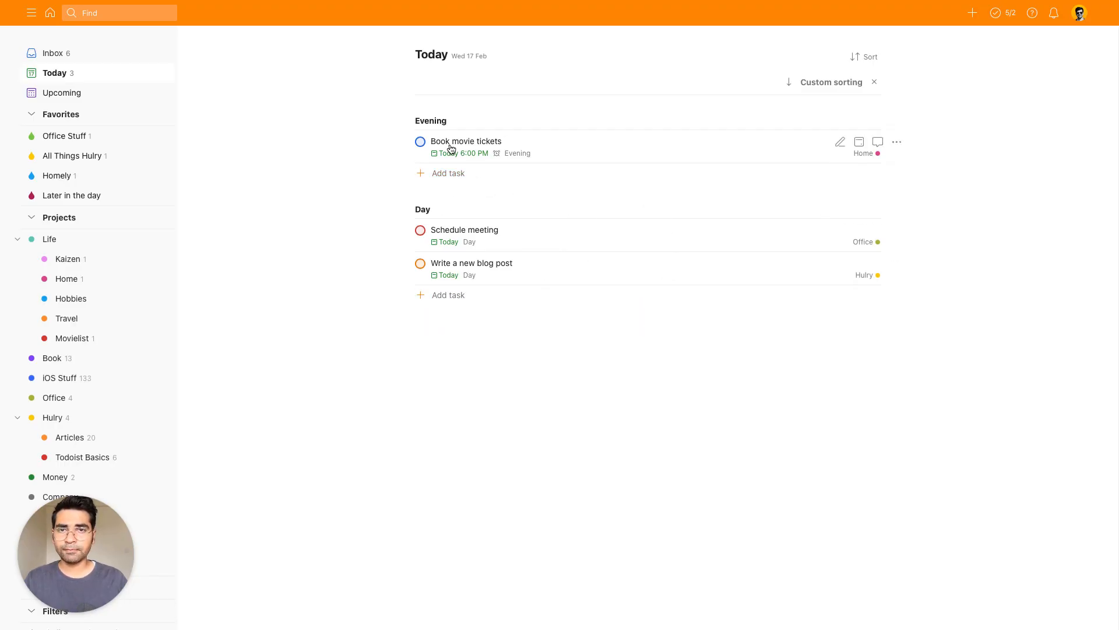